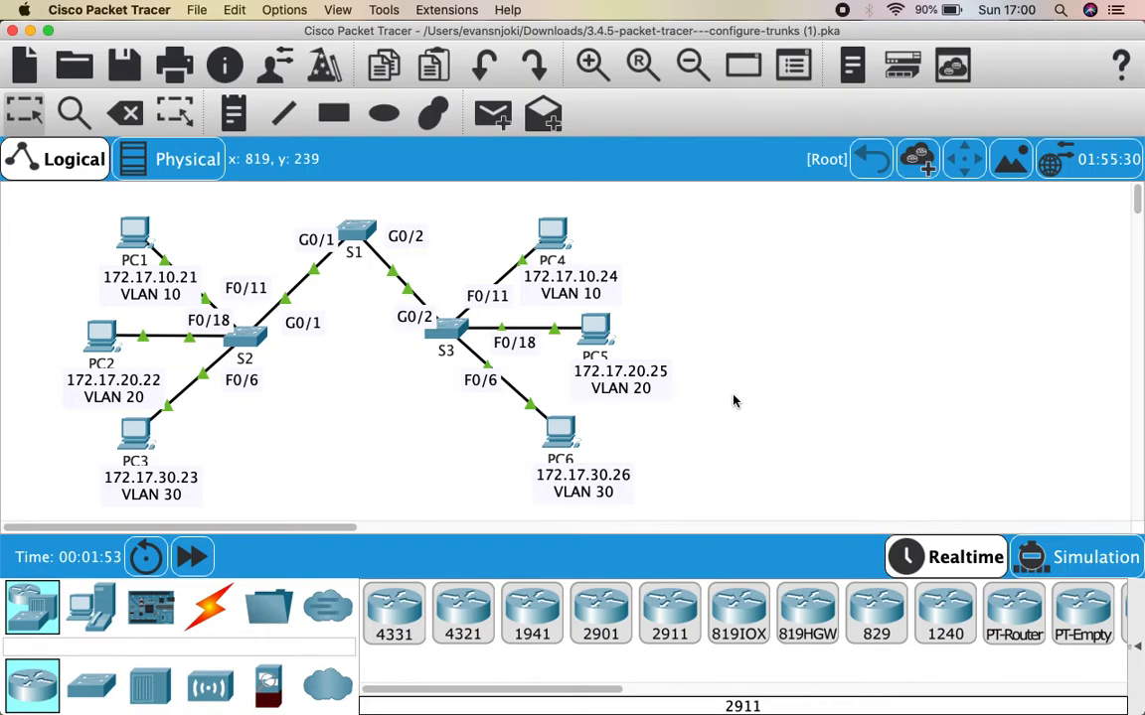
# - Read the activity instructions, from the addressing table and objectives through the Part 1 VLAN verification steps
pyautogui.hotkey('ctrl', 'Right')
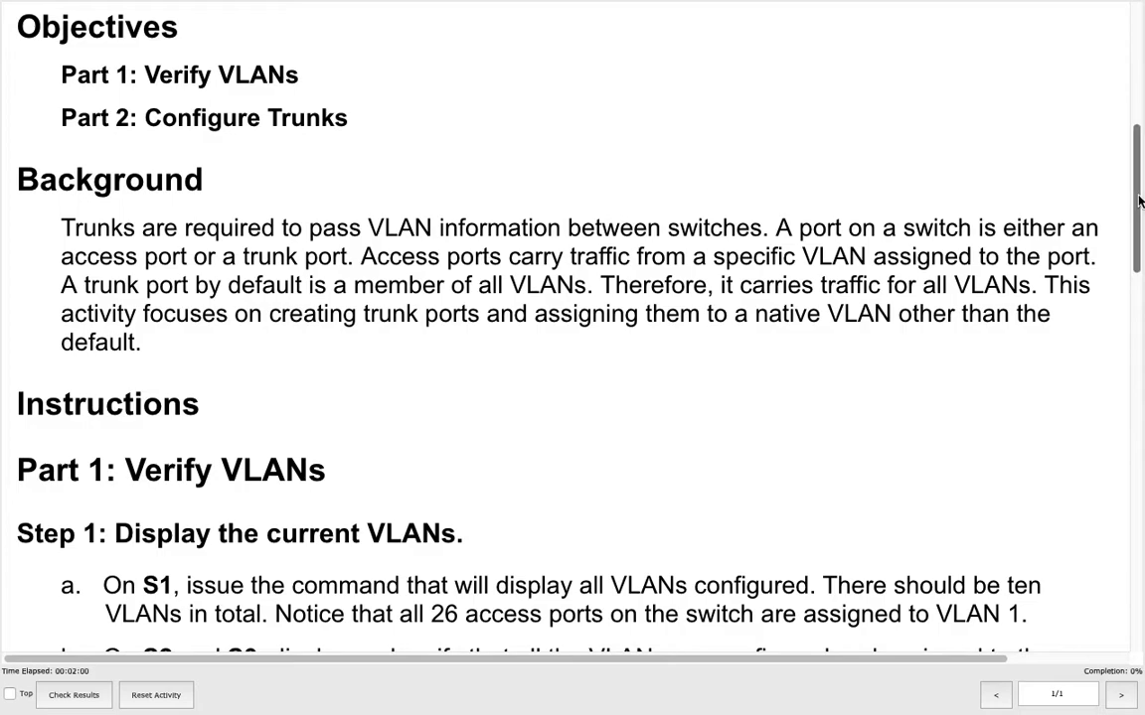
pyautogui.scroll(5, 1025, 179)
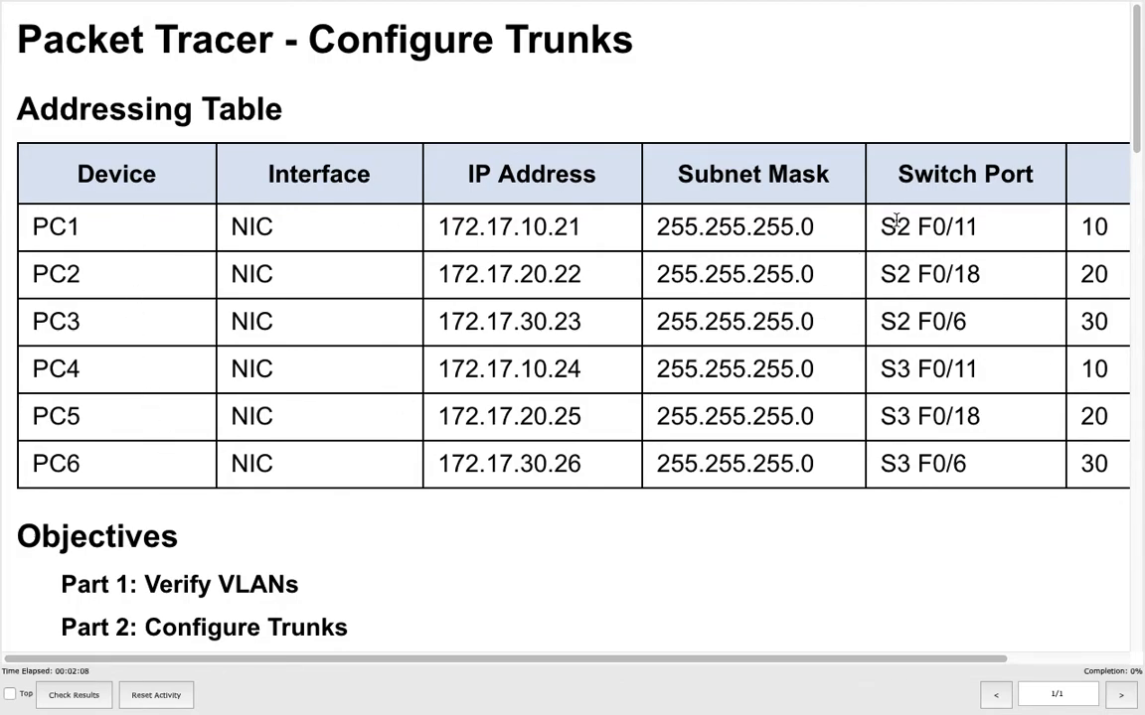
pyautogui.moveTo(790, 659); pyautogui.dragTo(920, 659)
pyautogui.moveTo(567, 659); pyautogui.dragTo(281, 659)
pyautogui.scroll(-5, 346, 591)
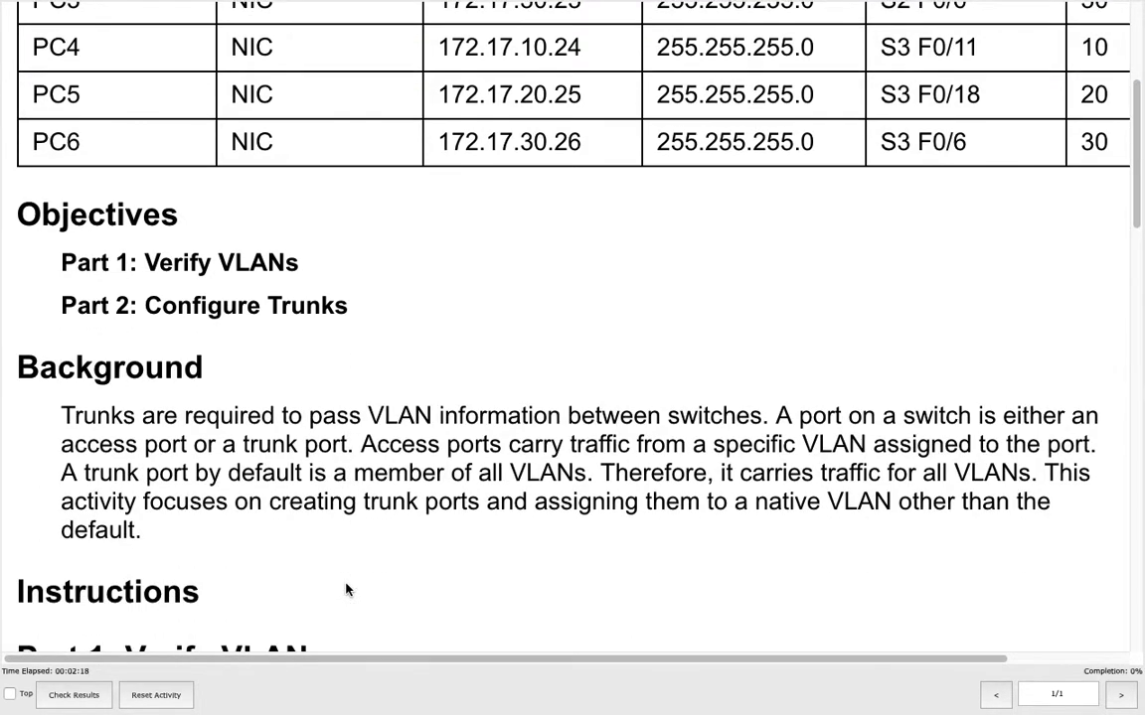
pyautogui.scroll(-1, 346, 590)
pyautogui.scroll(-3, 346, 590)
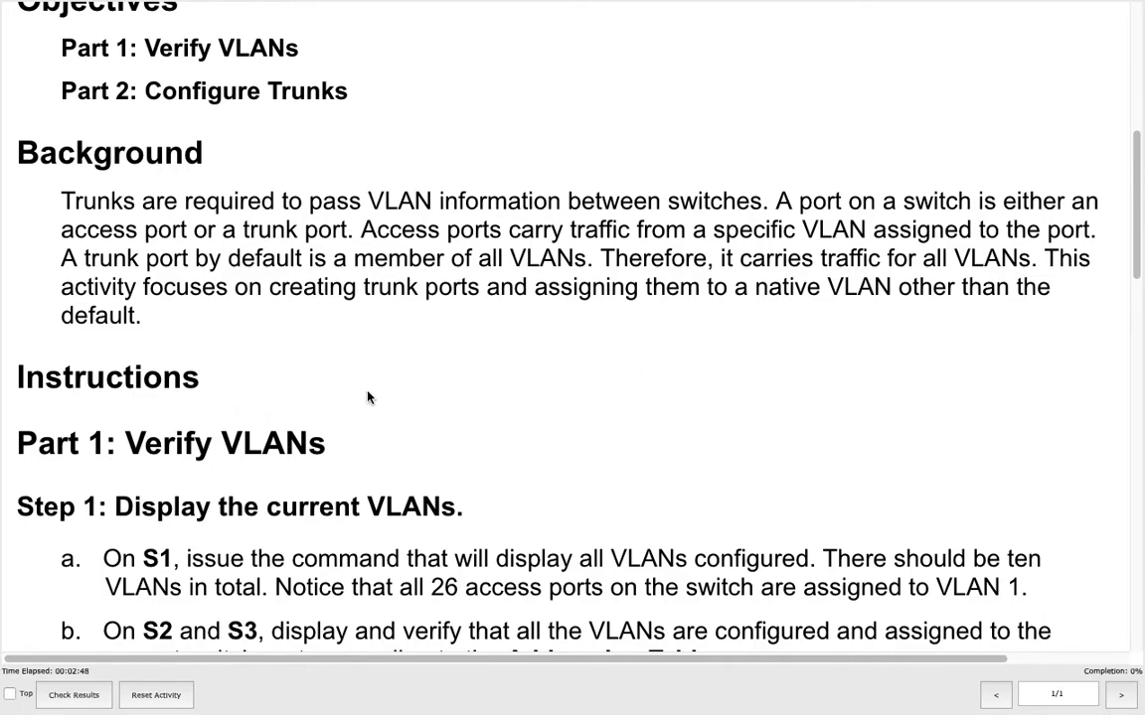
pyautogui.scroll(-1, 369, 397)
pyautogui.scroll(-5, 368, 396)
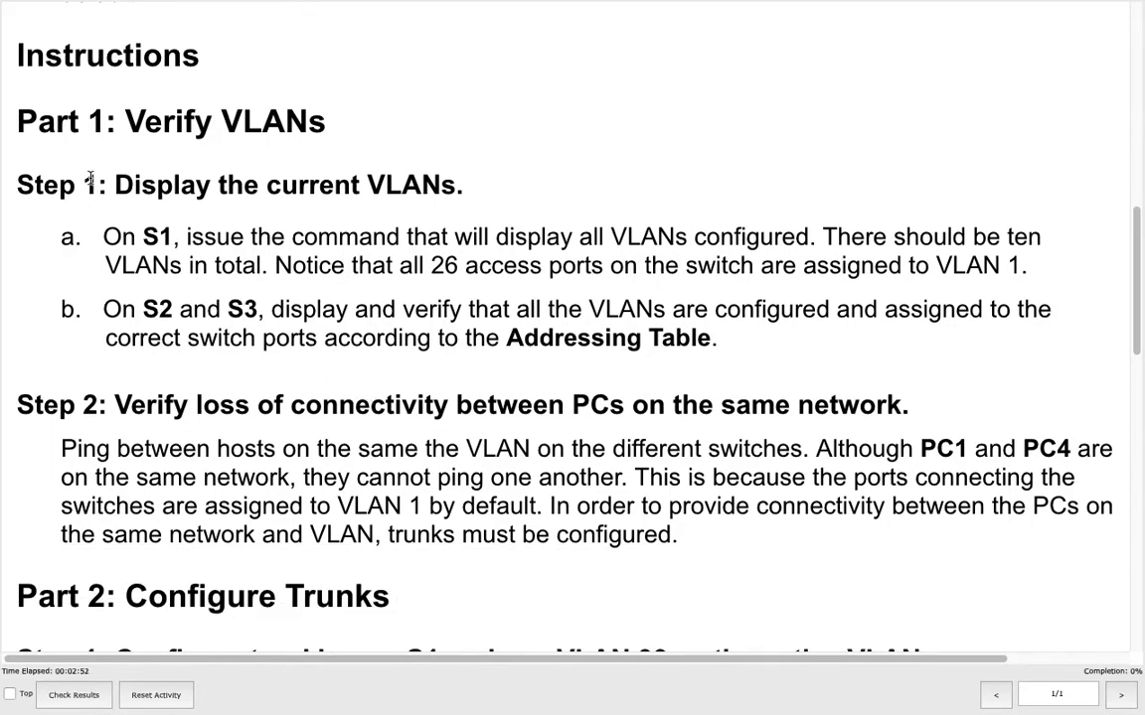
pyautogui.scroll(-1, 91, 174)
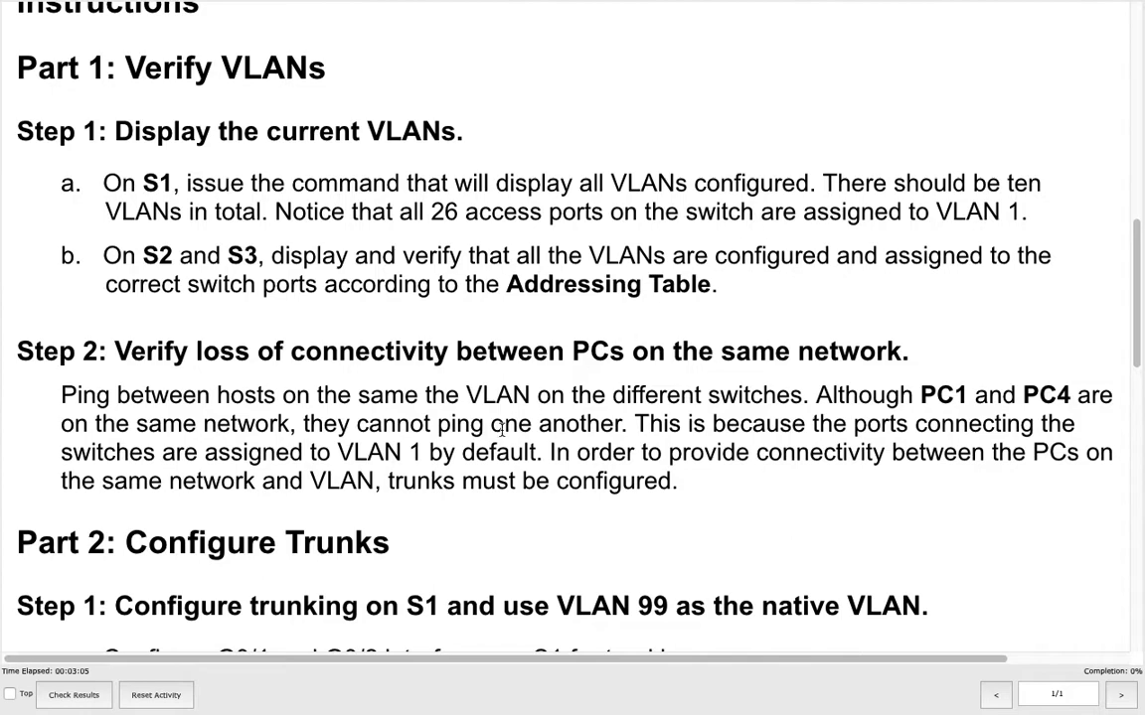
pyautogui.scroll(-1, 336, 451)
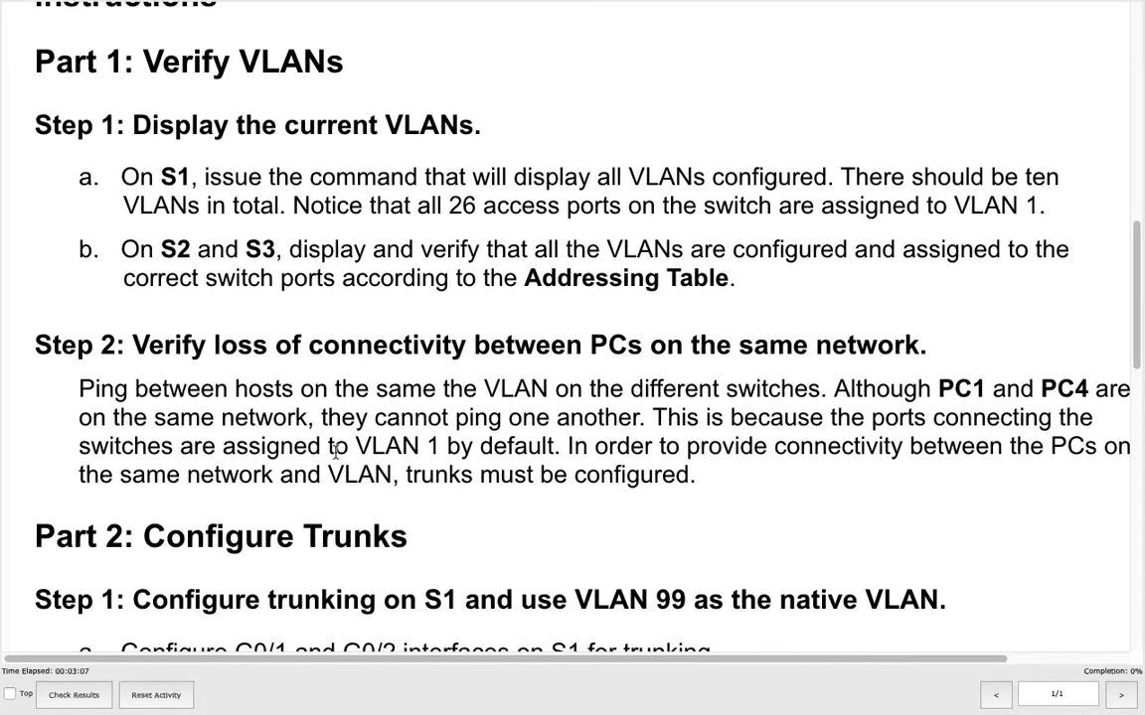
# - Open the command line of switch S1 and enter privileged EXEC mode
pyautogui.hotkey('ctrl', 'Left')
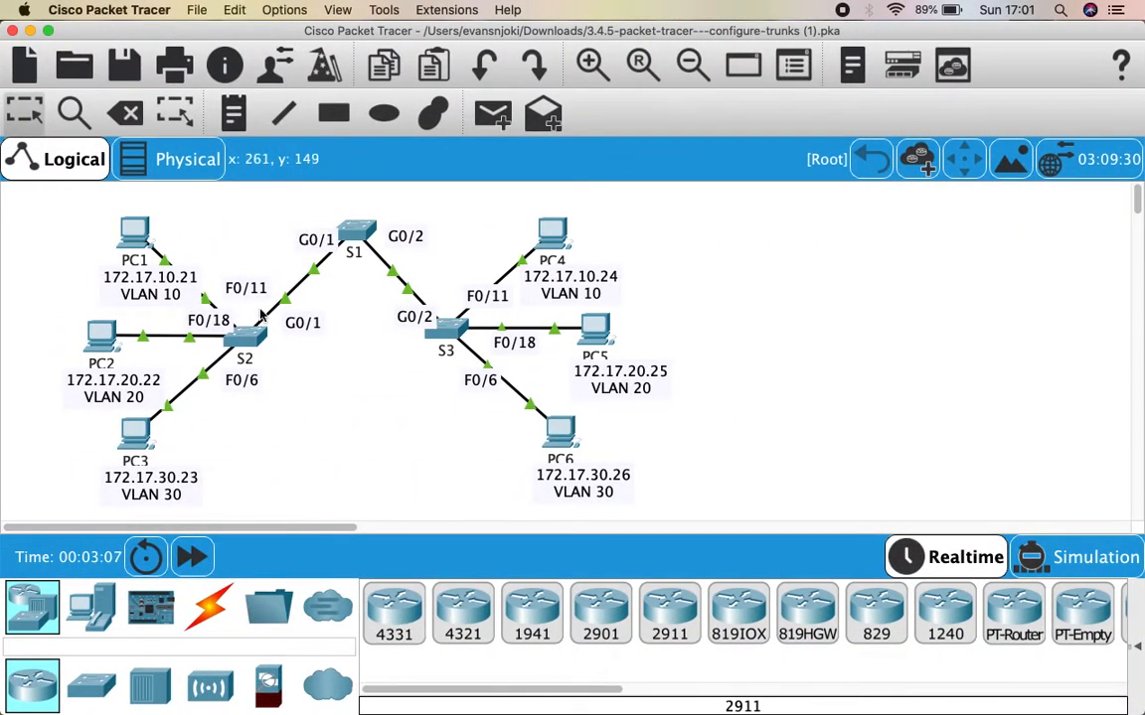
pyautogui.click(355, 230)
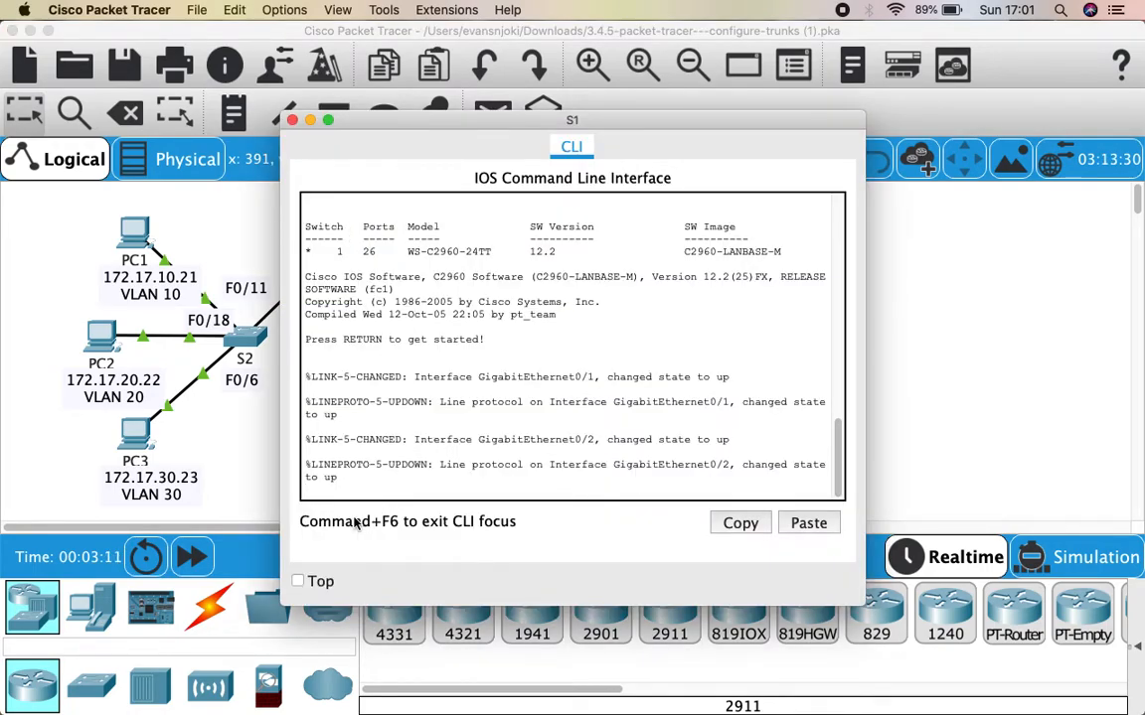
pyautogui.press('Return')
pyautogui.write('en')
pyautogui.press('Return')
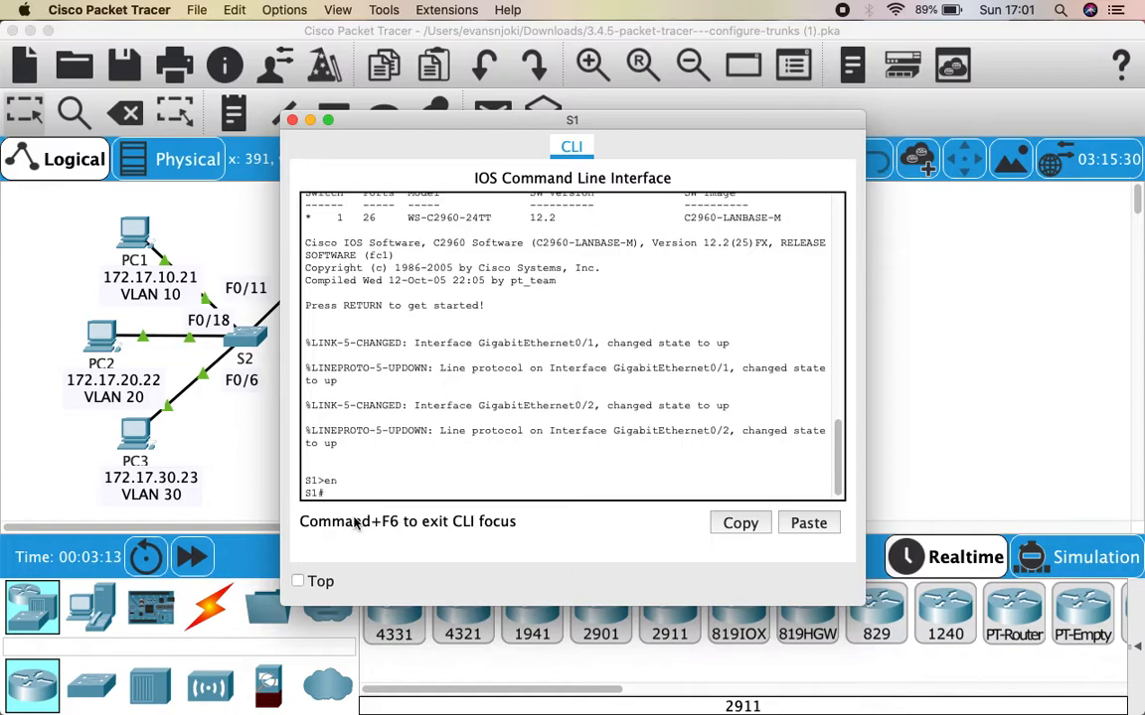
# - Run show vlan brief on S1 and examine the configured VLANs and the ports assigned to VLAN 1
pyautogui.write('show vl')
pyautogui.press('Tab')
pyautogui.write('br')
pyautogui.press('Tab')
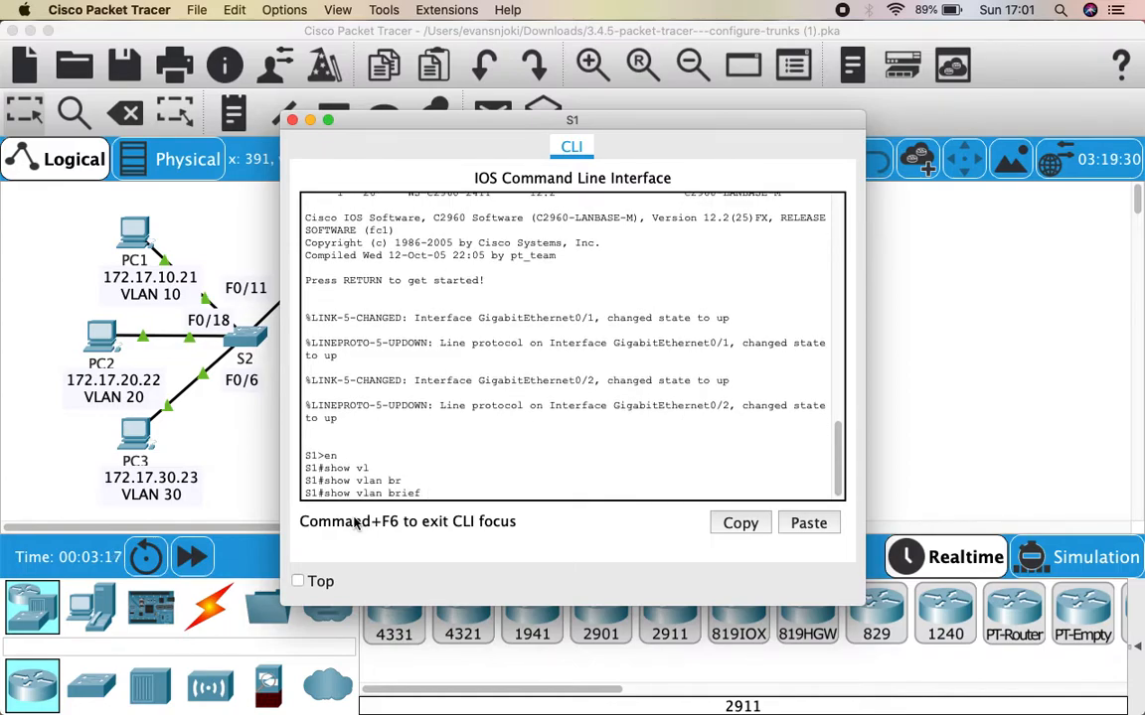
pyautogui.press('Return')
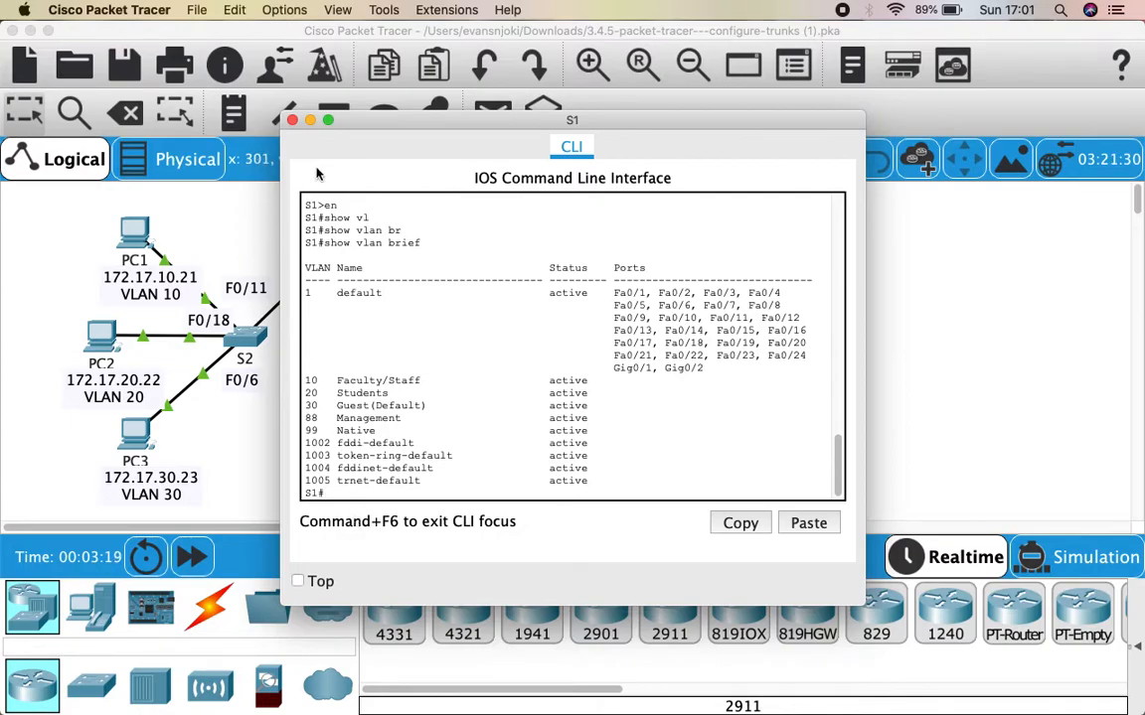
pyautogui.moveTo(355, 121); pyautogui.dragTo(445, 74)
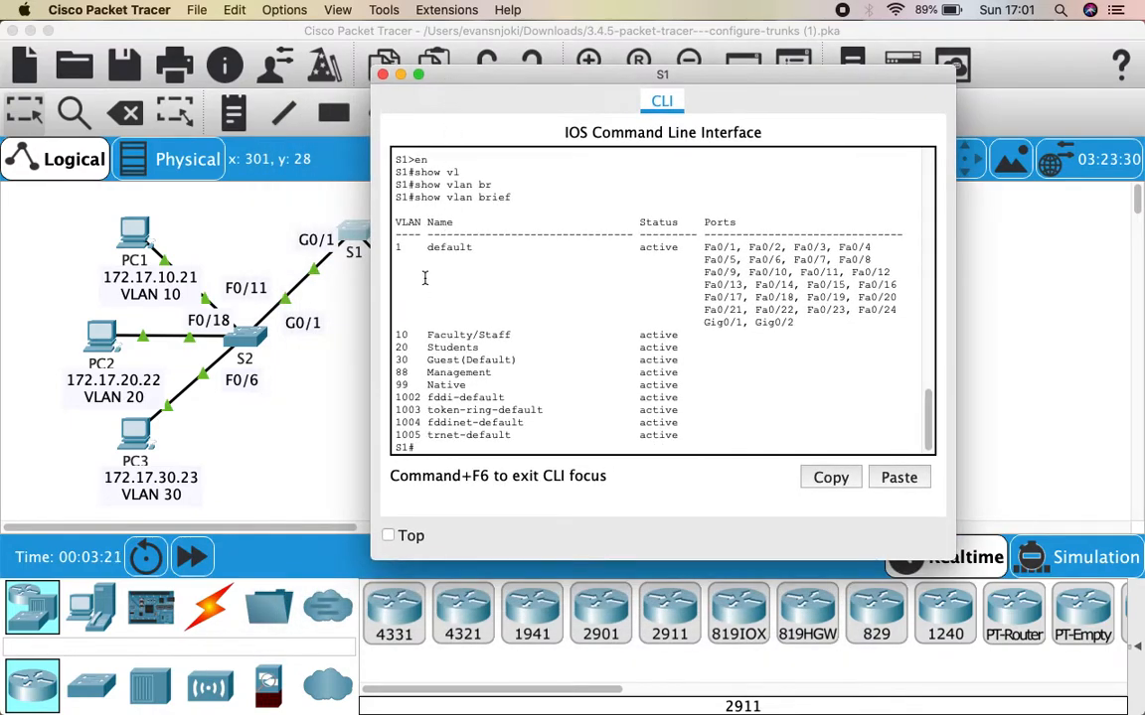
pyautogui.moveTo(397, 248); pyautogui.dragTo(408, 429)
pyautogui.moveTo(797, 325); pyautogui.dragTo(703, 247)
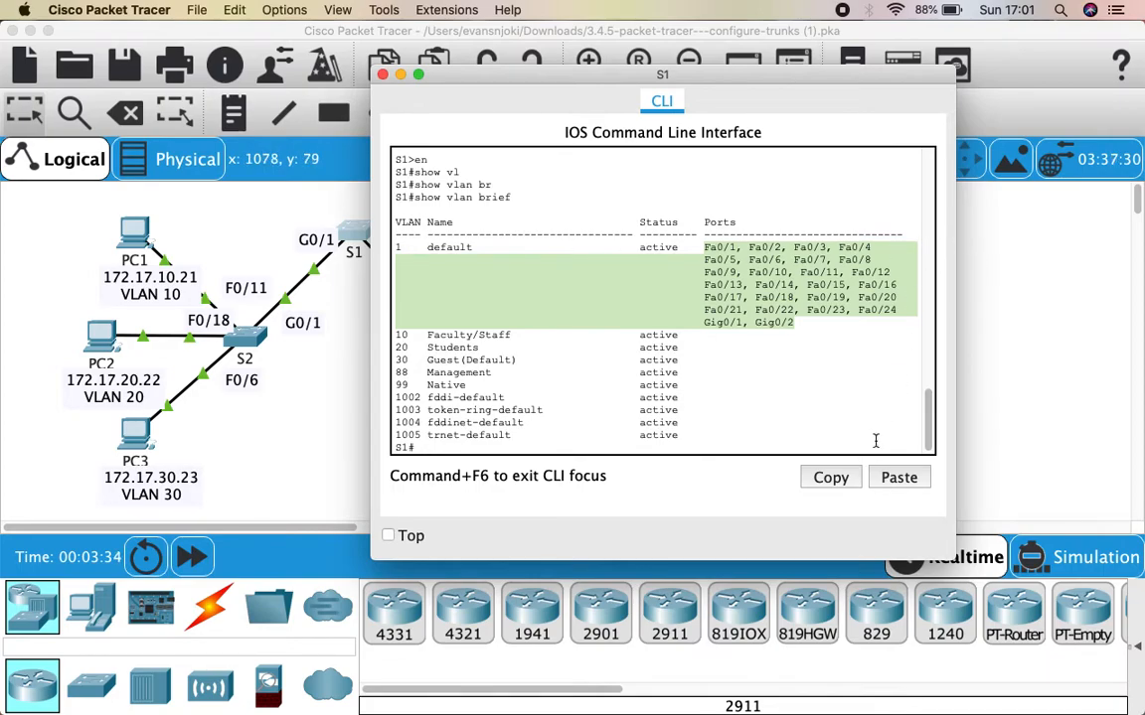
# - Review the switch port and VLAN assignments of the PCs in the instructions' addressing table
pyautogui.click(991, 274)
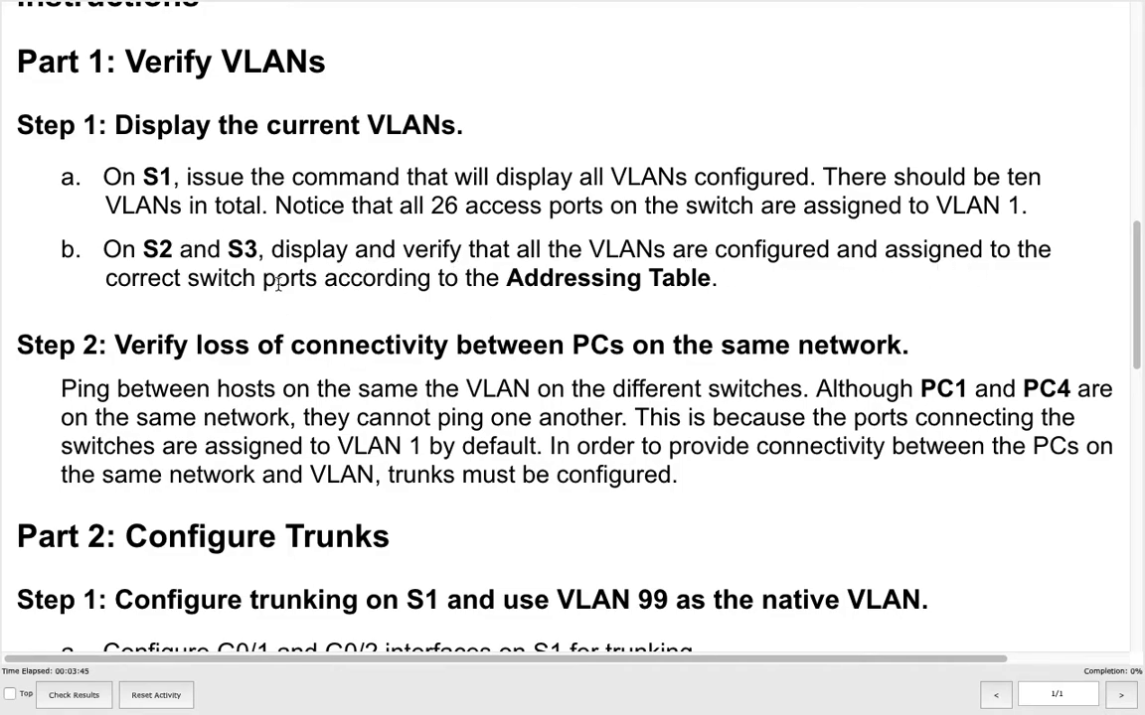
pyautogui.moveTo(1139, 276); pyautogui.dragTo(1136, 20)
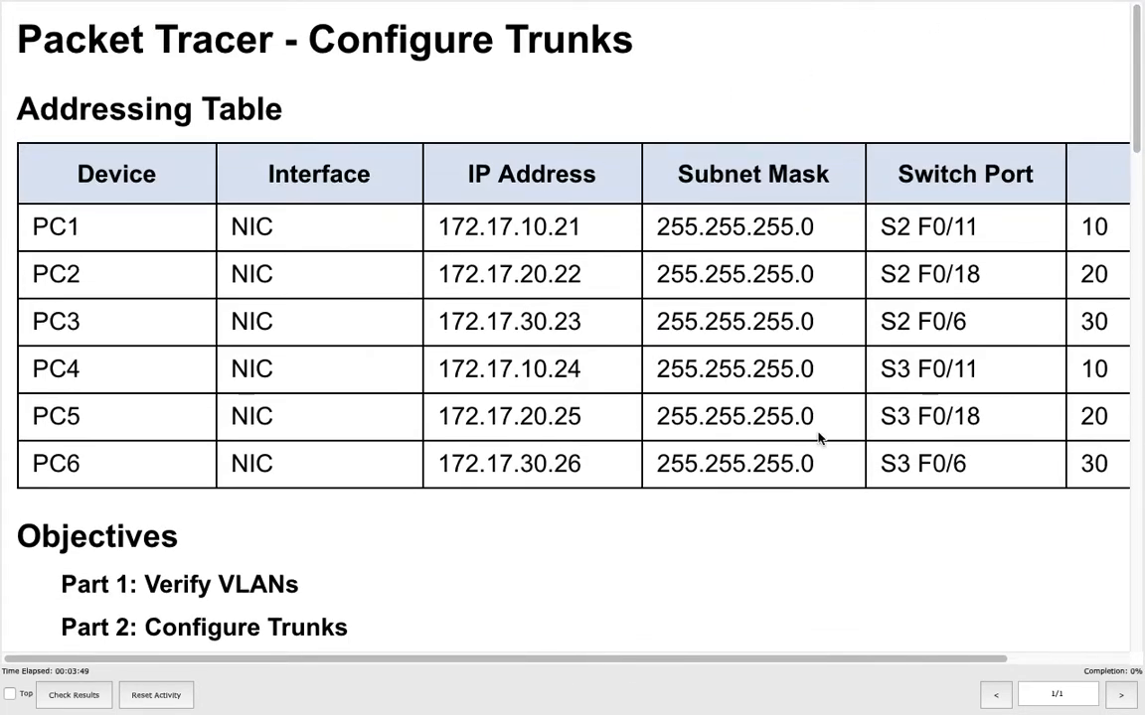
pyautogui.moveTo(724, 659); pyautogui.dragTo(856, 626)
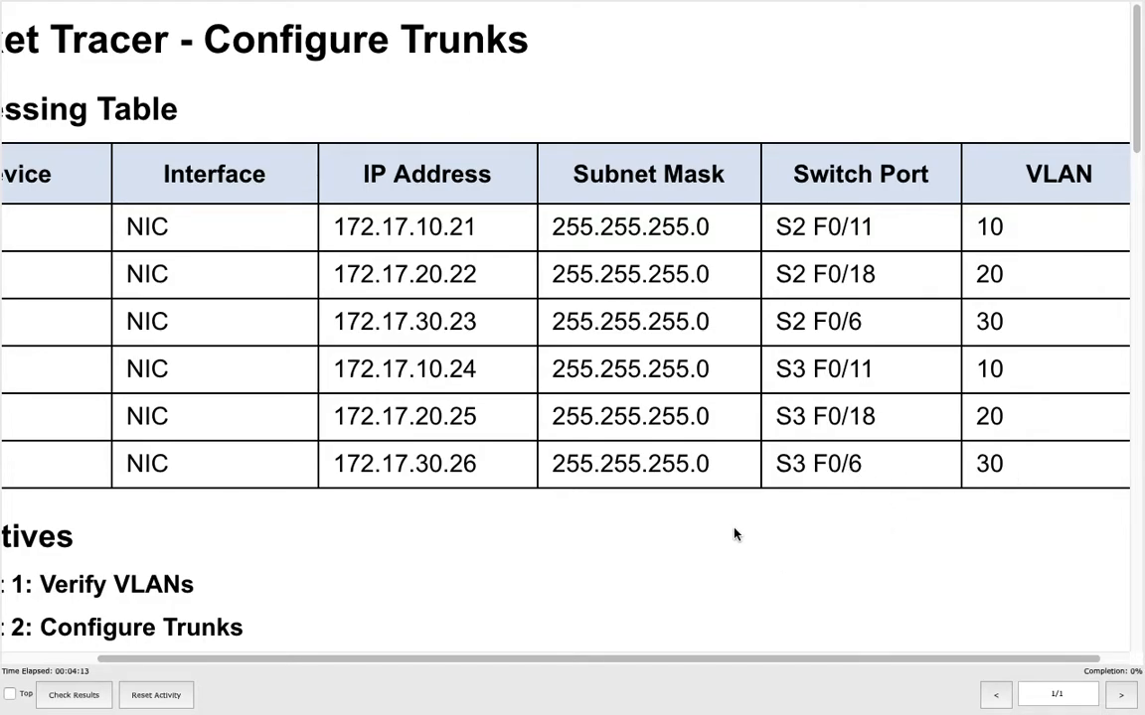
# - Open the command line of switch S2 in the topology and enter privileged EXEC mode
pyautogui.hotkey('ctrl', 'Left')
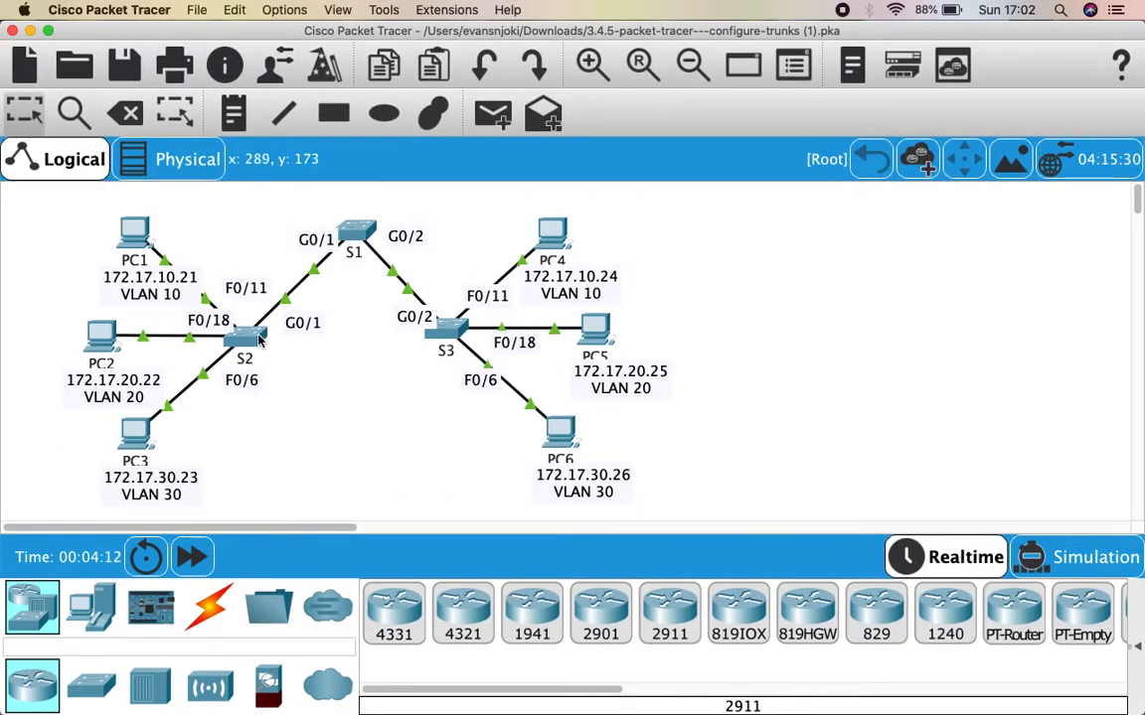
pyautogui.click(255, 338)
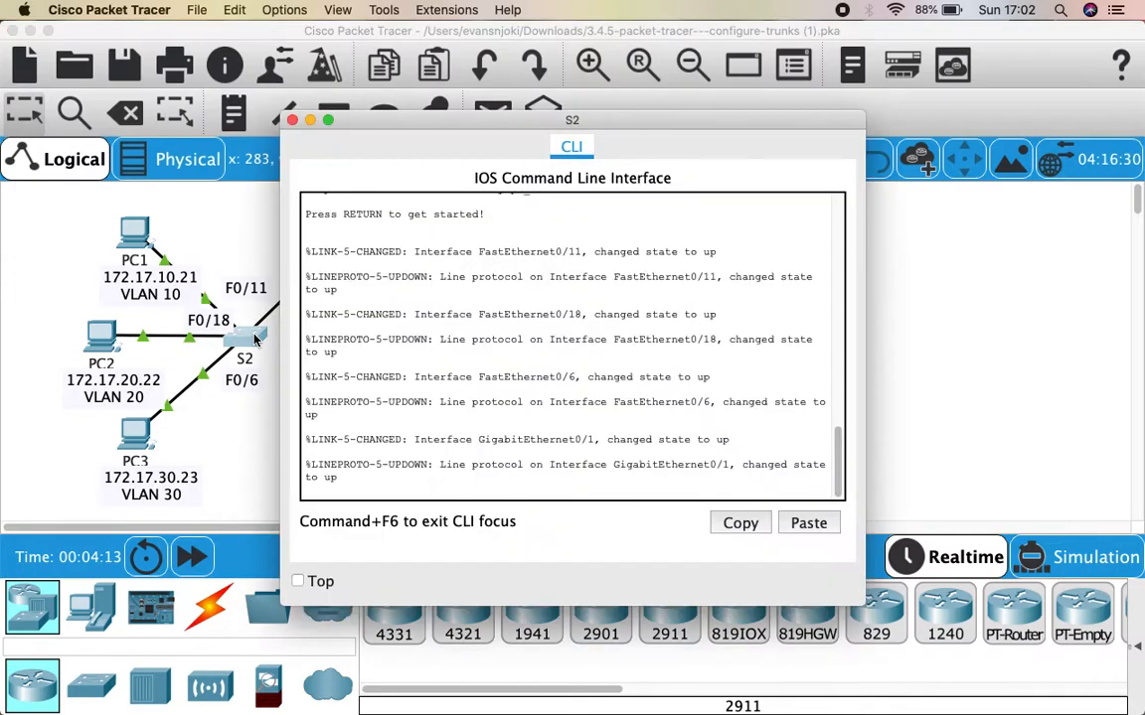
pyautogui.click(449, 487)
pyautogui.press('Return')
pyautogui.write('en')
pyautogui.press('Return')
# - Run show vlan brief on S2 and check the port assignments of VLANs 10, 20 and 30
pyautogui.write('show vl')
pyautogui.press('Tab')
pyautogui.write('br')
pyautogui.press('Tab')
pyautogui.press('Return')
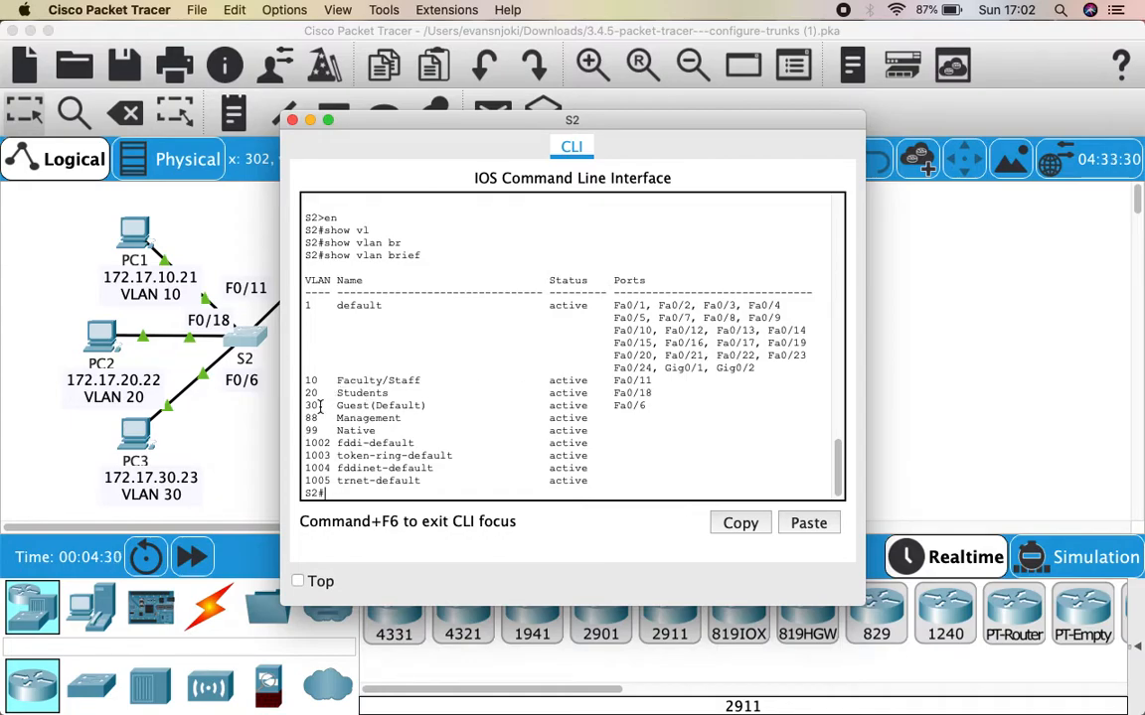
pyautogui.moveTo(649, 405); pyautogui.dragTo(633, 383)
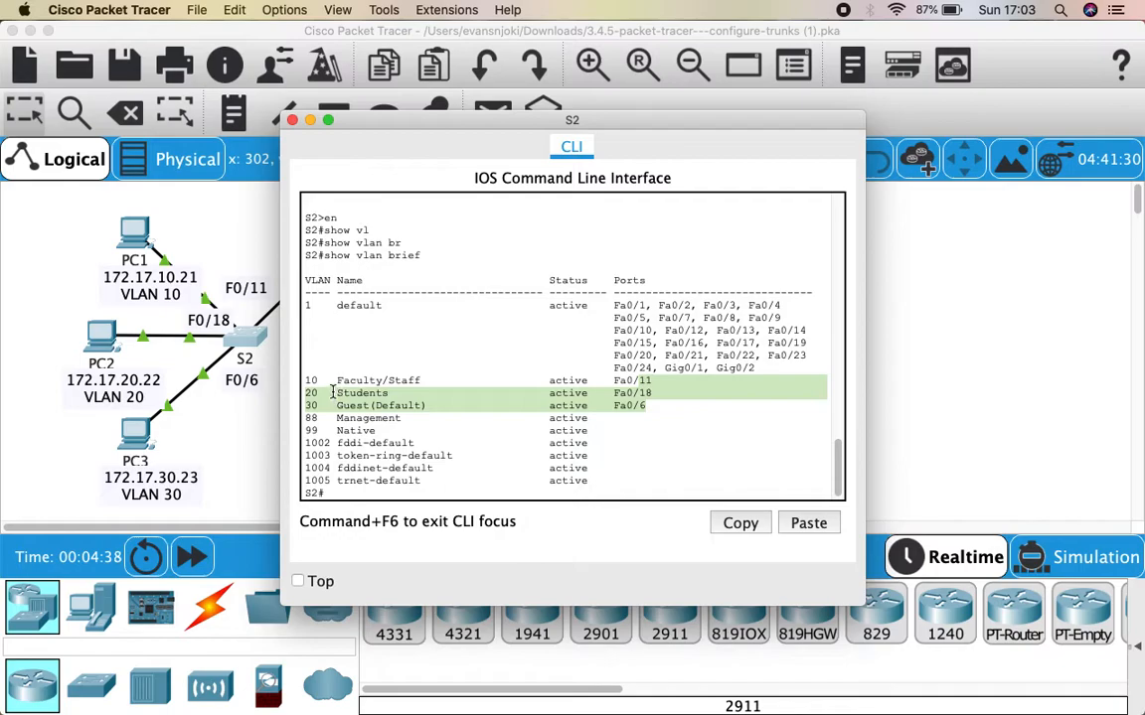
pyautogui.click(613, 443)
pyautogui.click(292, 120)
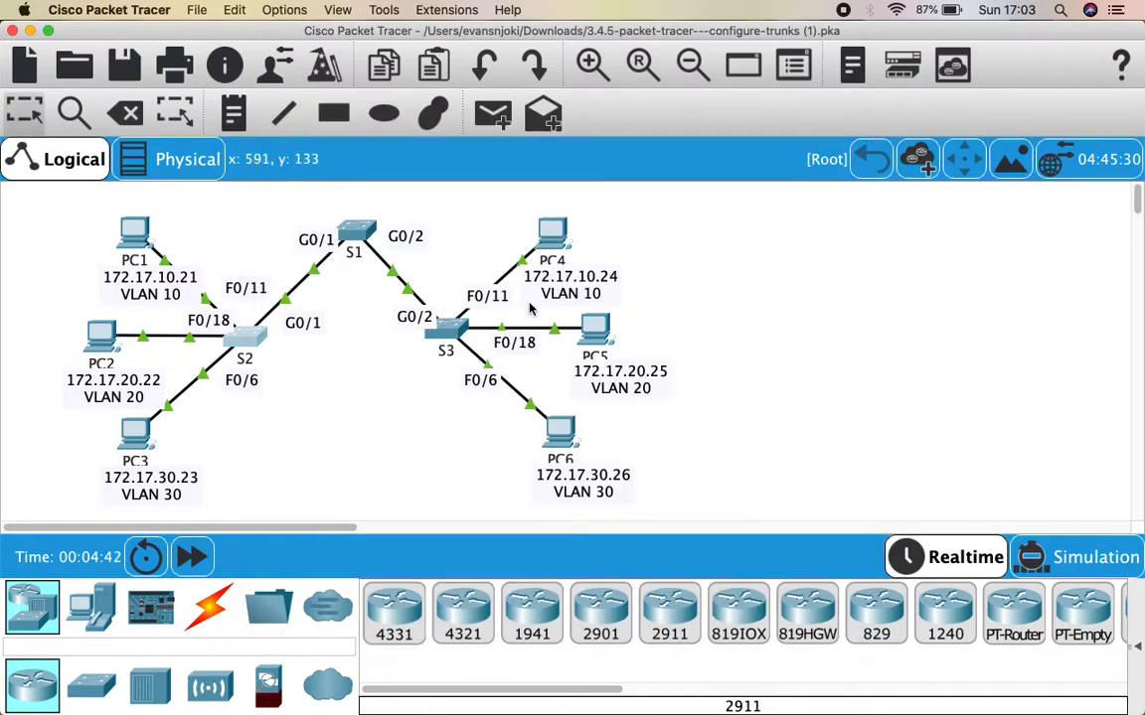
# - Open the command line of switch S3 and enter privileged EXEC mode
pyautogui.click(438, 335)
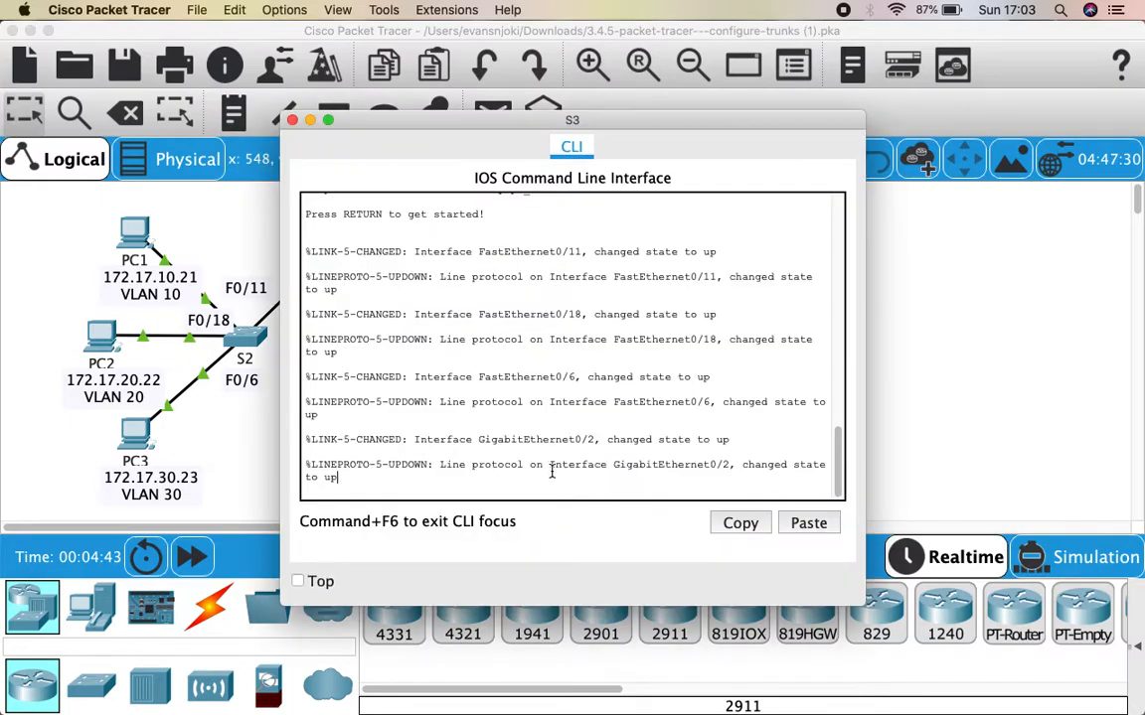
pyautogui.press('Return')
pyautogui.write('en')
pyautogui.press('Return')
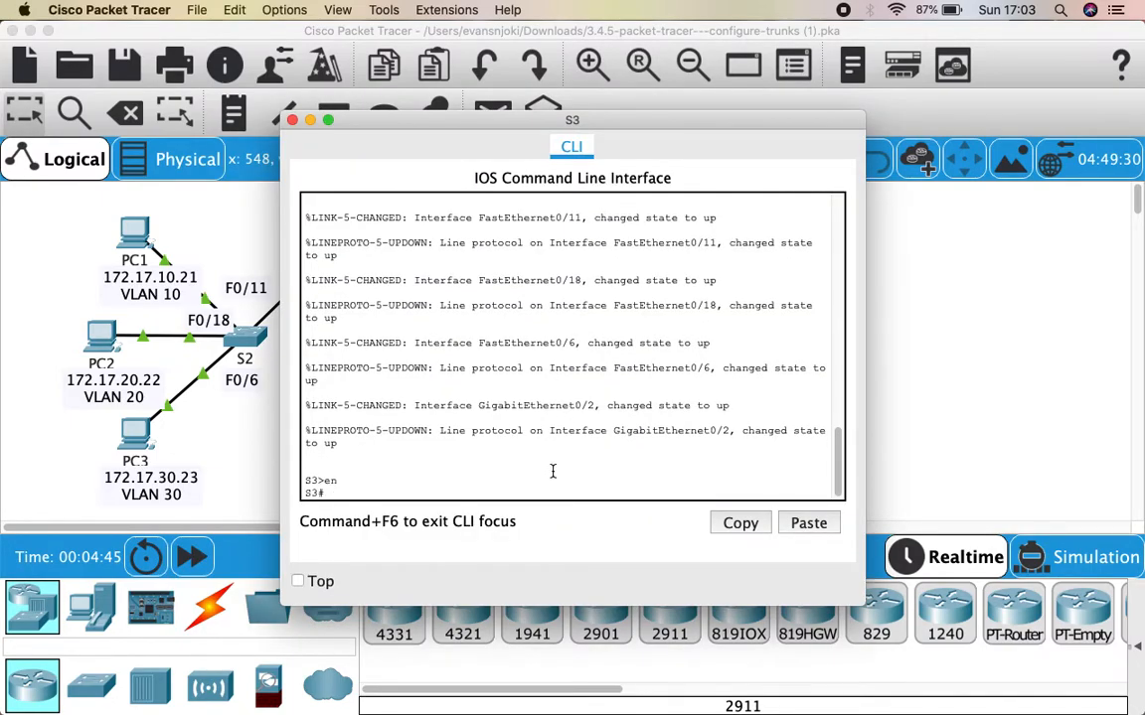
# - Run show vlan brief on S3 and check which ports are assigned to VLANs 10, 20 and 30
pyautogui.write('show')
pyautogui.press('Tab')
pyautogui.write('vl')
pyautogui.press('Tab')
pyautogui.write('b')
pyautogui.press('Tab')
pyautogui.write('r')
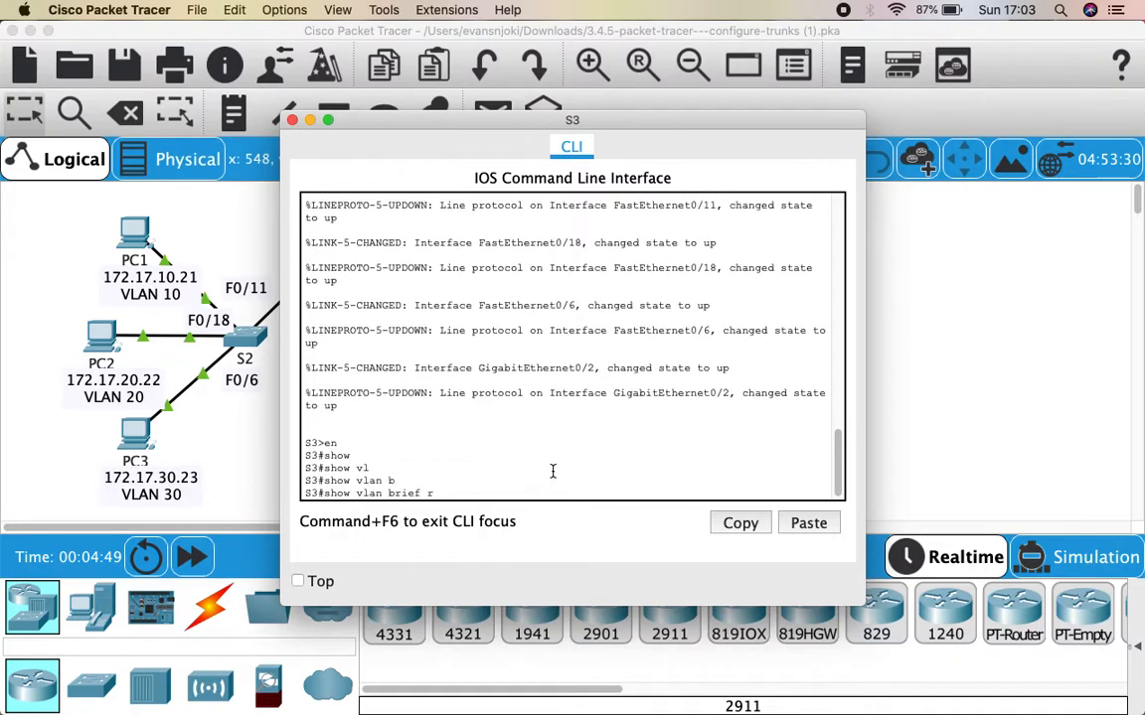
pyautogui.press('Return')
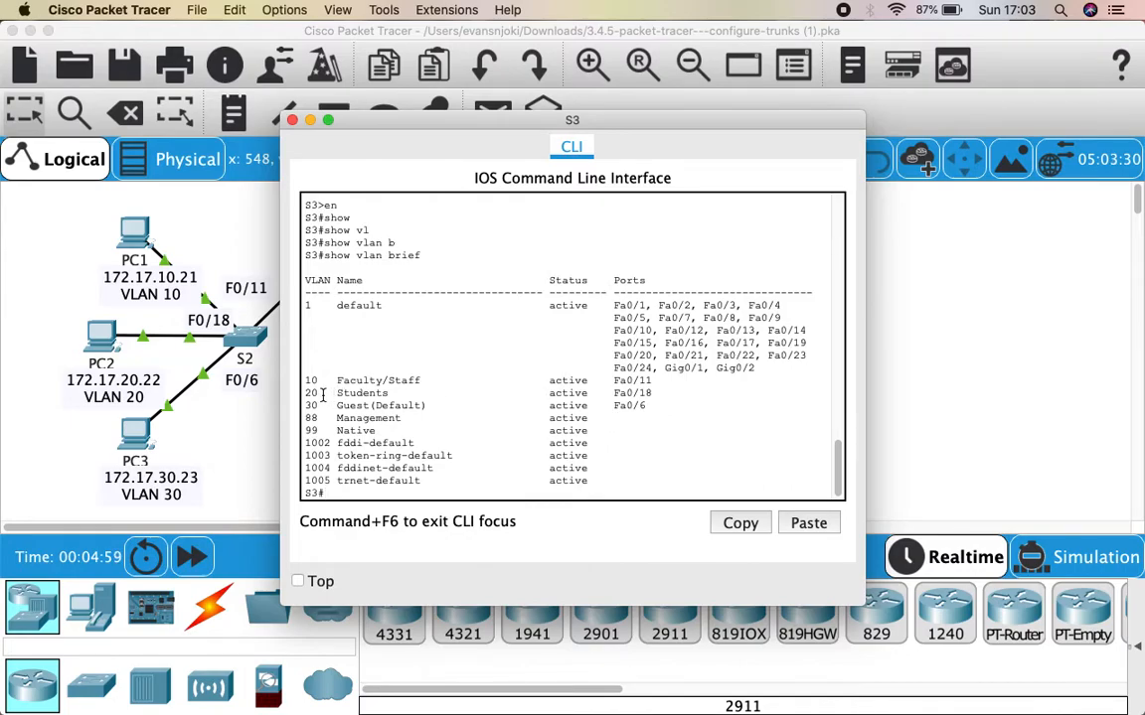
pyautogui.moveTo(652, 407); pyautogui.dragTo(308, 407)
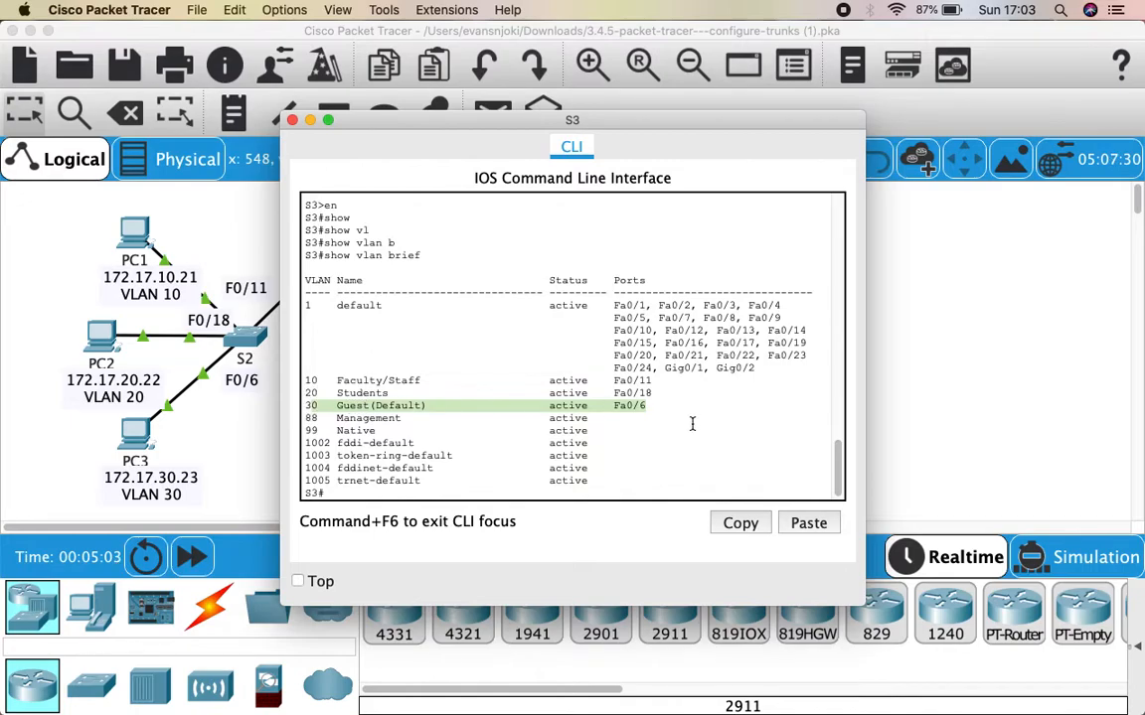
pyautogui.click(294, 120)
# - Read the Part 1 Step 2 instructions on verifying loss of connectivity between PCs on the same network
pyautogui.hotkey('ctrl', 'Right')
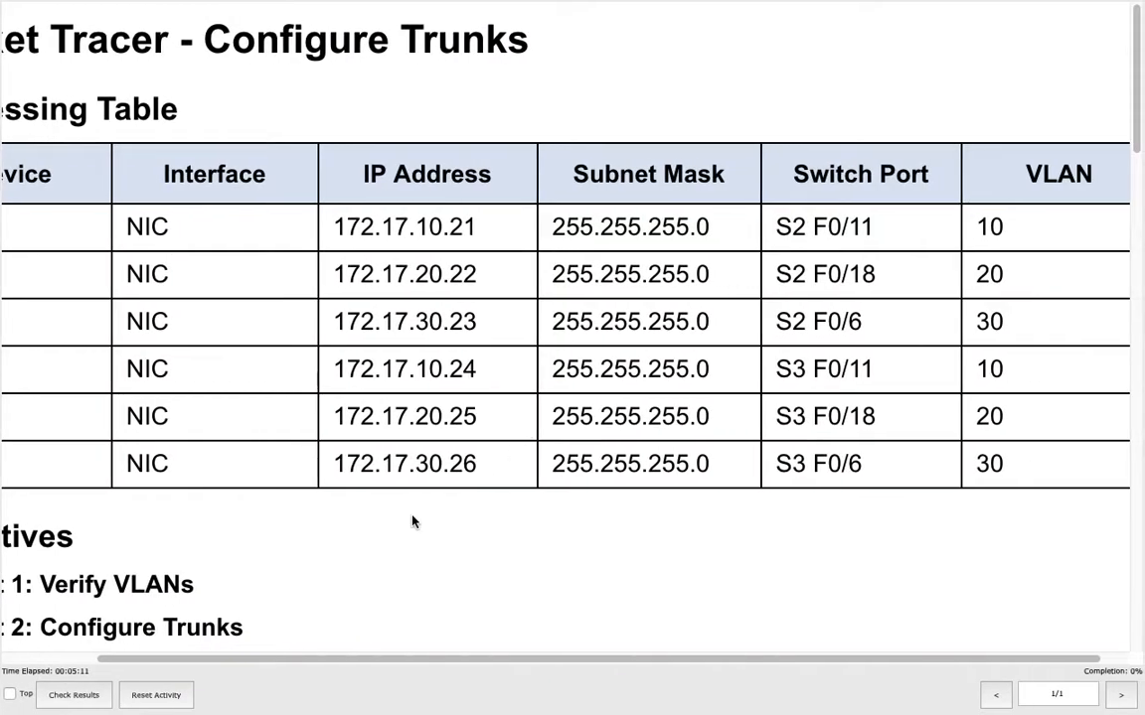
pyautogui.scroll(-9, 413, 522)
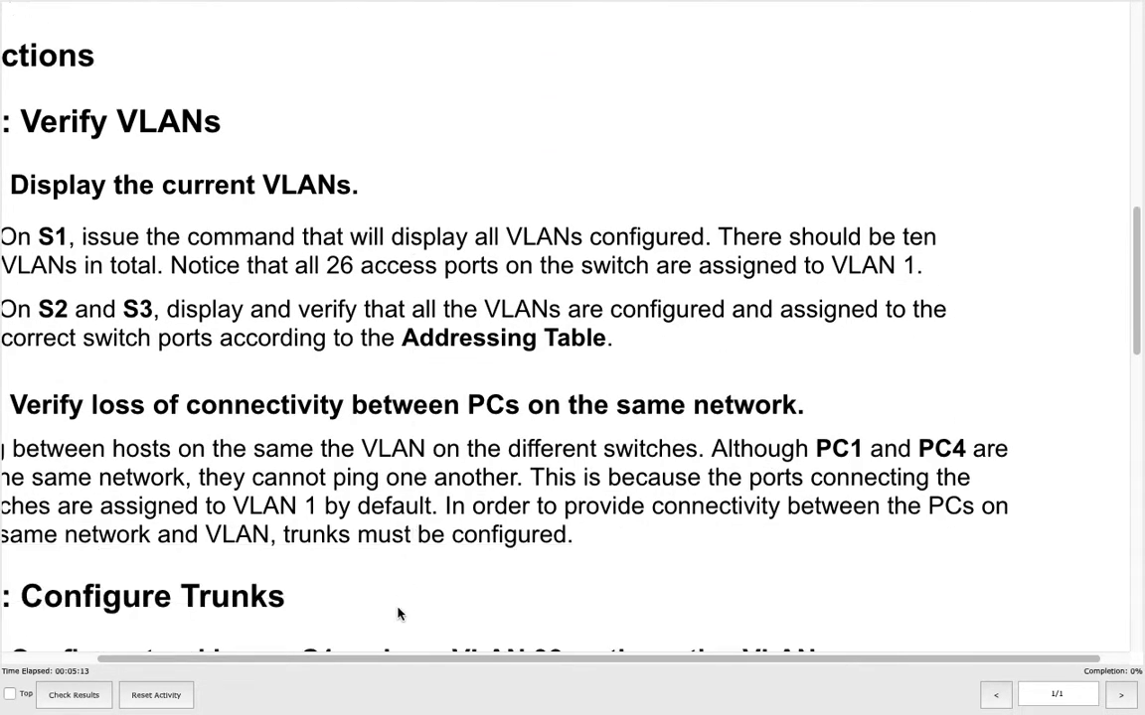
pyautogui.moveTo(383, 661); pyautogui.dragTo(288, 643)
pyautogui.scroll(-1, 274, 611)
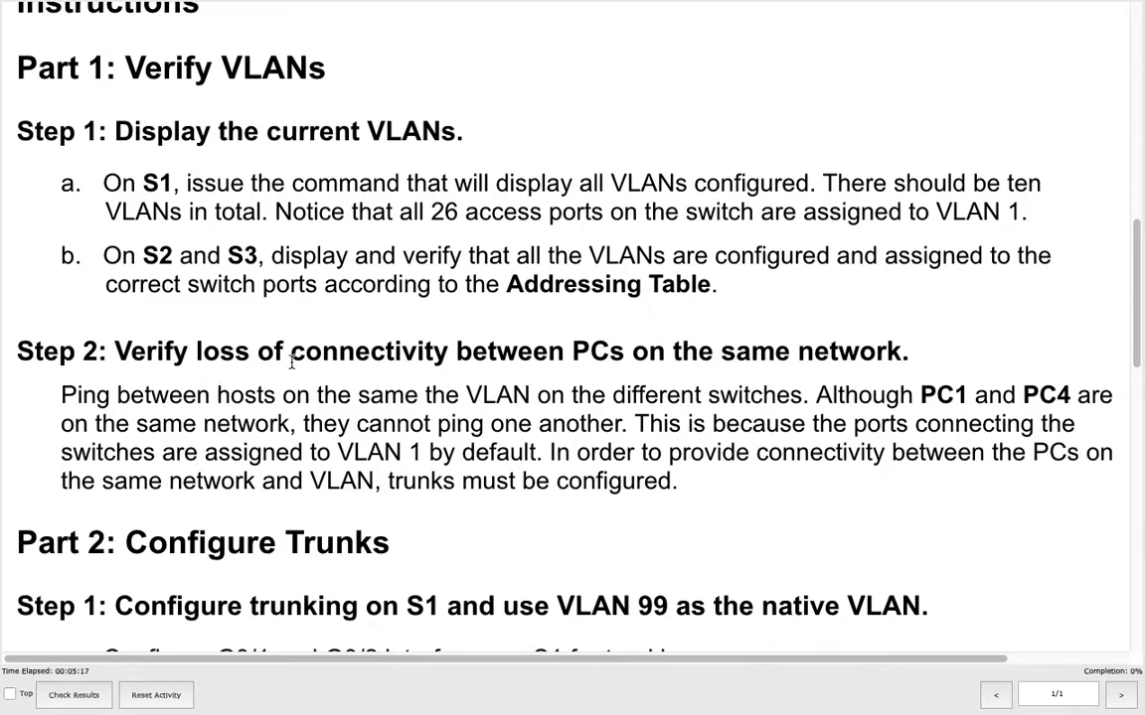
pyautogui.scroll(-2, 487, 358)
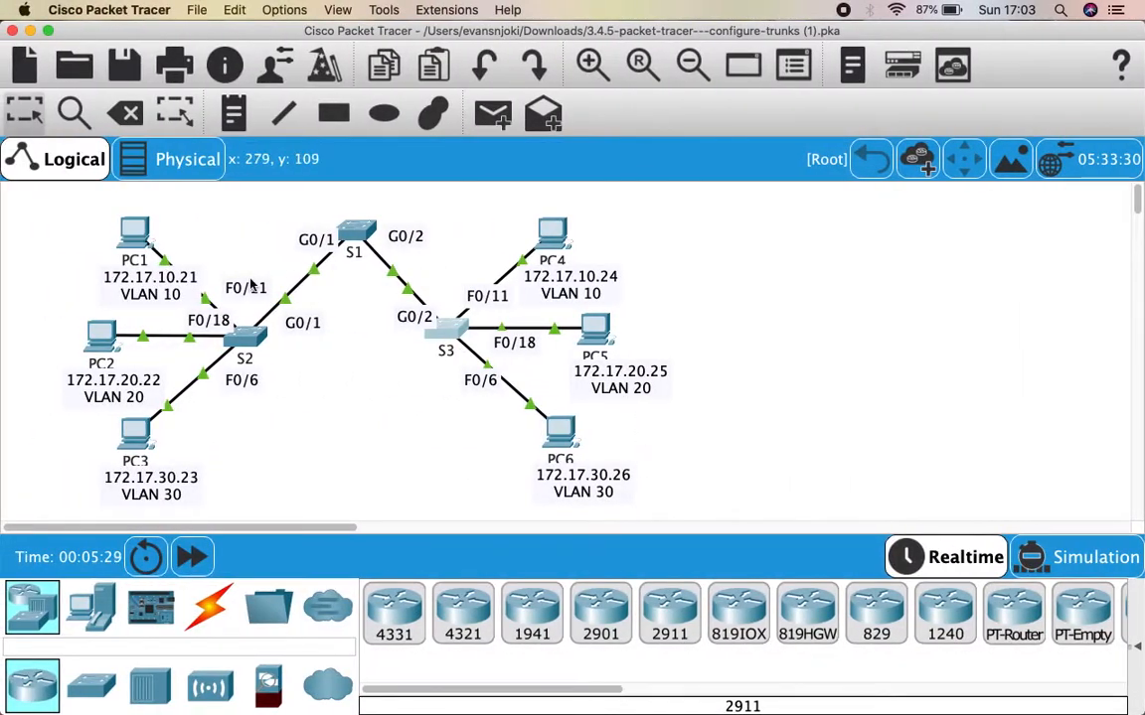
# - Open the Command Prompt on PC1 and ping PC4 at 172.17.10.24
pyautogui.click(117, 215)
pyautogui.moveTo(344, 120); pyautogui.dragTo(684, 65)
pyautogui.moveTo(770, 67); pyautogui.dragTo(184, 53)
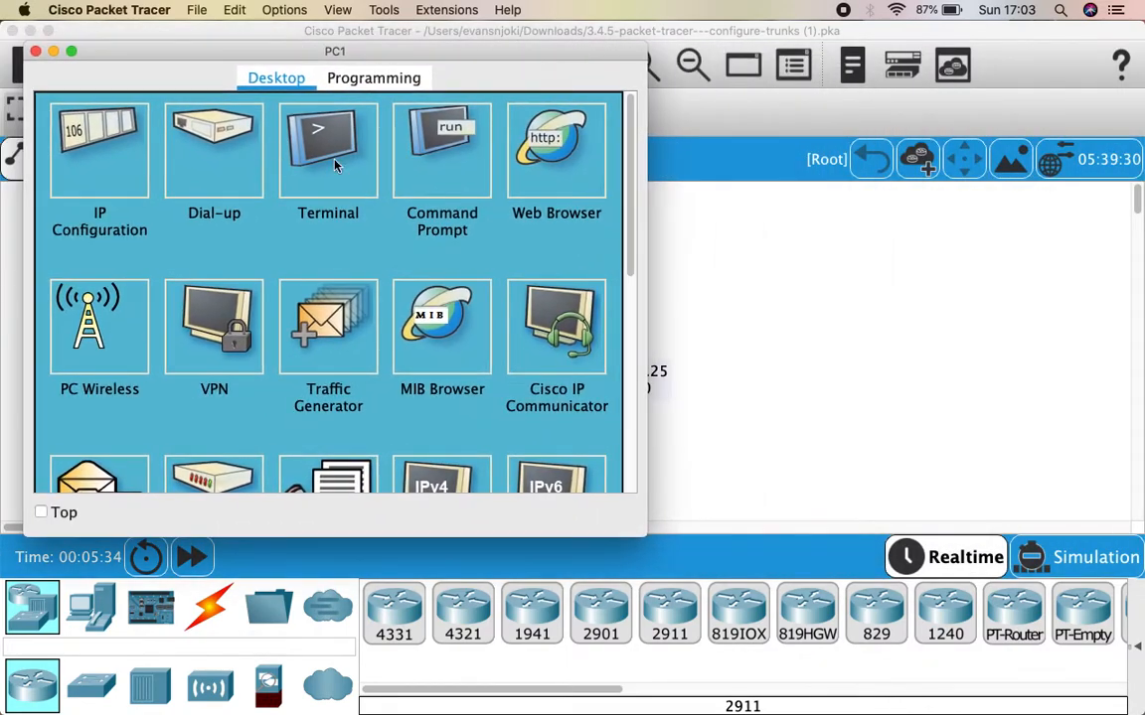
pyautogui.click(455, 163)
pyautogui.moveTo(103, 66); pyautogui.dragTo(425, 311)
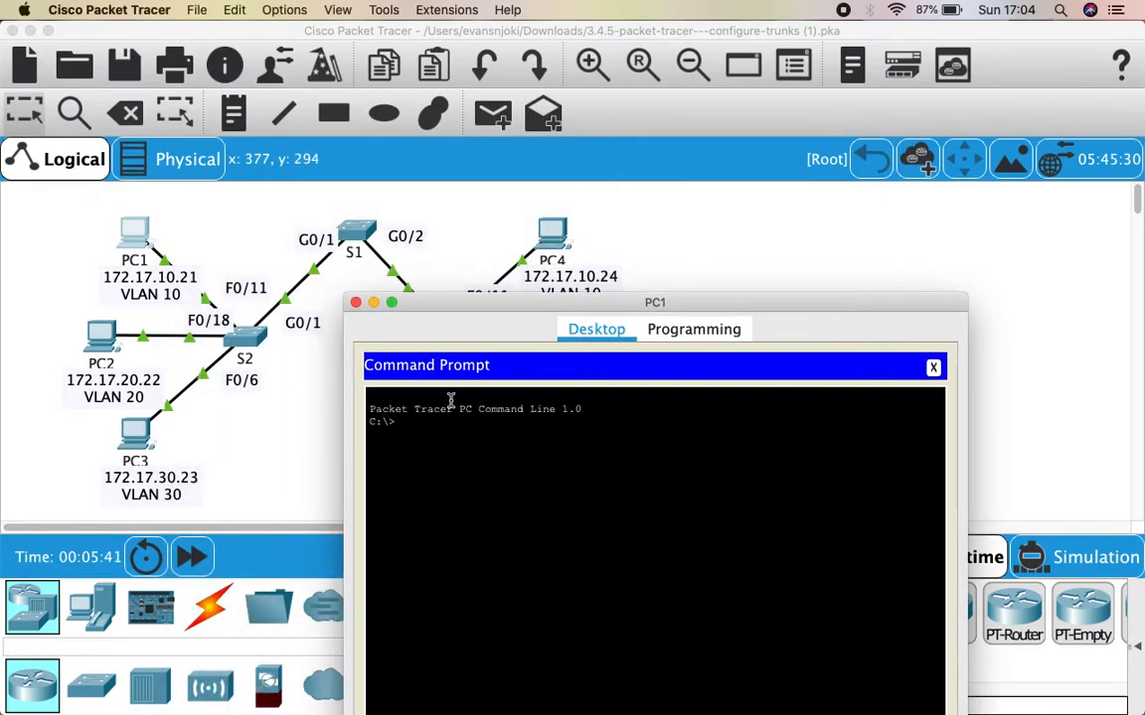
pyautogui.moveTo(578, 304); pyautogui.dragTo(578, 310)
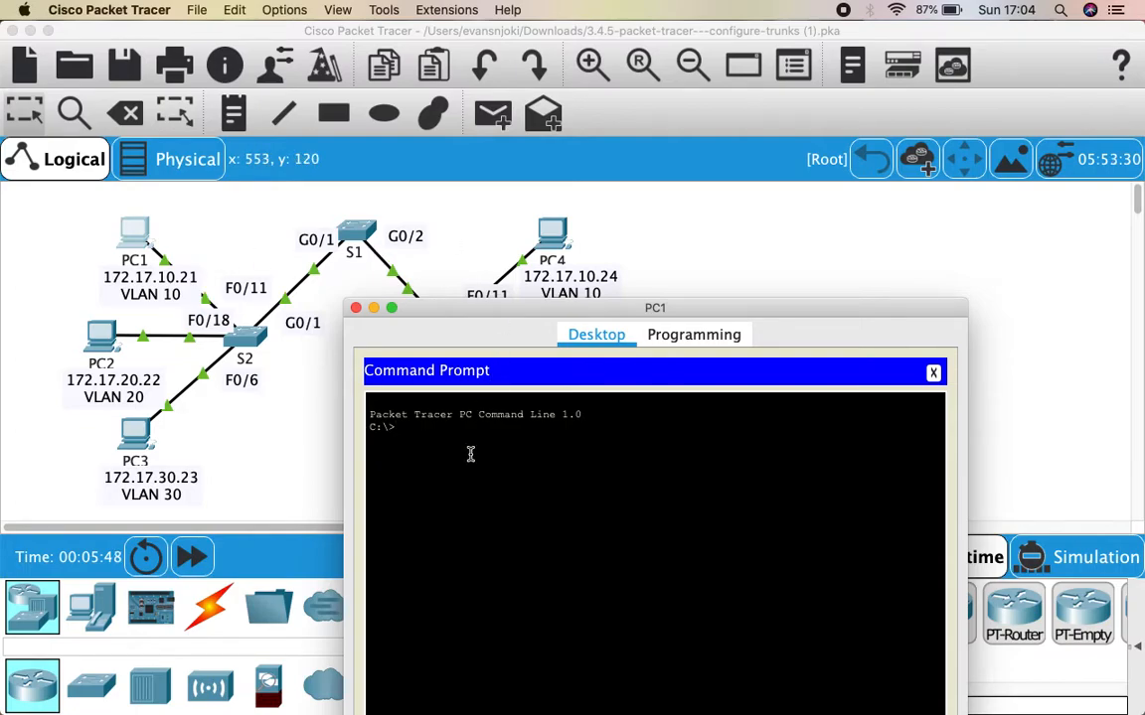
pyautogui.write('ing 172.17.10.24')
pyautogui.press('Return')
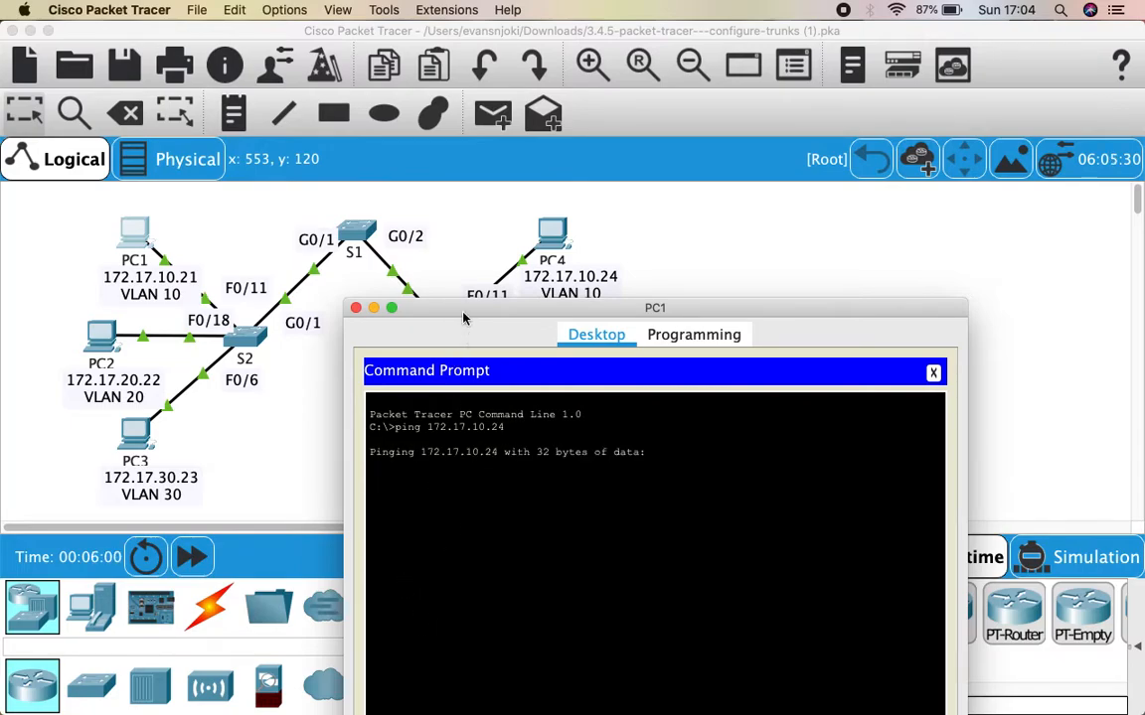
# - Close PC1's window, then open the Command Prompt on PC2 and ping PC5 at 172.17.20.25
pyautogui.moveTo(463, 316); pyautogui.dragTo(465, 329)
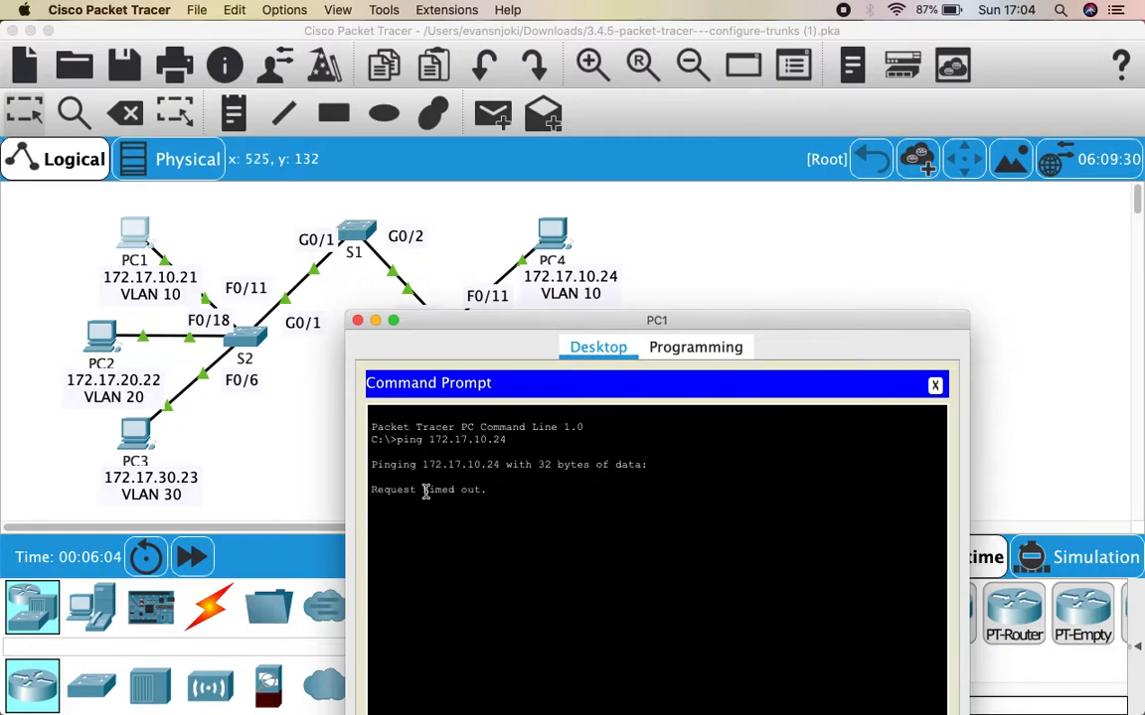
pyautogui.click(356, 320)
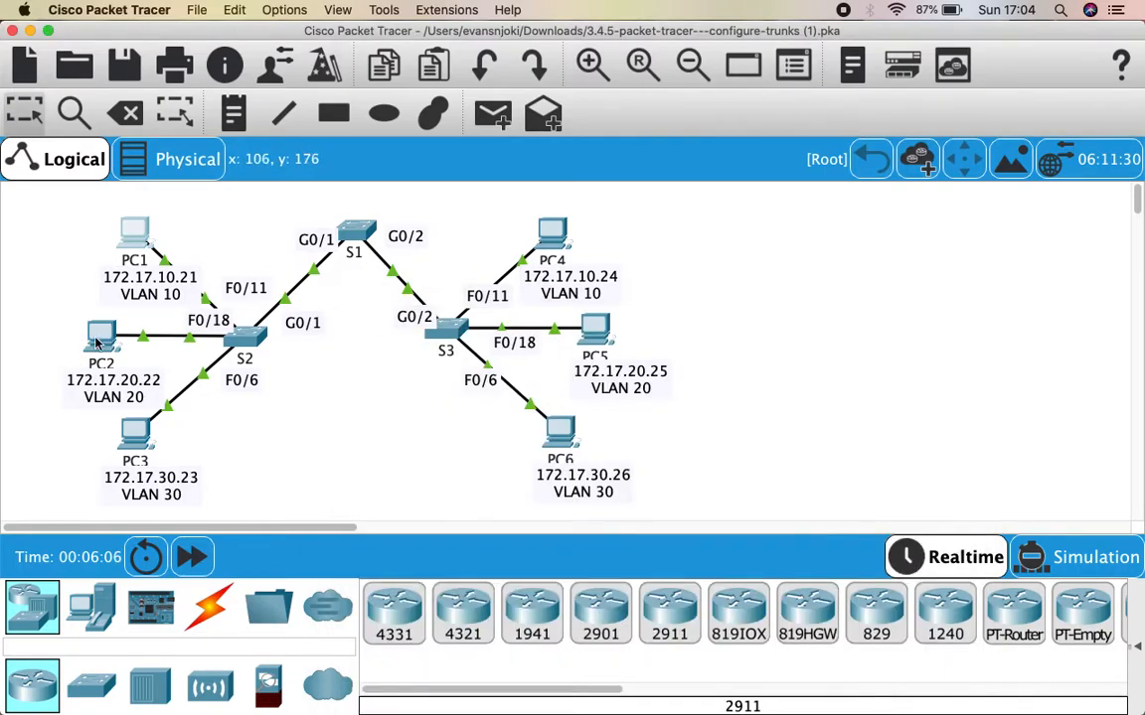
pyautogui.click(98, 341)
pyautogui.moveTo(435, 121); pyautogui.dragTo(358, 531)
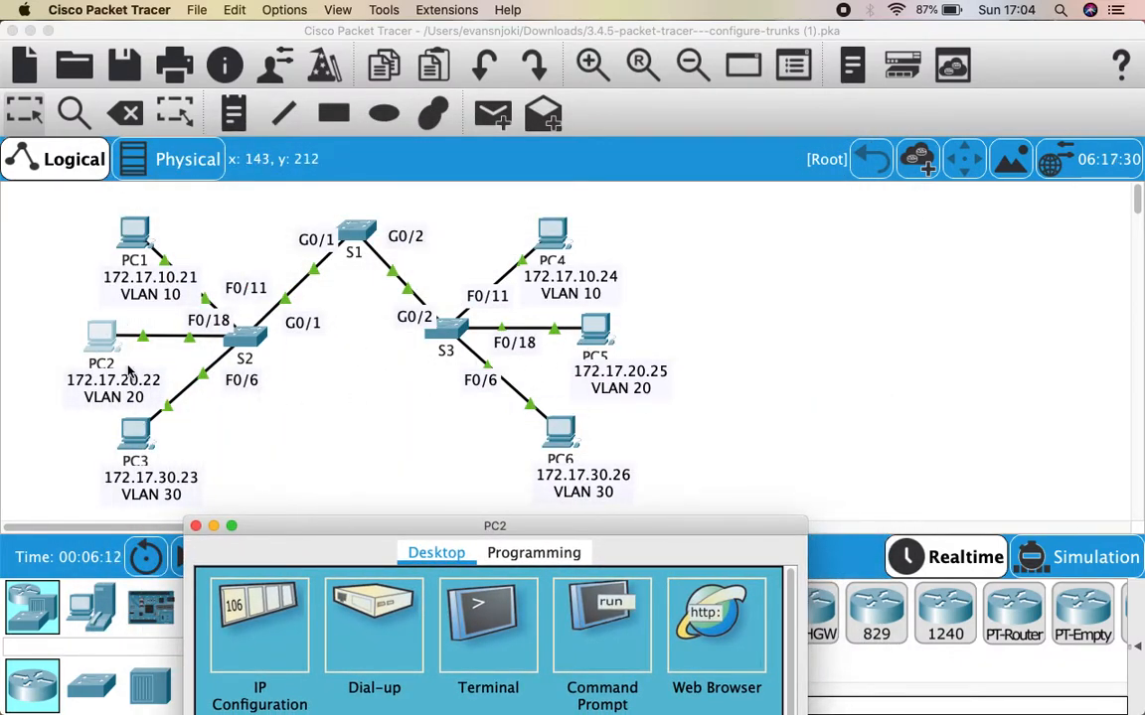
pyautogui.moveTo(548, 528); pyautogui.dragTo(323, 222)
pyautogui.click(339, 278)
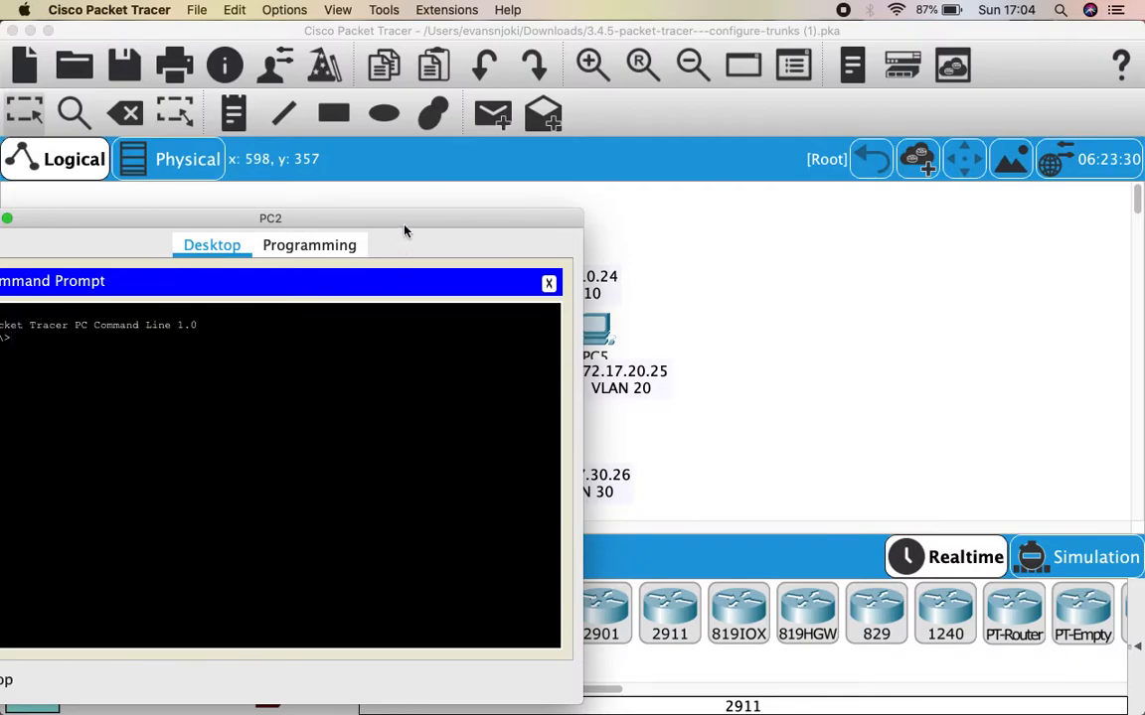
pyautogui.moveTo(408, 225); pyautogui.dragTo(727, 418)
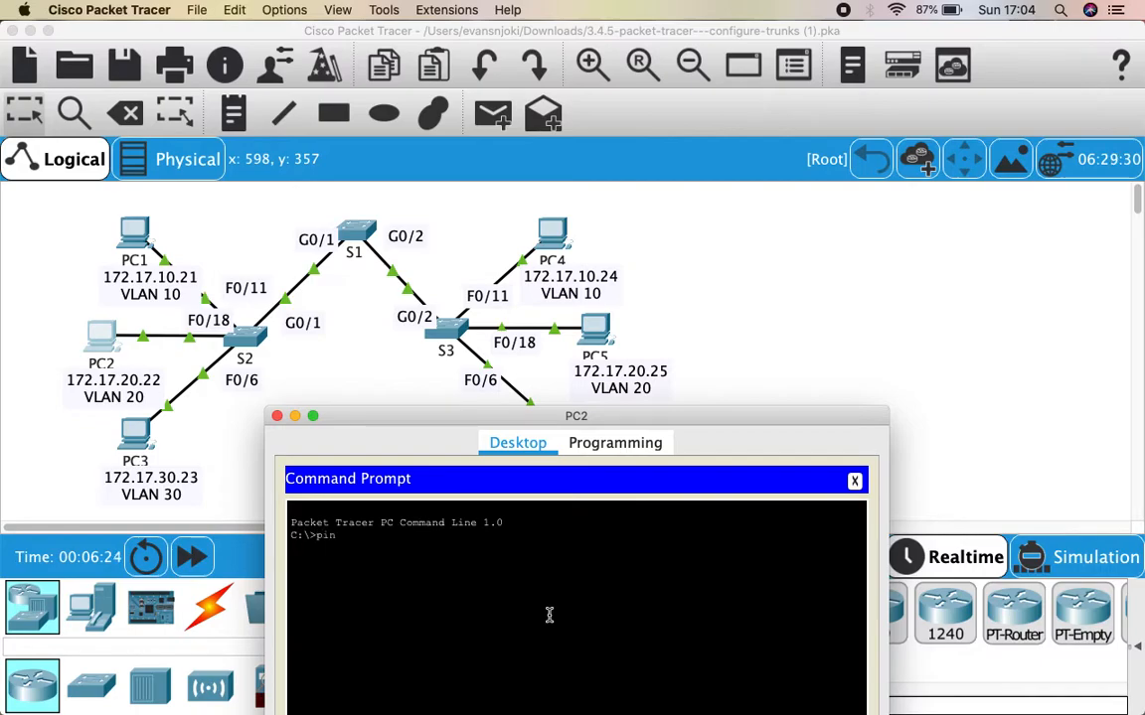
pyautogui.write('2.17.20.25')
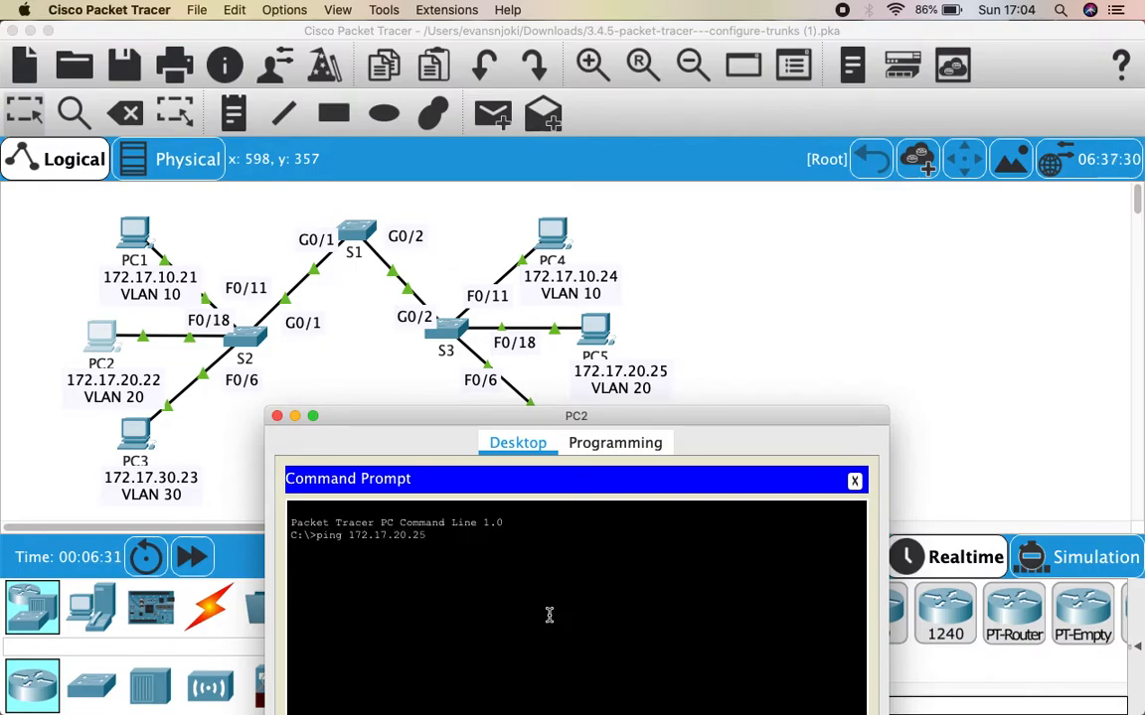
pyautogui.press('Return')
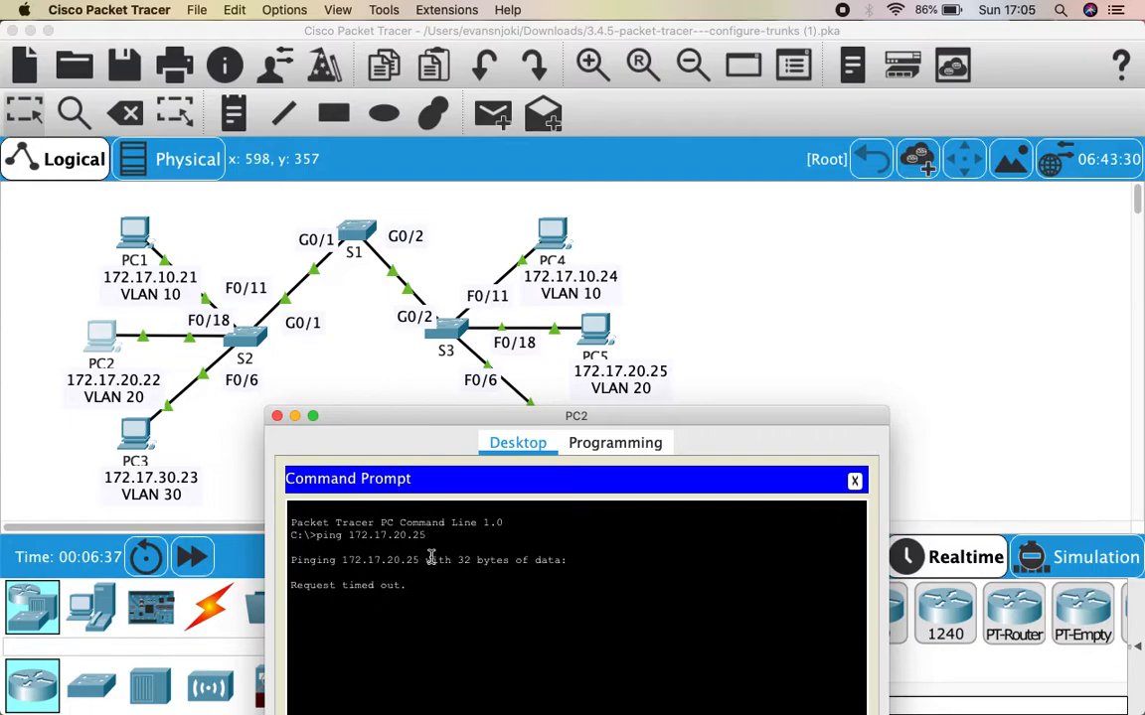
pyautogui.click(278, 415)
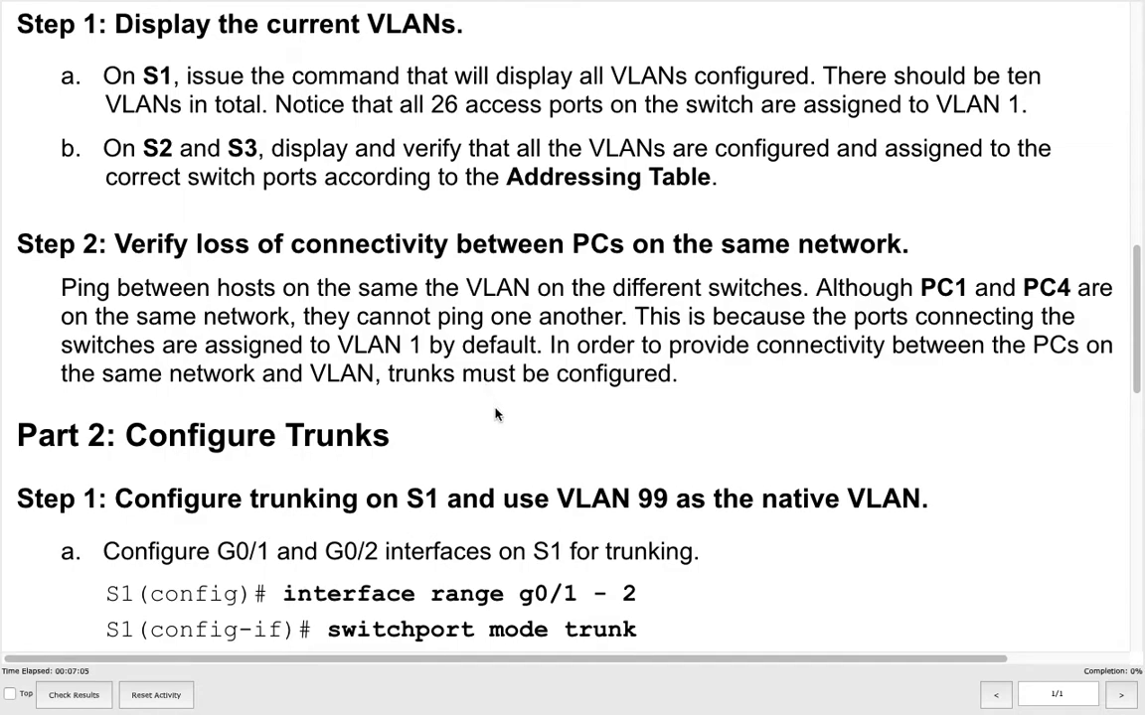
# - Read the Part 2 Step 1 instructions on trunking and locate S1's G0/1 and G0/2 links in the topology
pyautogui.scroll(-1, 497, 431)
pyautogui.scroll(1, 497, 431)
pyautogui.scroll(-4, 497, 431)
pyautogui.scroll(-1, 496, 427)
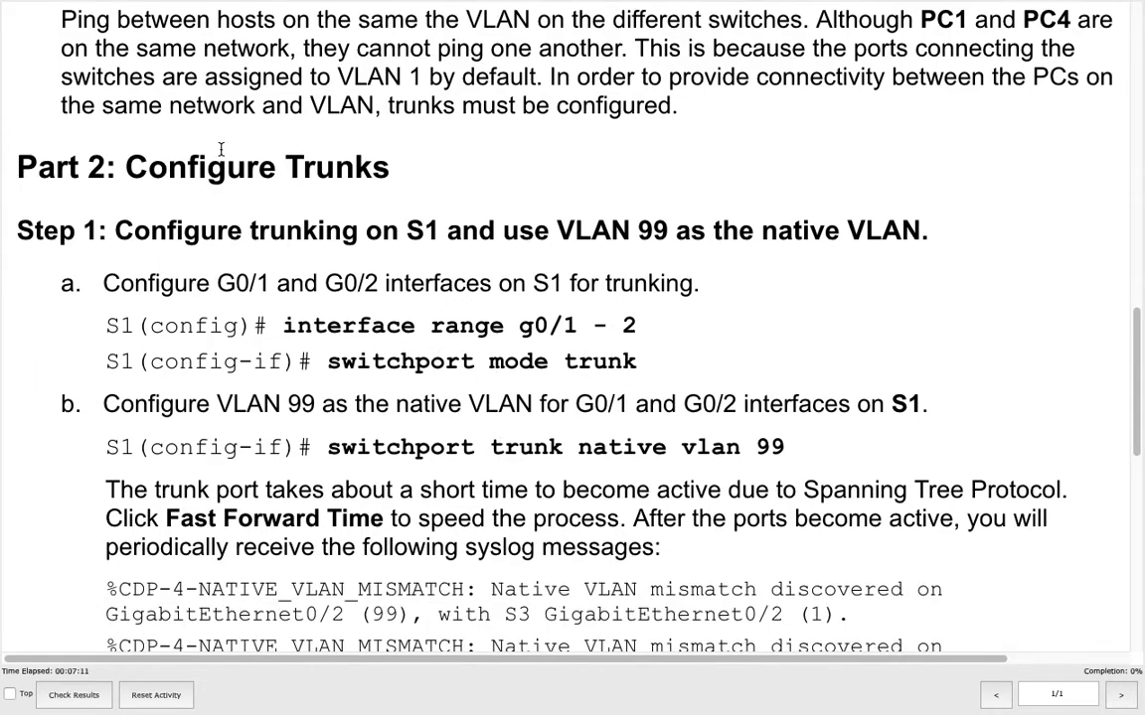
pyautogui.hotkey('ctrl', 'Left')
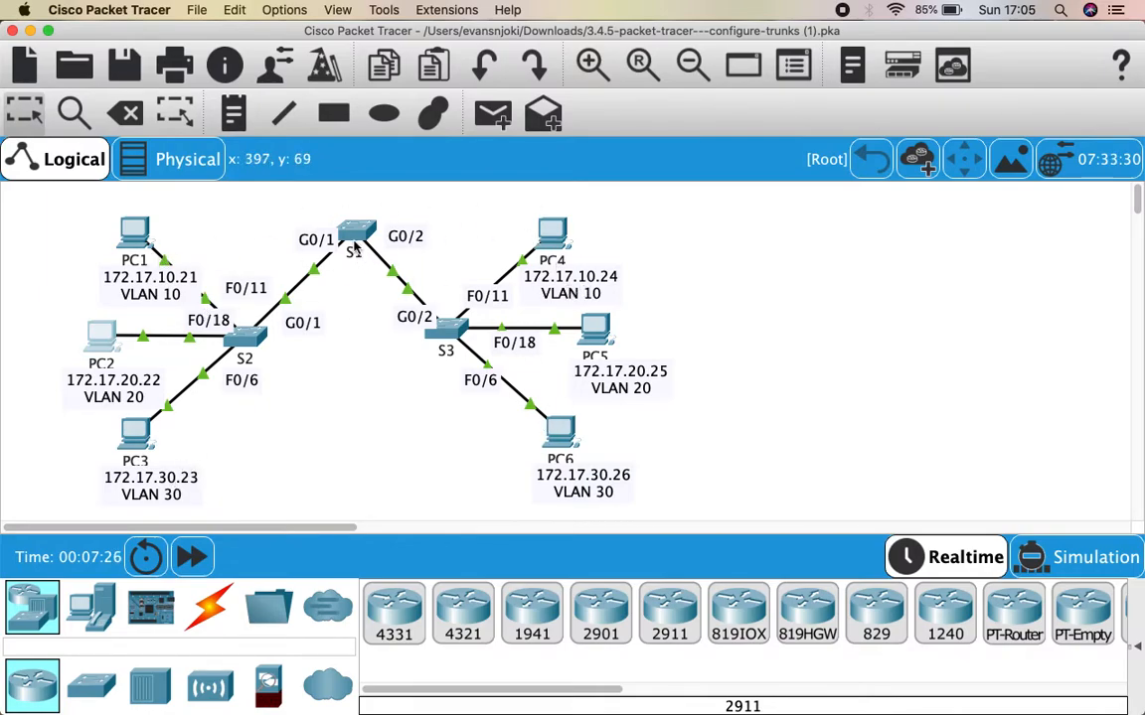
pyautogui.moveTo(347, 256)
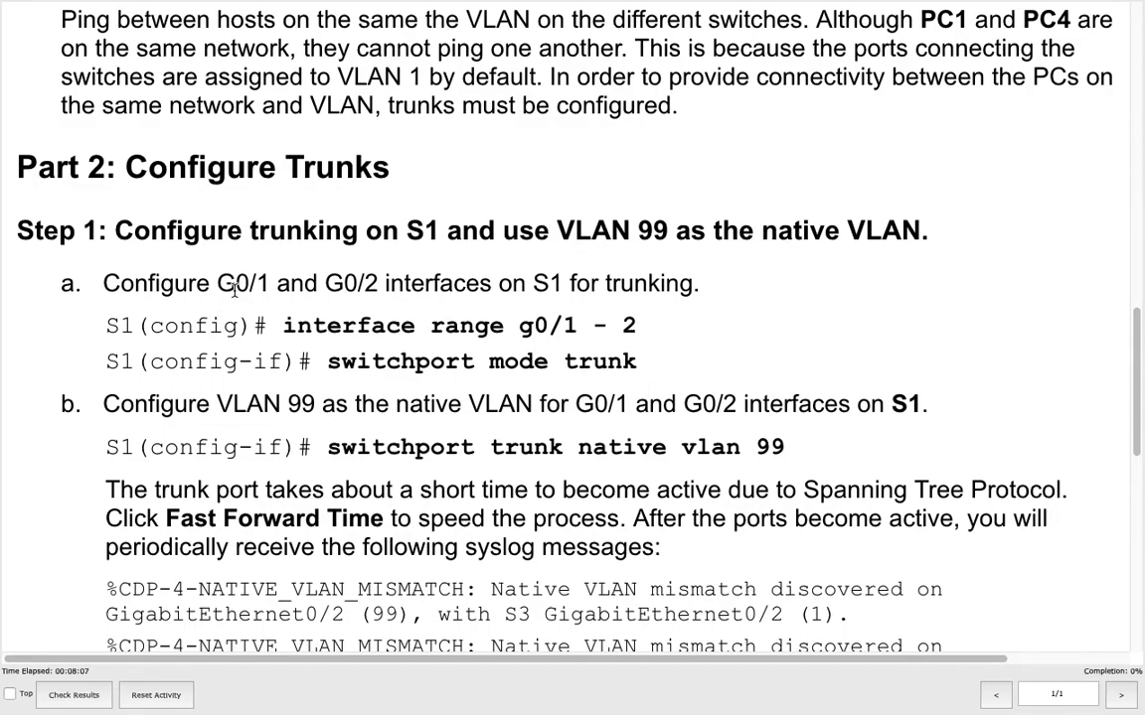
pyautogui.hotkey('ctrl', 'Left')
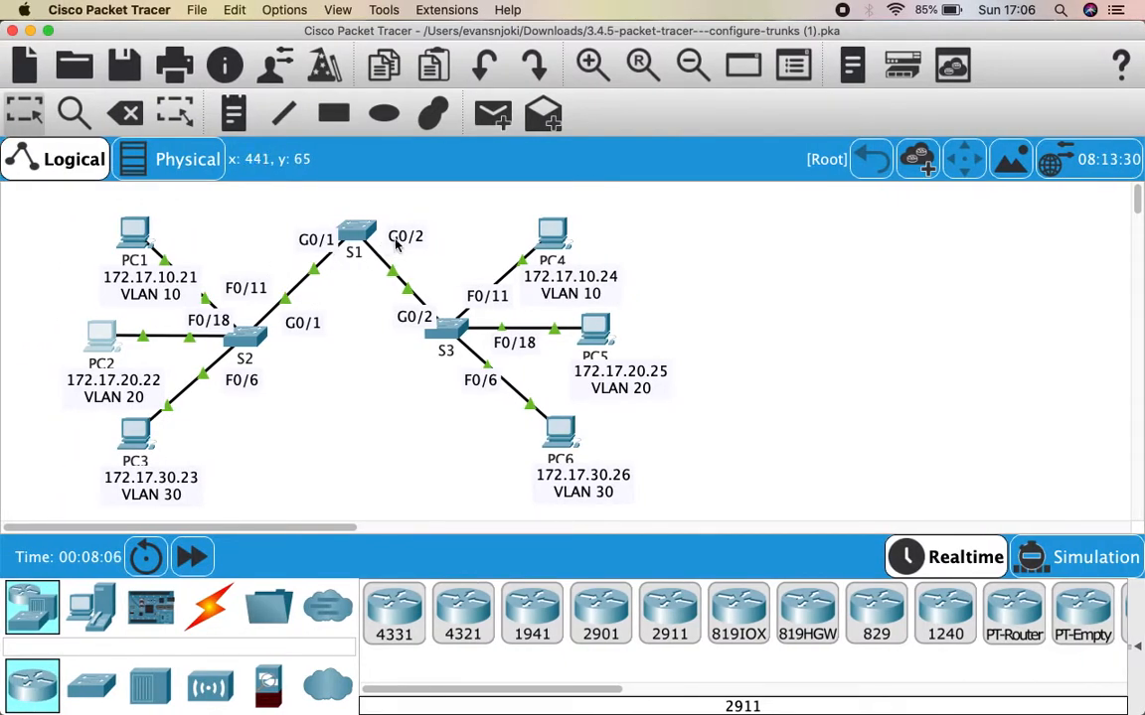
# - Open the command line of switch S1 and enter global configuration mode with config t
pyautogui.click(358, 237)
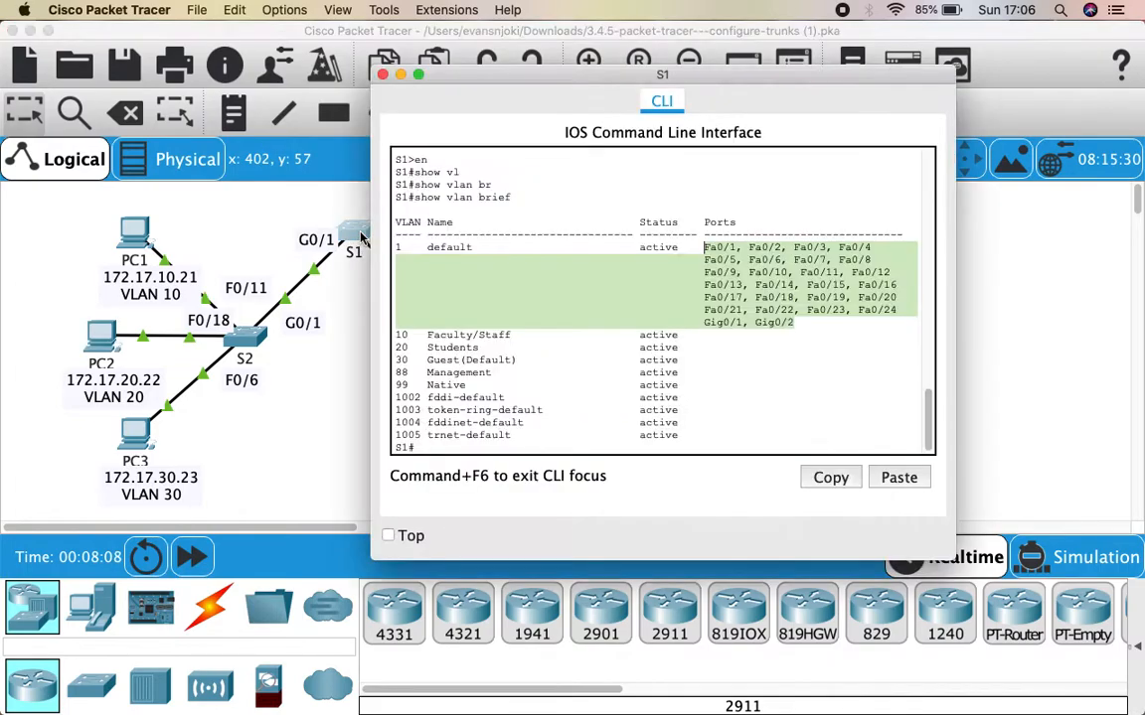
pyautogui.click(489, 447)
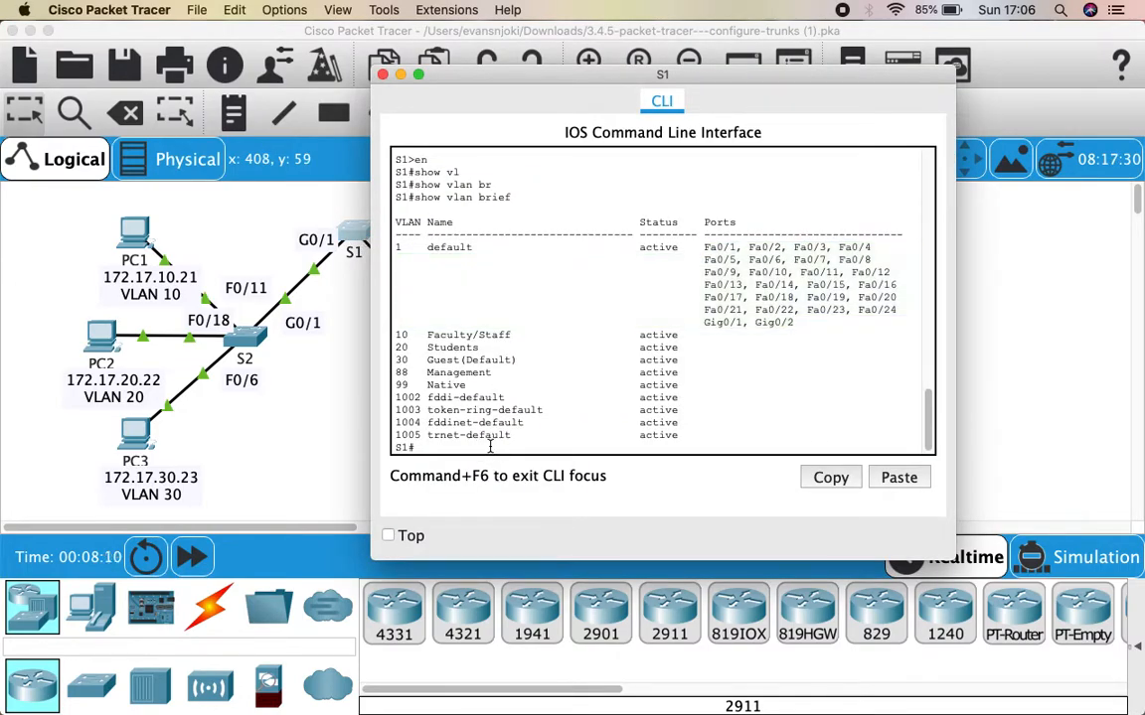
pyautogui.press('Return')
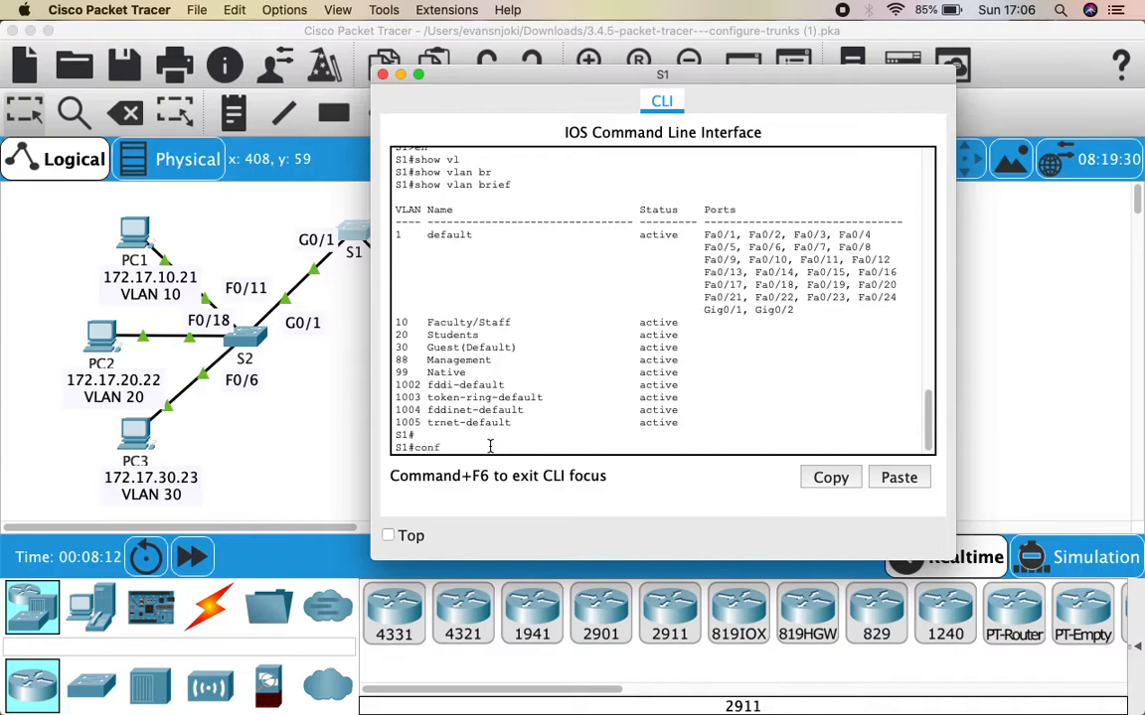
pyautogui.write('config t')
pyautogui.press('Return')
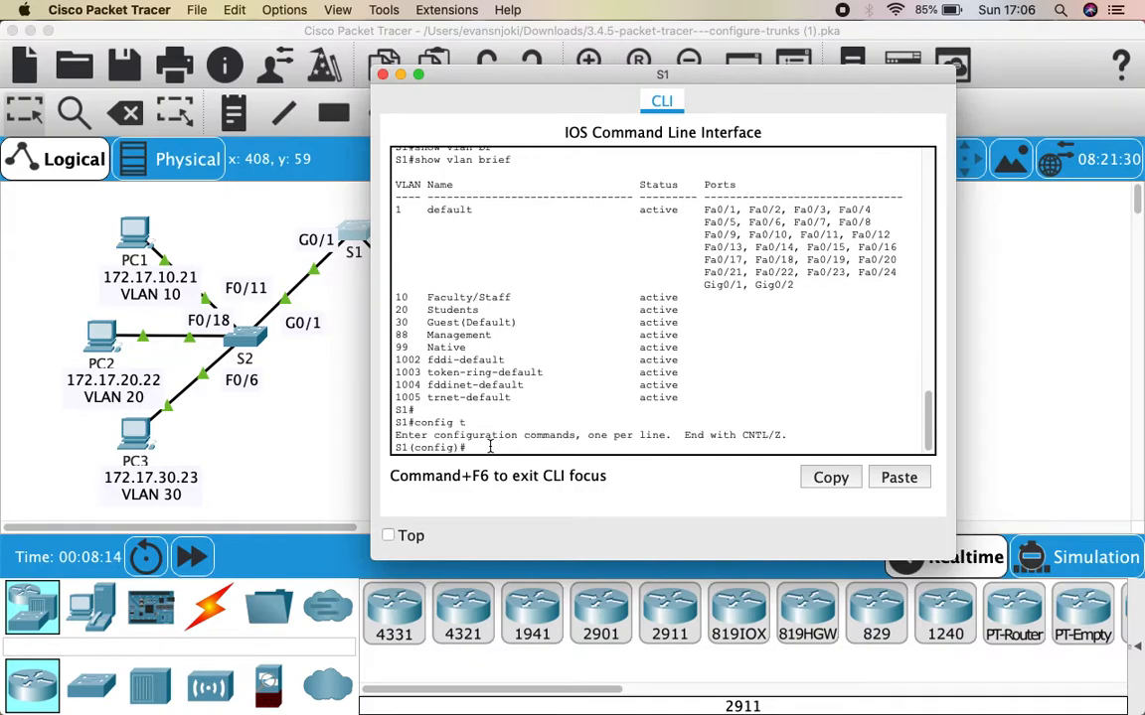
# - Enter interface range configuration for g0/1-2 on S1
pyautogui.write('inter')
pyautogui.press('Tab')
pyautogui.write('ra')
pyautogui.press('Tab')
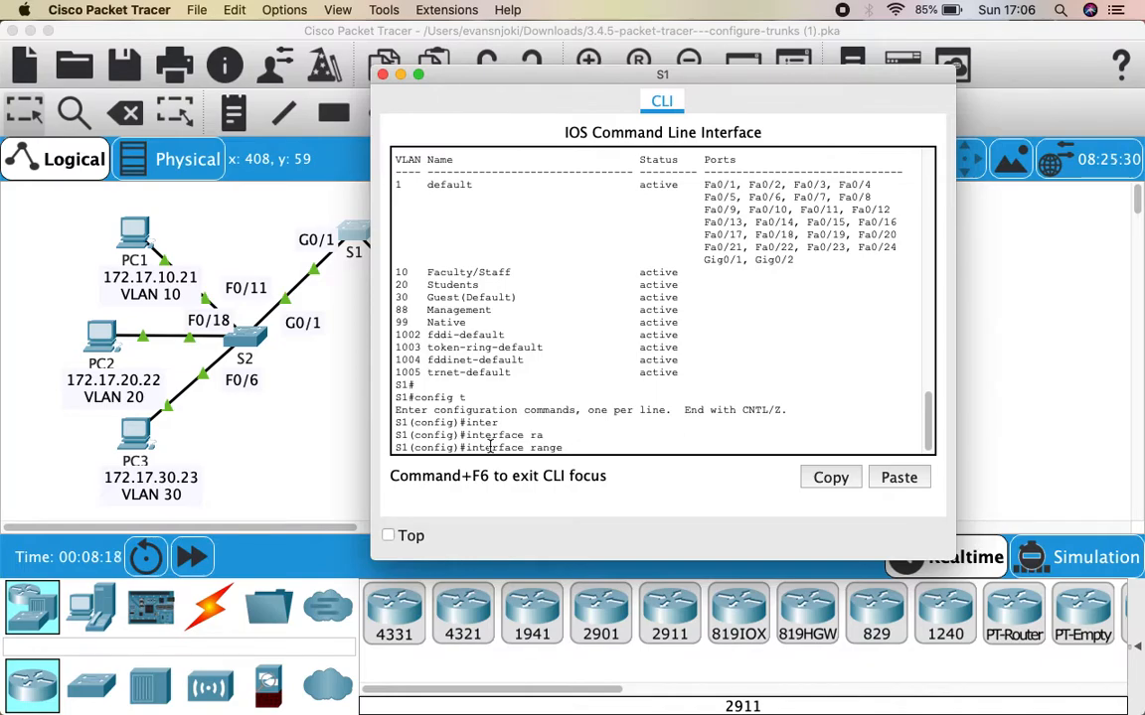
pyautogui.moveTo(463, 79); pyautogui.dragTo(562, 79)
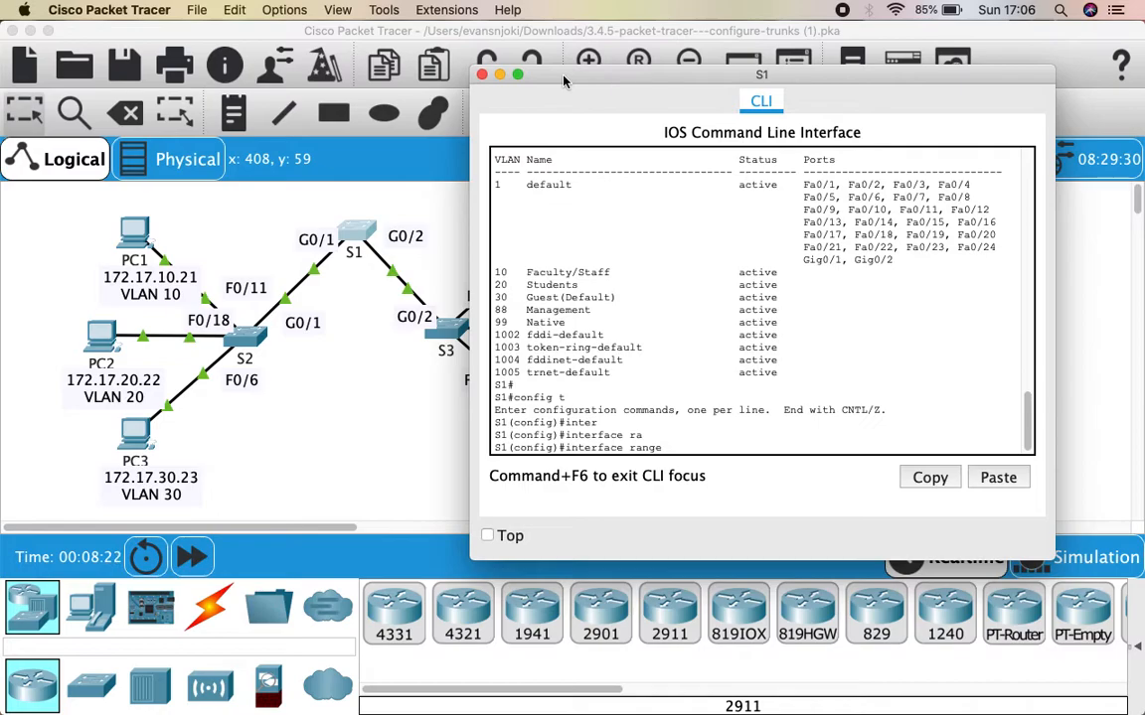
pyautogui.write('0/1-2')
pyautogui.press('Return')
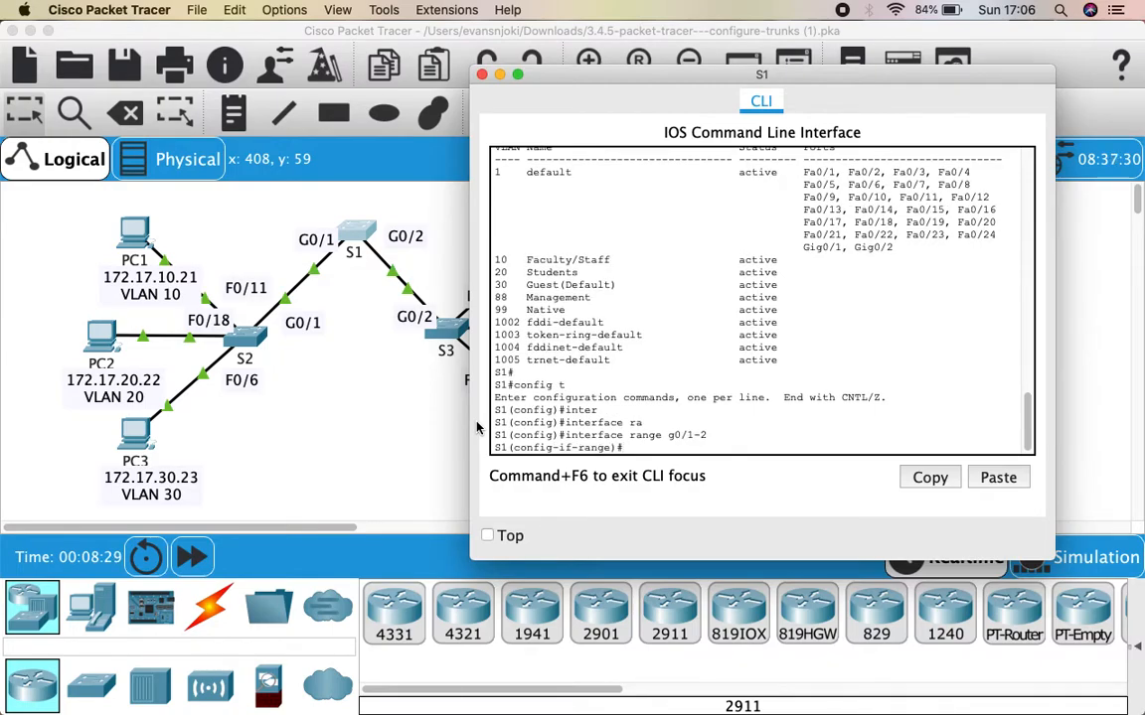
# - Set S1's G0/1 and G0/2 interfaces to trunking with switchport mode trunk
pyautogui.write('swi')
pyautogui.press('Tab')
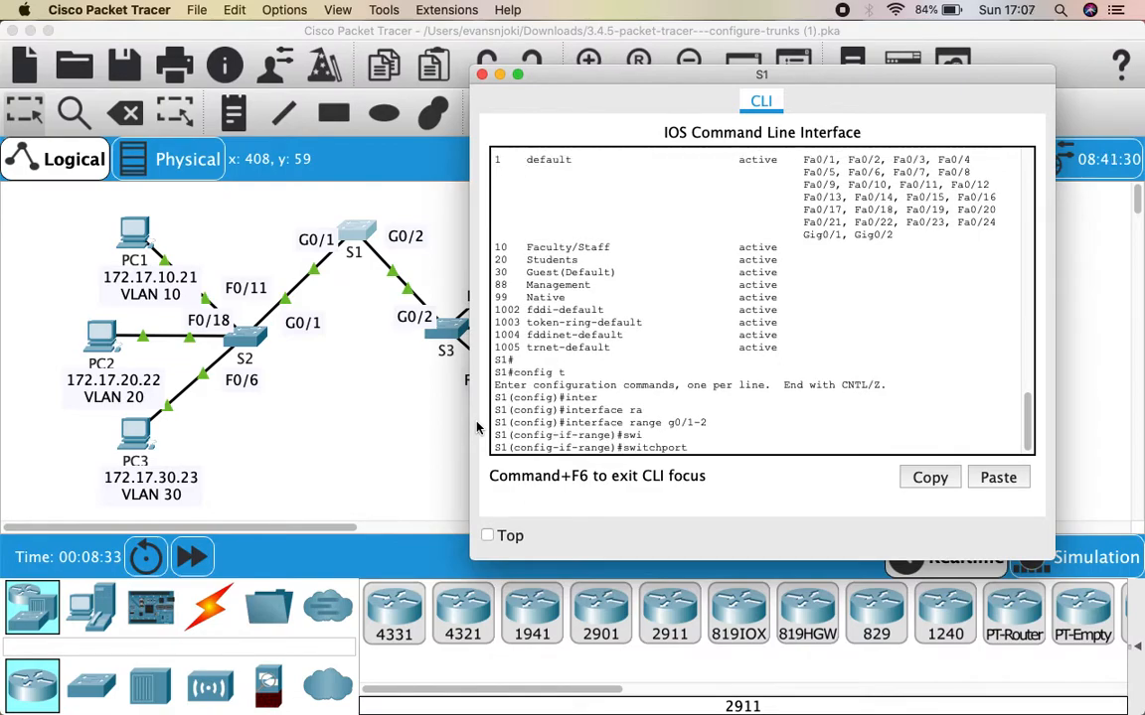
pyautogui.write('mo')
pyautogui.press('Tab')
pyautogui.write('tr')
pyautogui.press('Tab')
pyautogui.press('Return')
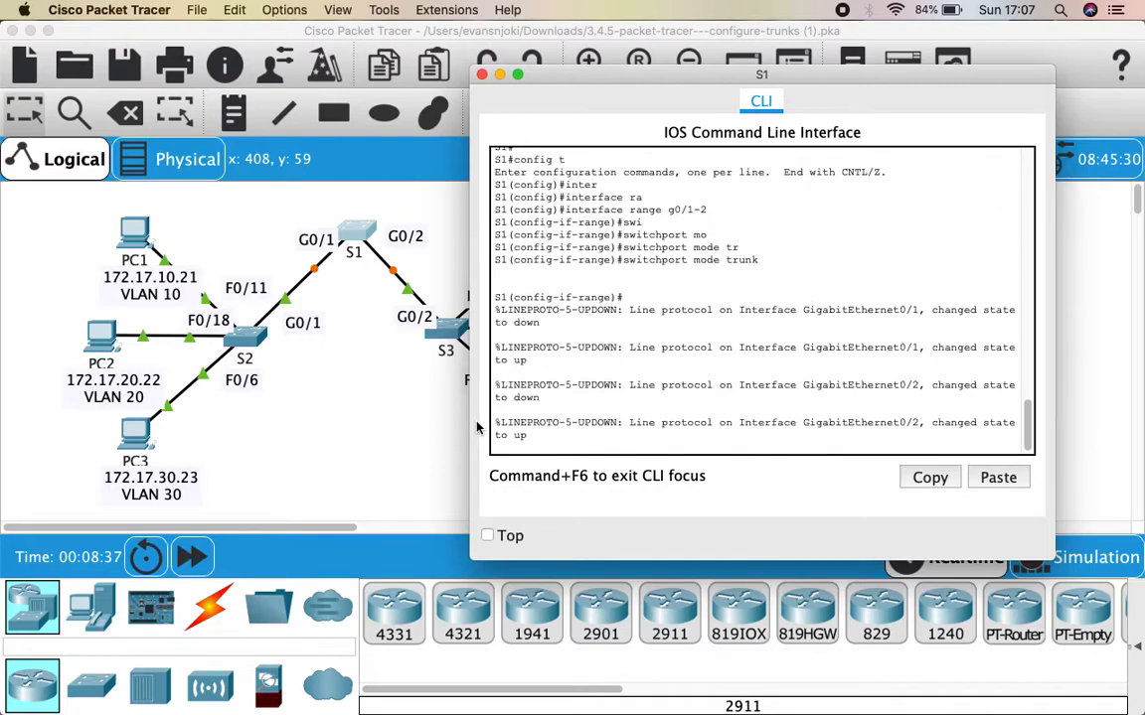
pyautogui.press('Return')
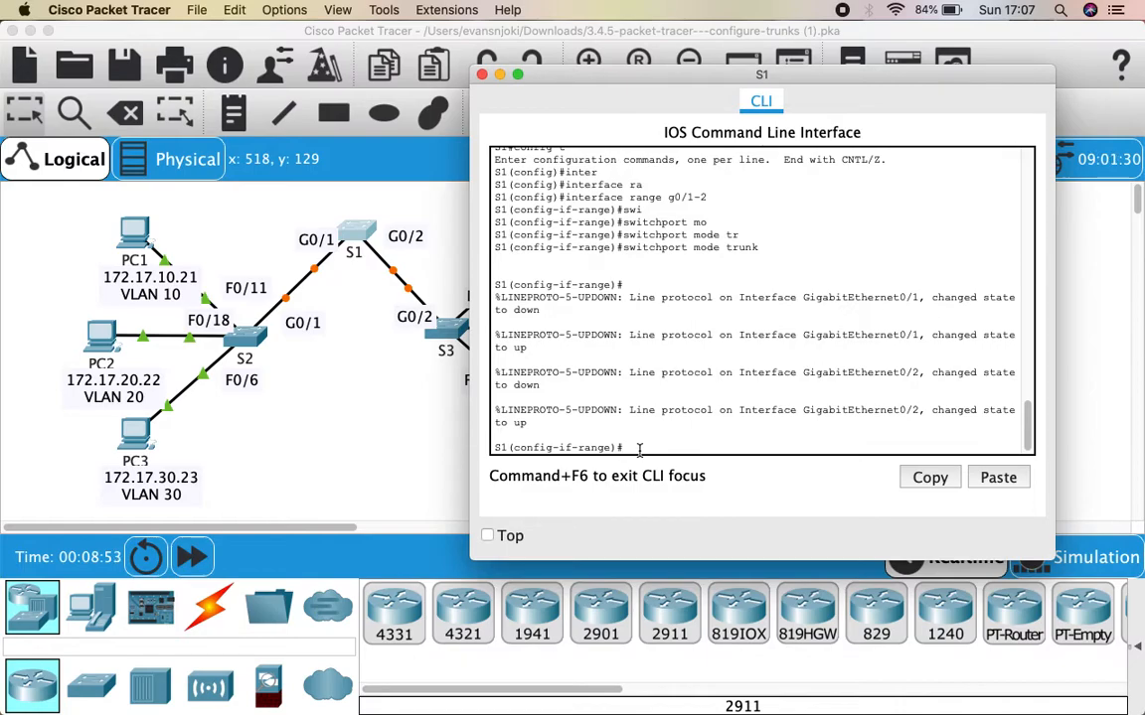
# - Assign VLAN 99 as the native VLAN on S1's G0/1 and G0/2 trunks and close the switch window
pyautogui.write('sw')
pyautogui.press('Tab')
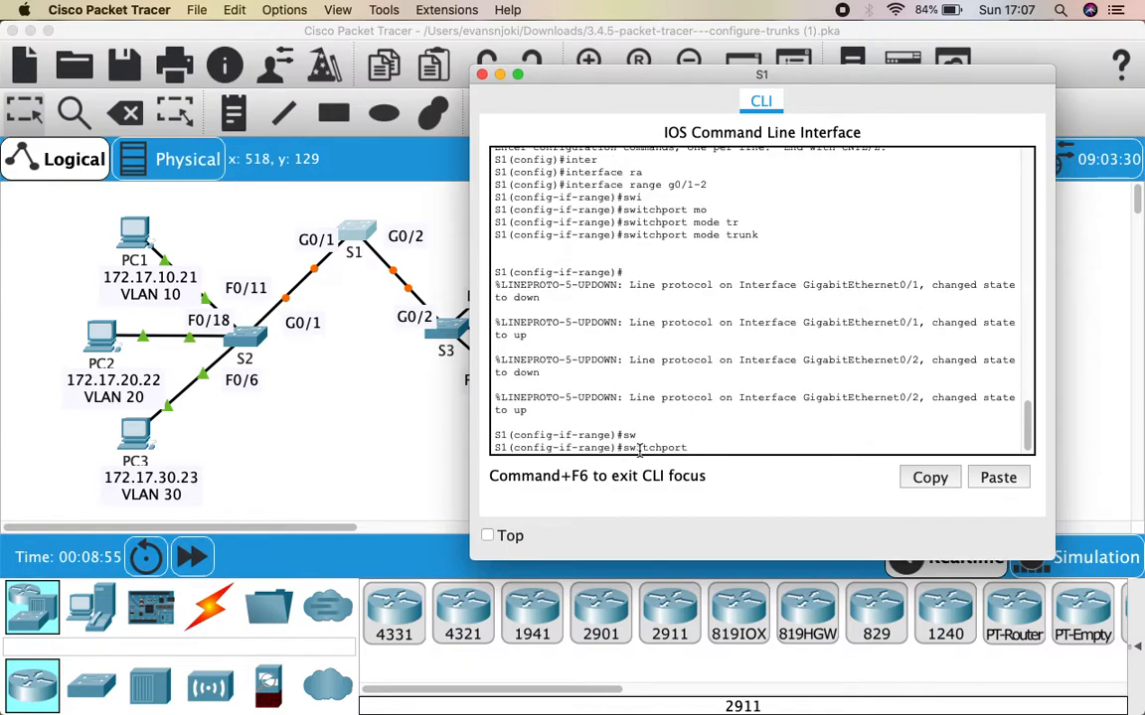
pyautogui.write('tr')
pyautogui.press('Tab')
pyautogui.write('na')
pyautogui.press('Tab')
pyautogui.write('vl')
pyautogui.press('Tab')
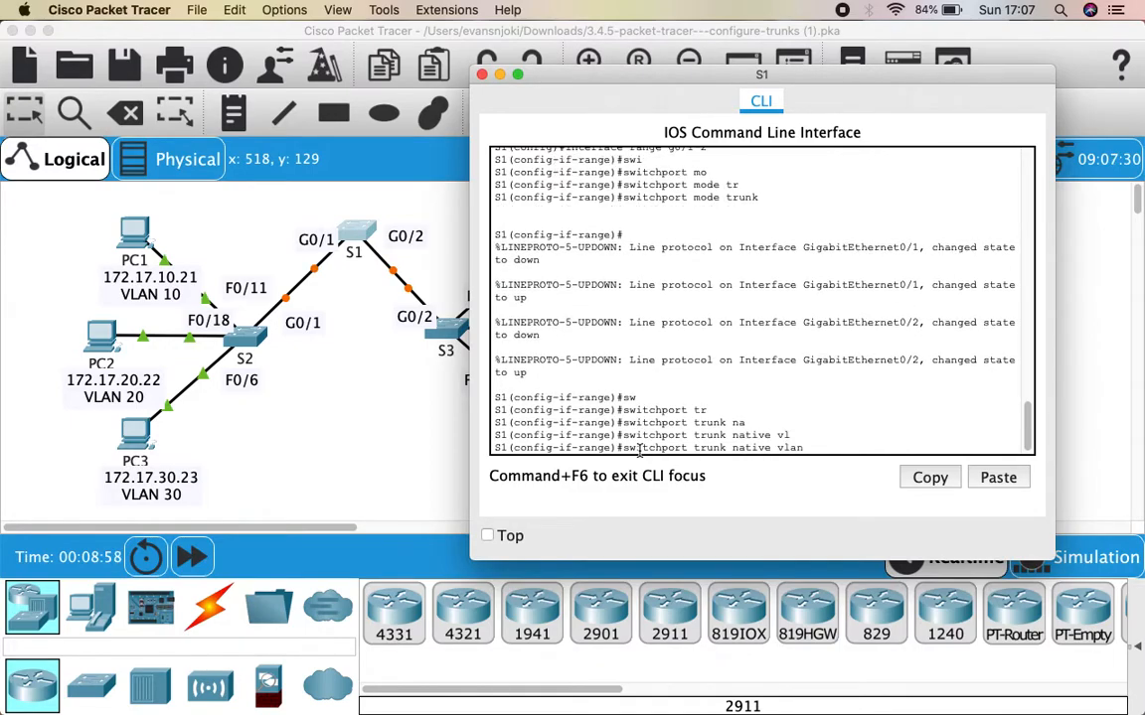
pyautogui.write('99')
pyautogui.press('Return')
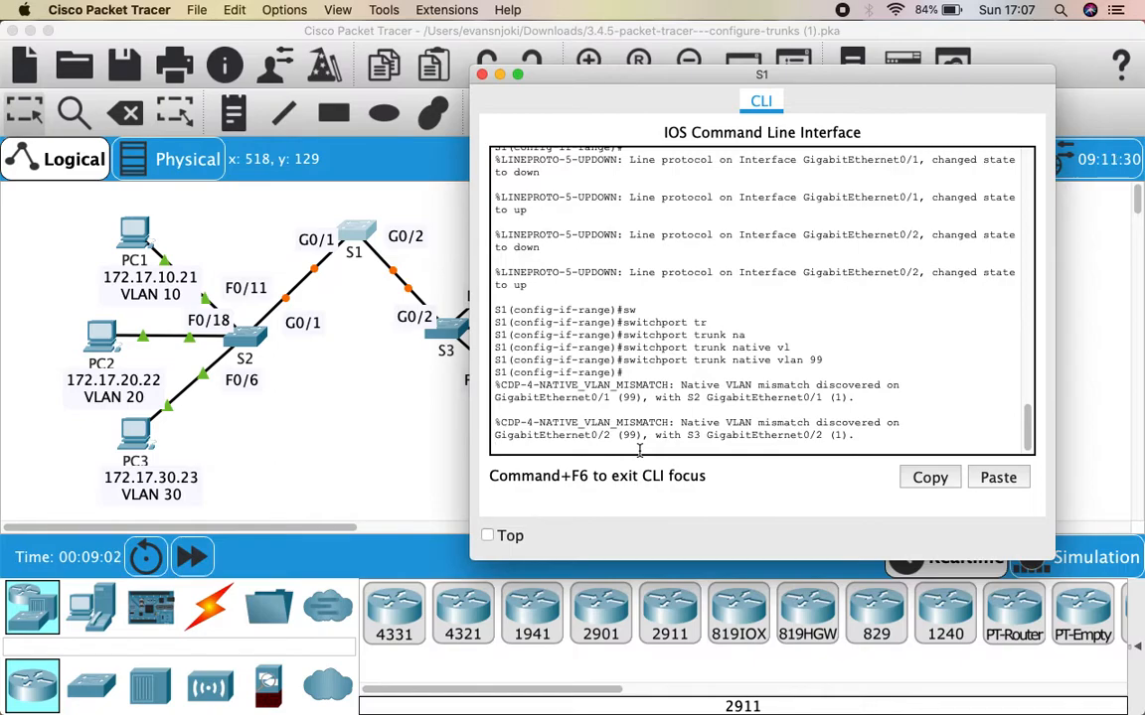
pyautogui.press('Return')
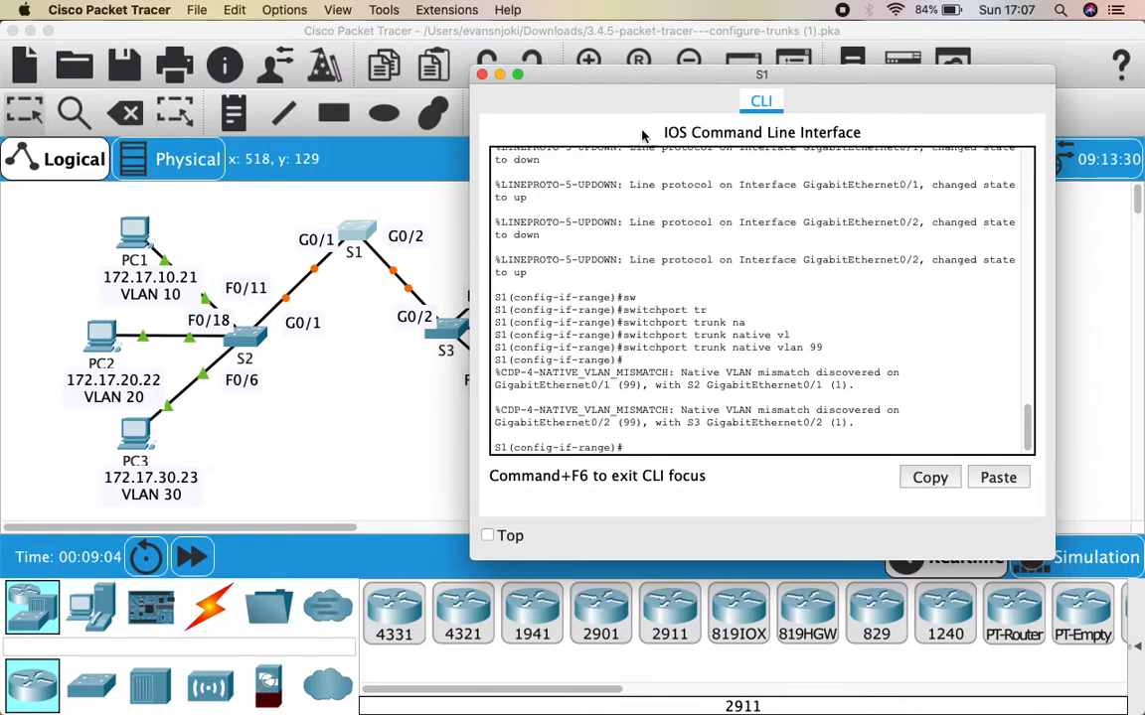
pyautogui.click(481, 75)
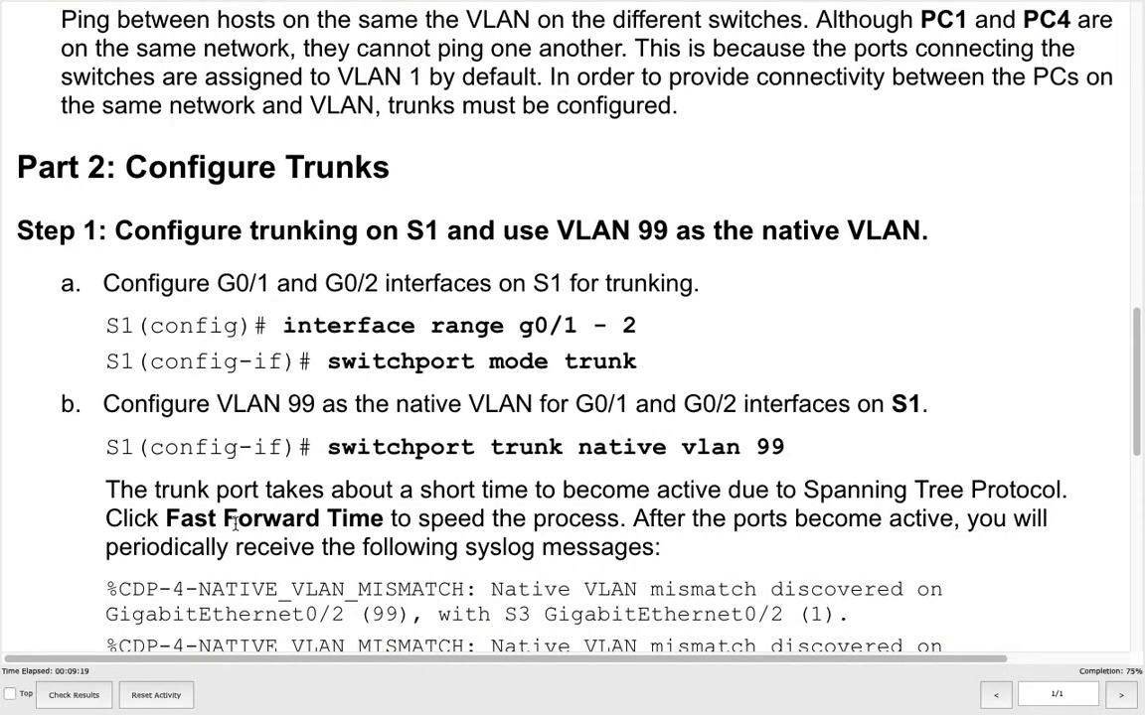
# - Read the rest of Part 2 Step 1 on the native VLAN mismatch and pings between same-VLAN PCs, checking it against the topology
pyautogui.scroll(-1, 512, 526)
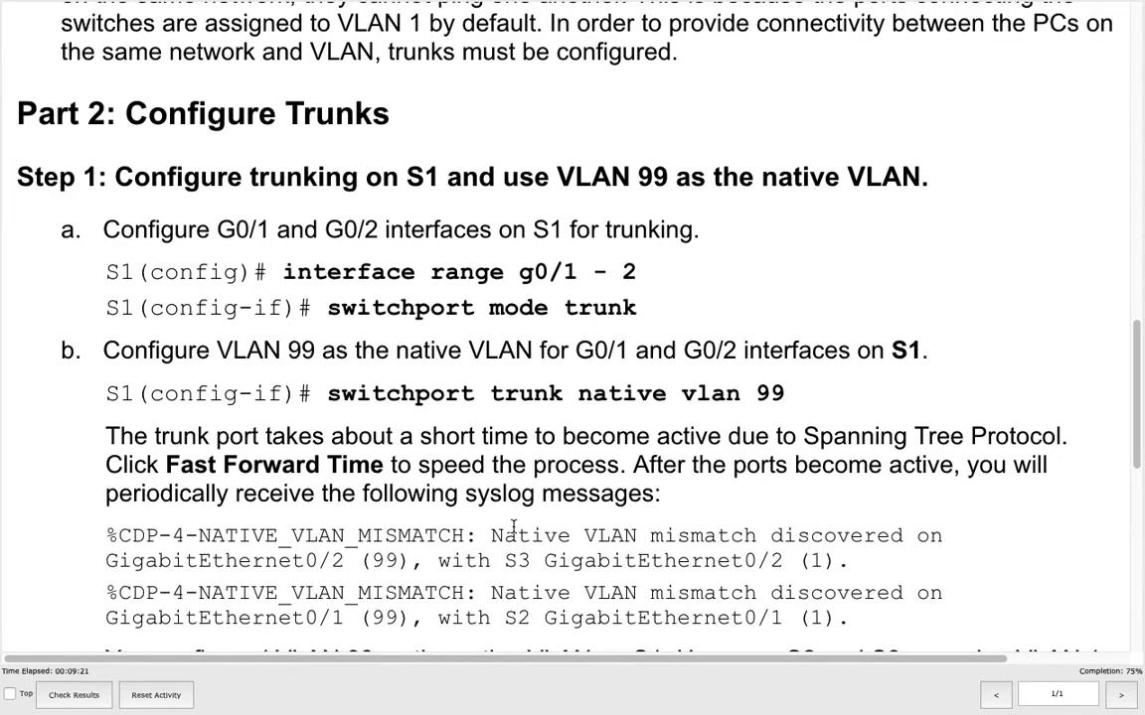
pyautogui.scroll(-3, 512, 527)
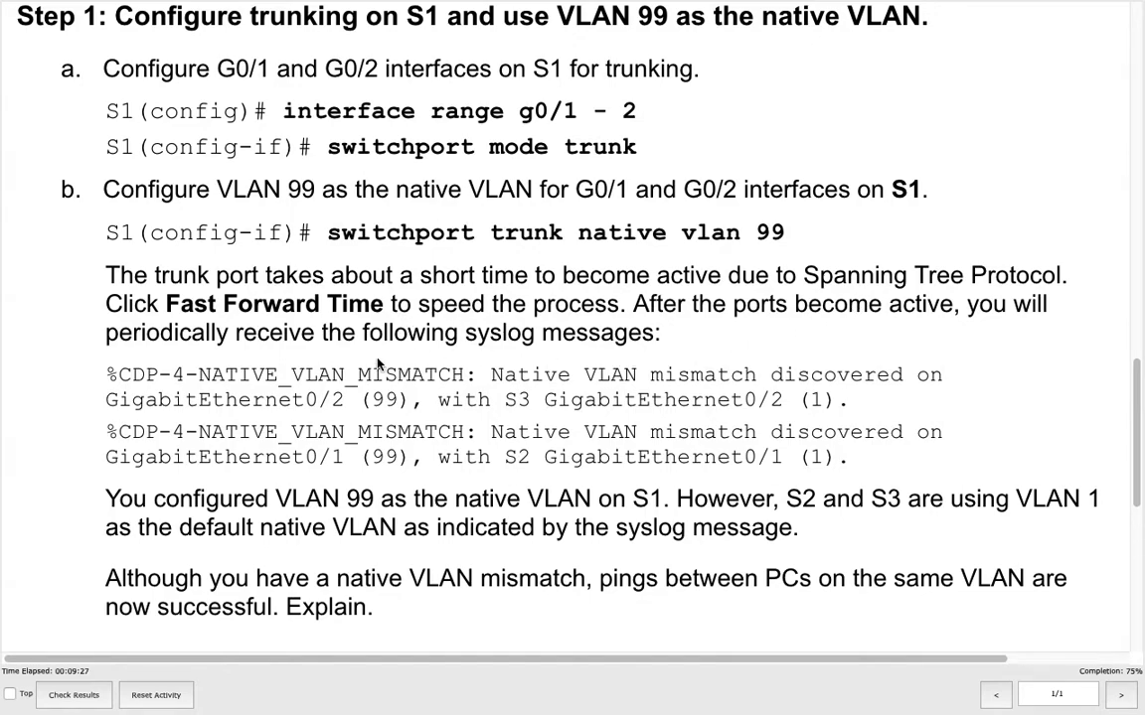
pyautogui.scroll(-1, 378, 361)
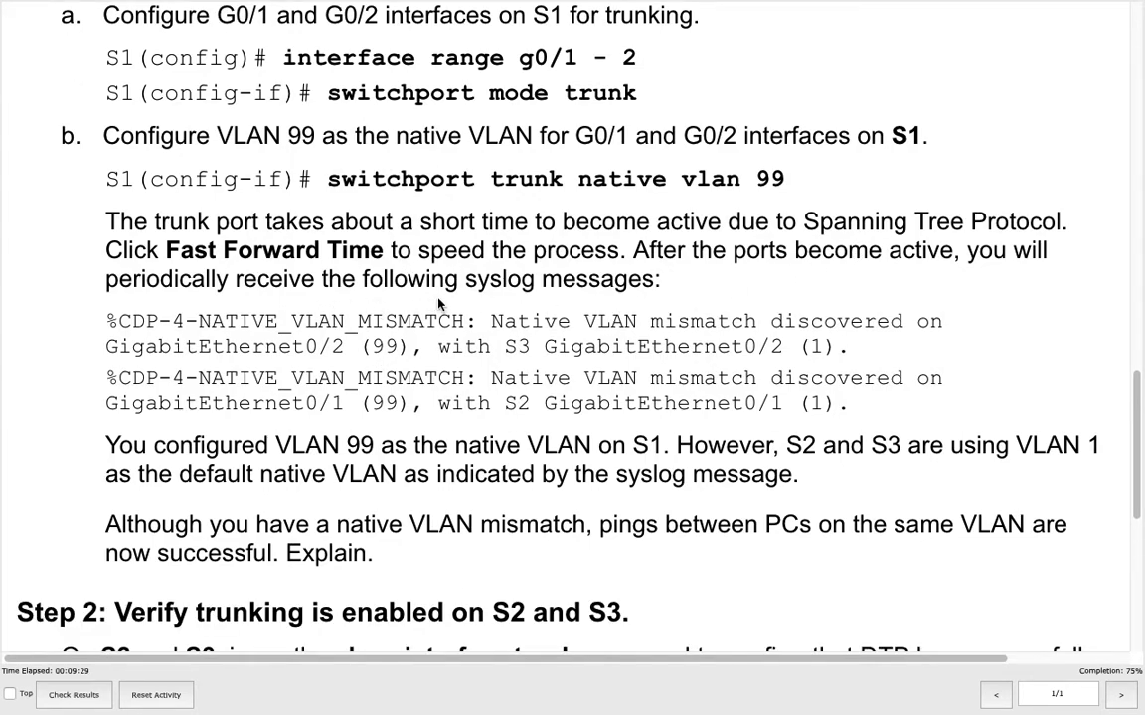
pyautogui.scroll(-1, 492, 298)
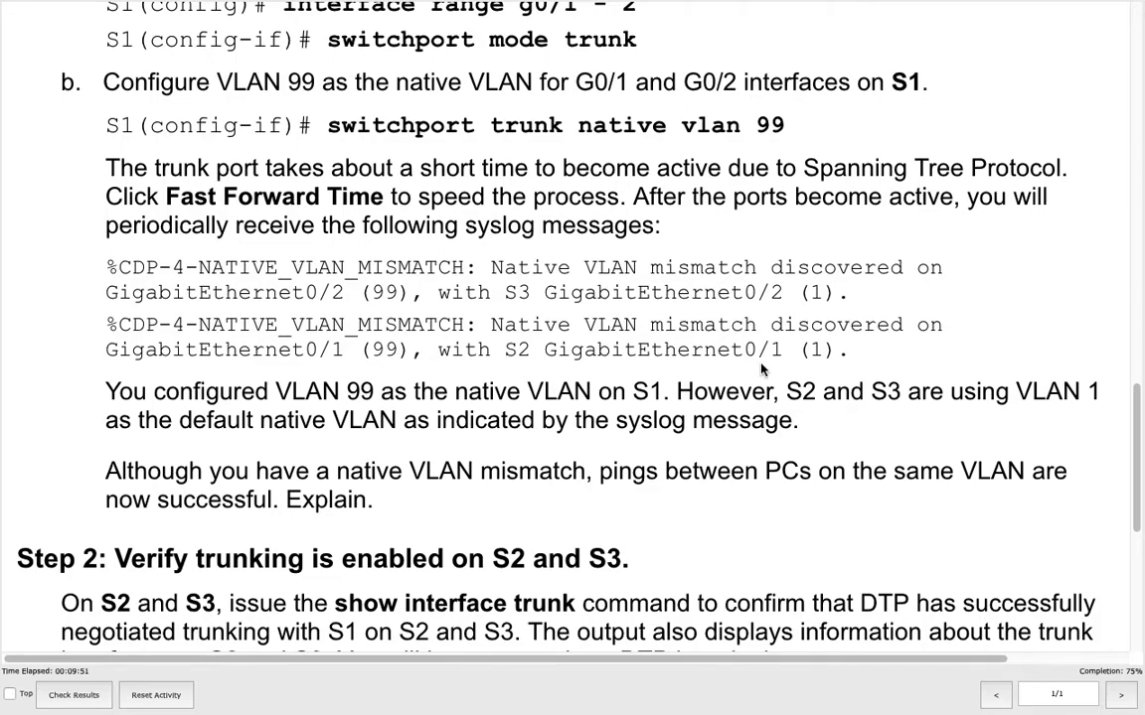
pyautogui.hotkey('ctrl', 'Left')
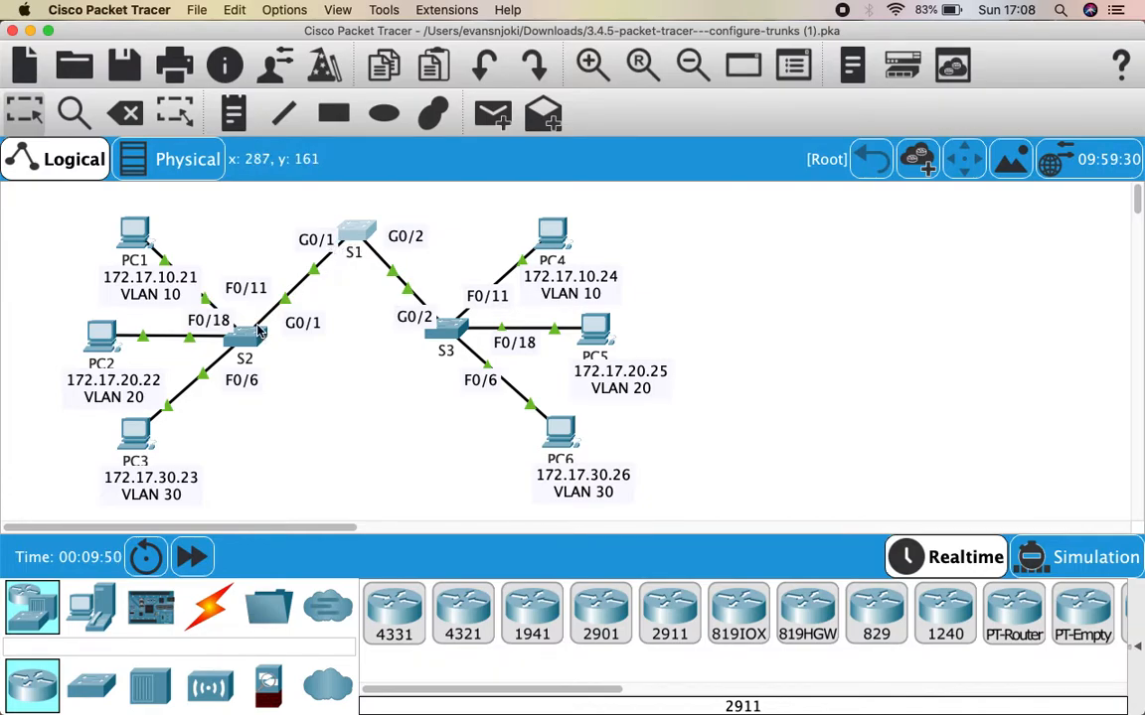
pyautogui.moveTo(258, 331)
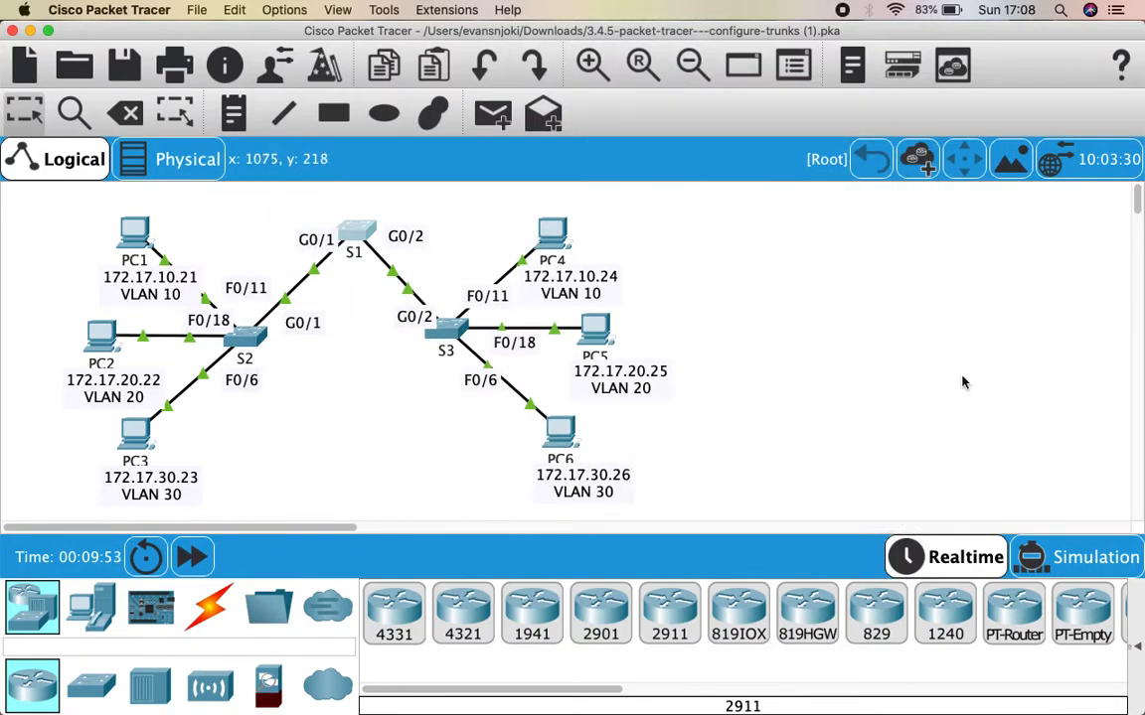
pyautogui.hotkey('ctrl', 'Right')
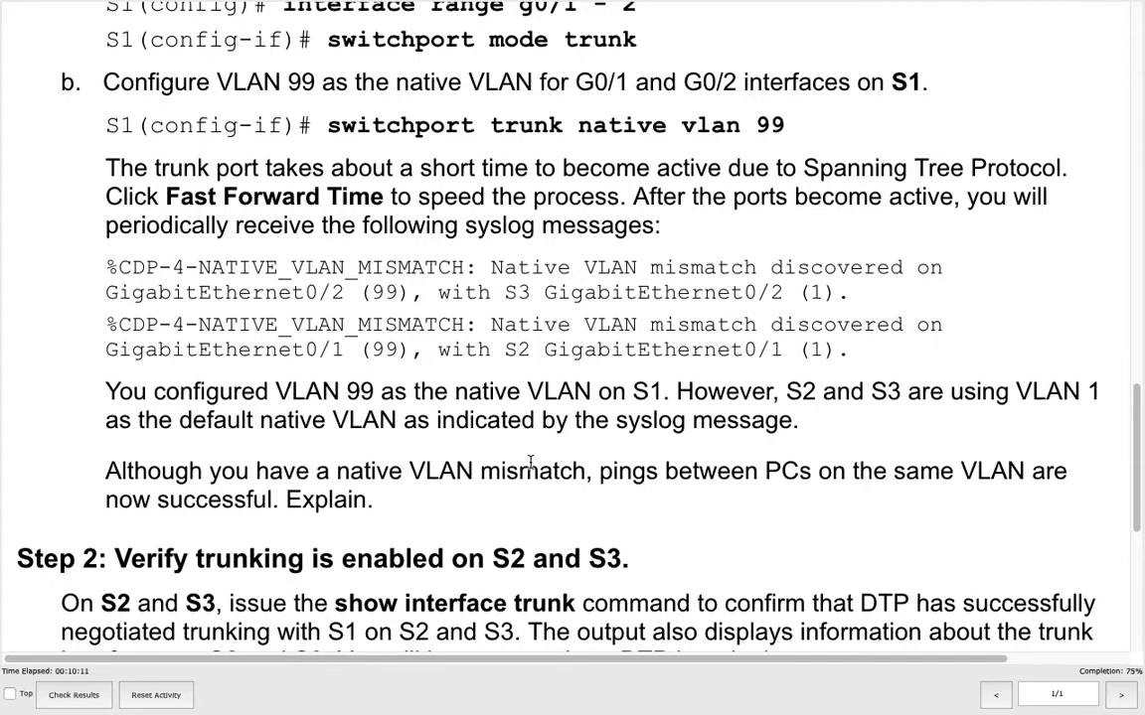
pyautogui.hotkey('ctrl', 'Left')
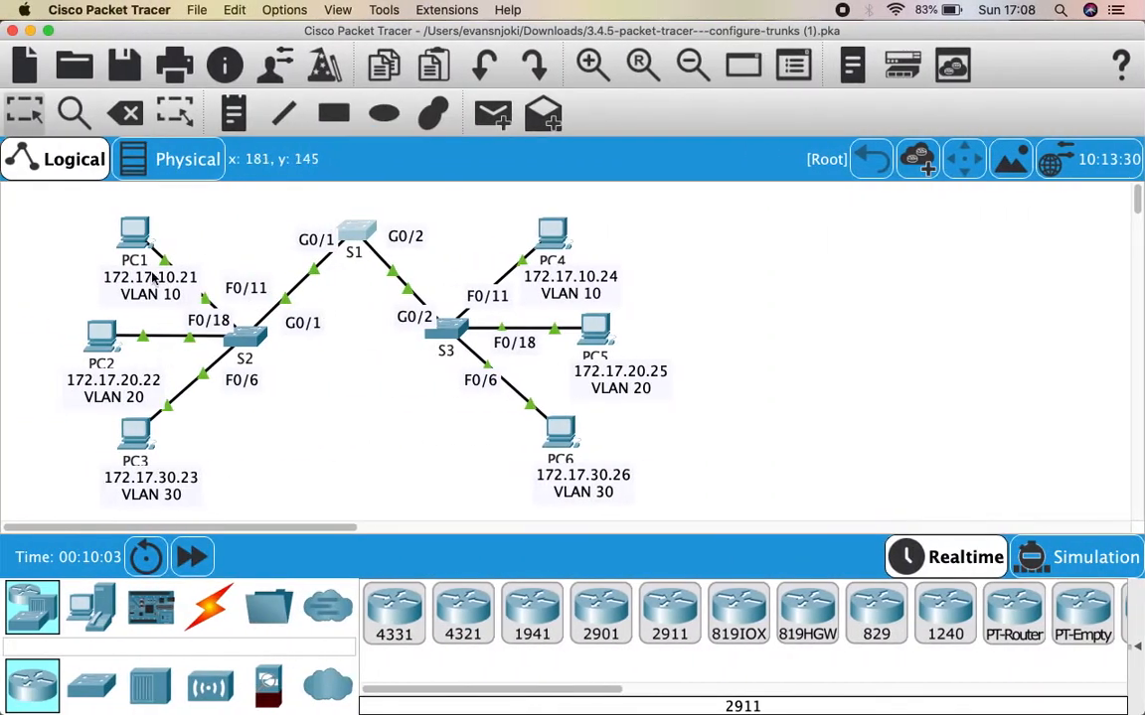
# - Ping 172.17.10.24 again from PC1's Command Prompt and close the PC1 window
pyautogui.click(139, 228)
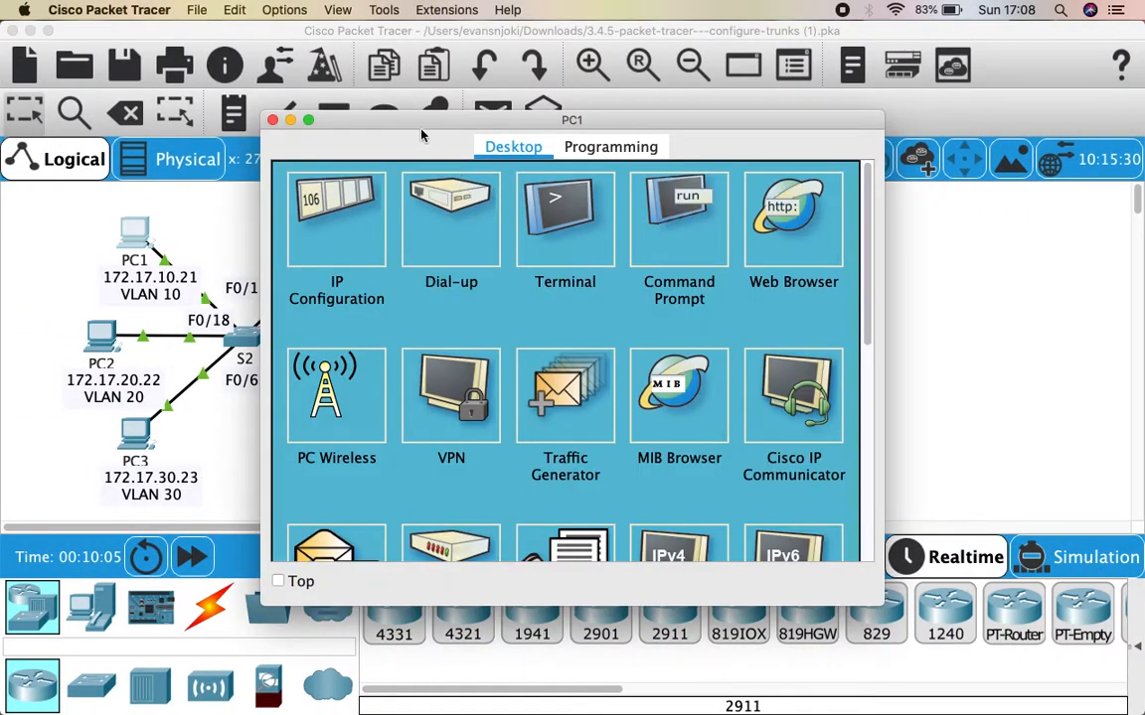
pyautogui.moveTo(424, 127); pyautogui.dragTo(447, 267)
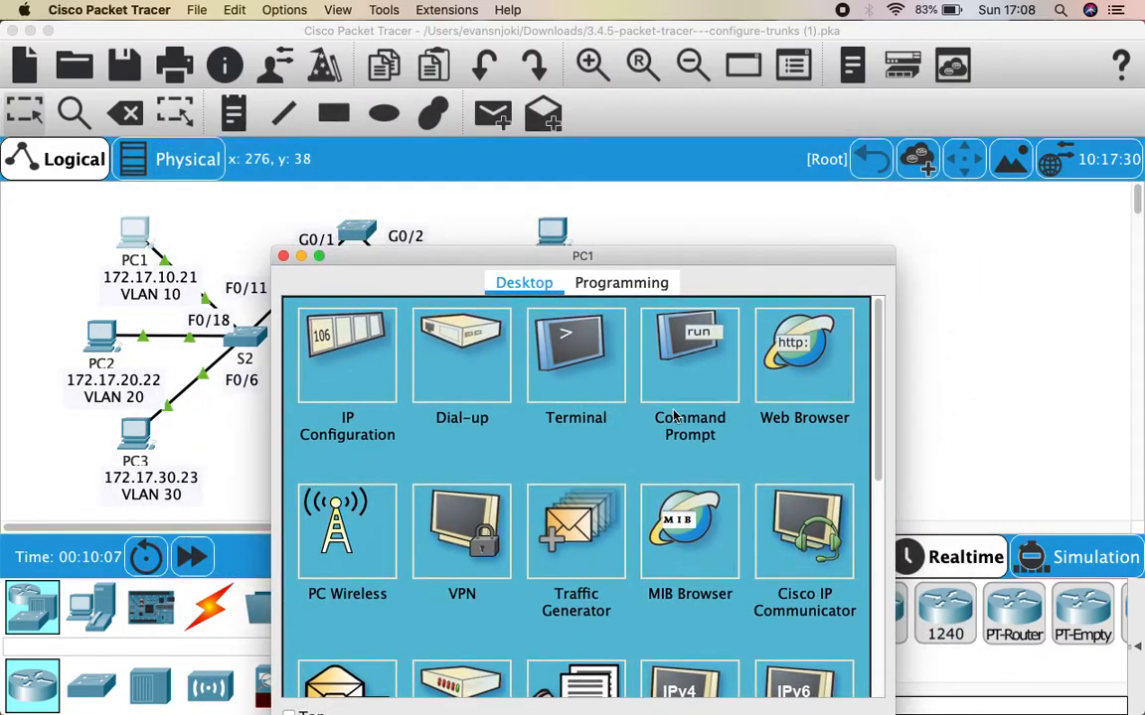
pyautogui.click(674, 415)
pyautogui.press('Up')
pyautogui.press('Return')
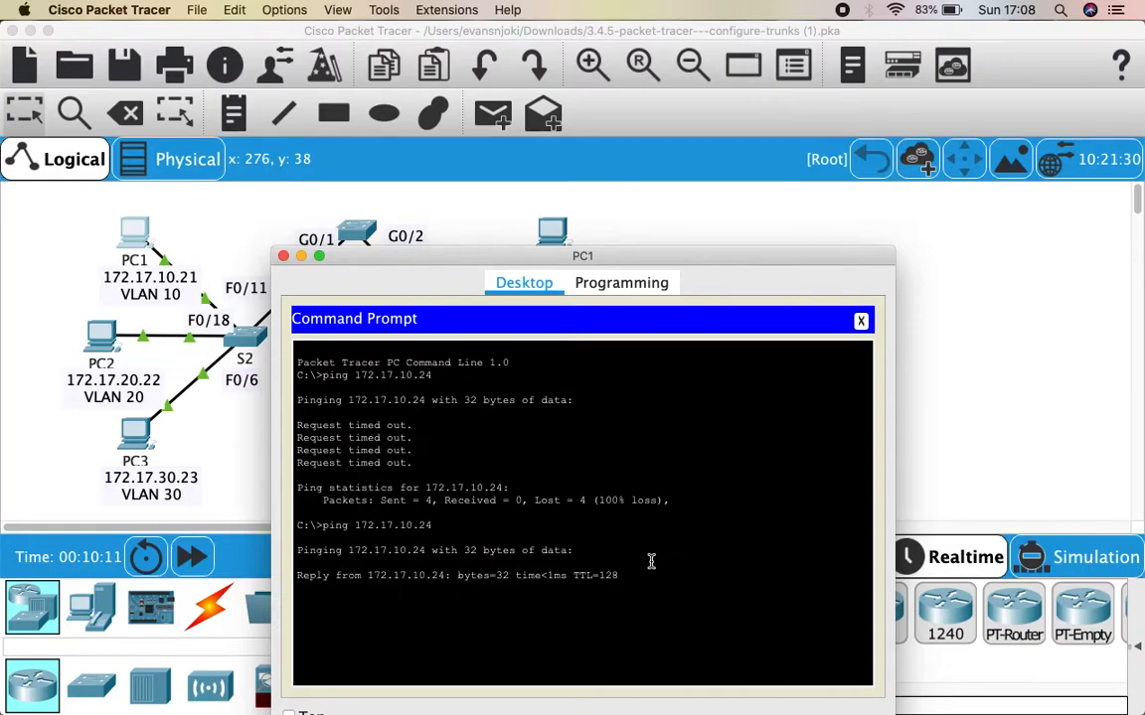
pyautogui.click(284, 257)
# - Read Part 2 Step 2 on verifying trunking on S2 and S3, including the question about active VLANs allowed across the trunk
pyautogui.hotkey('ctrl', 'Right')
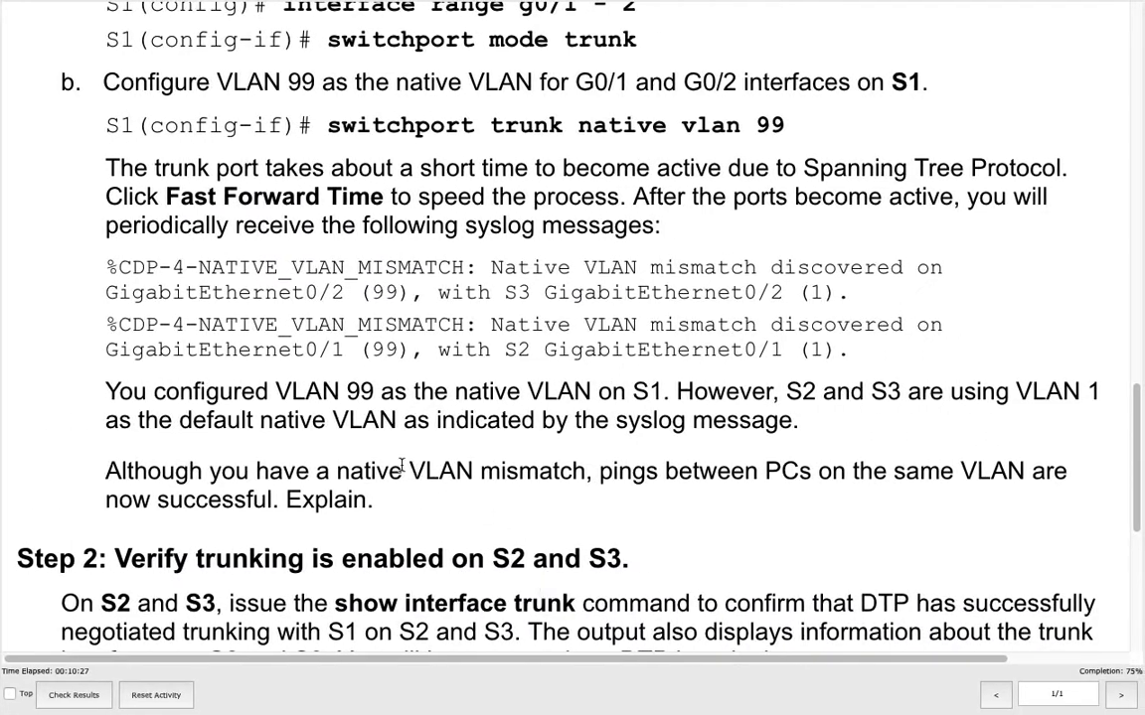
pyautogui.scroll(-2, 281, 537)
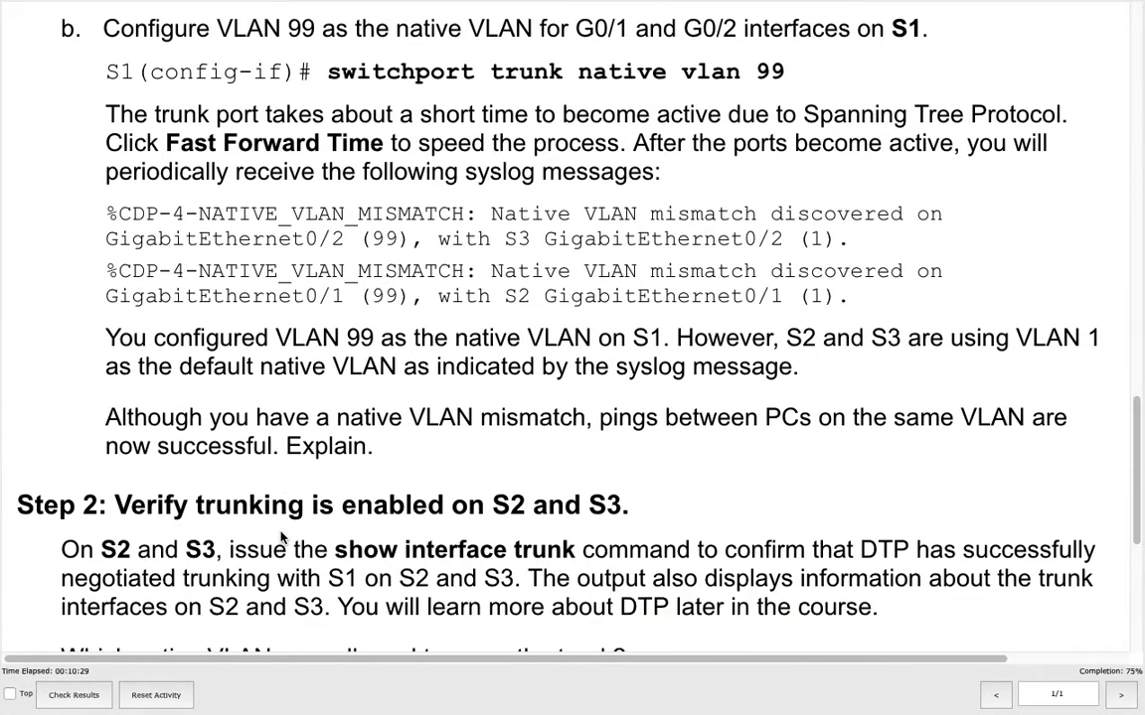
pyautogui.hotkey('ctrl', 'Left')
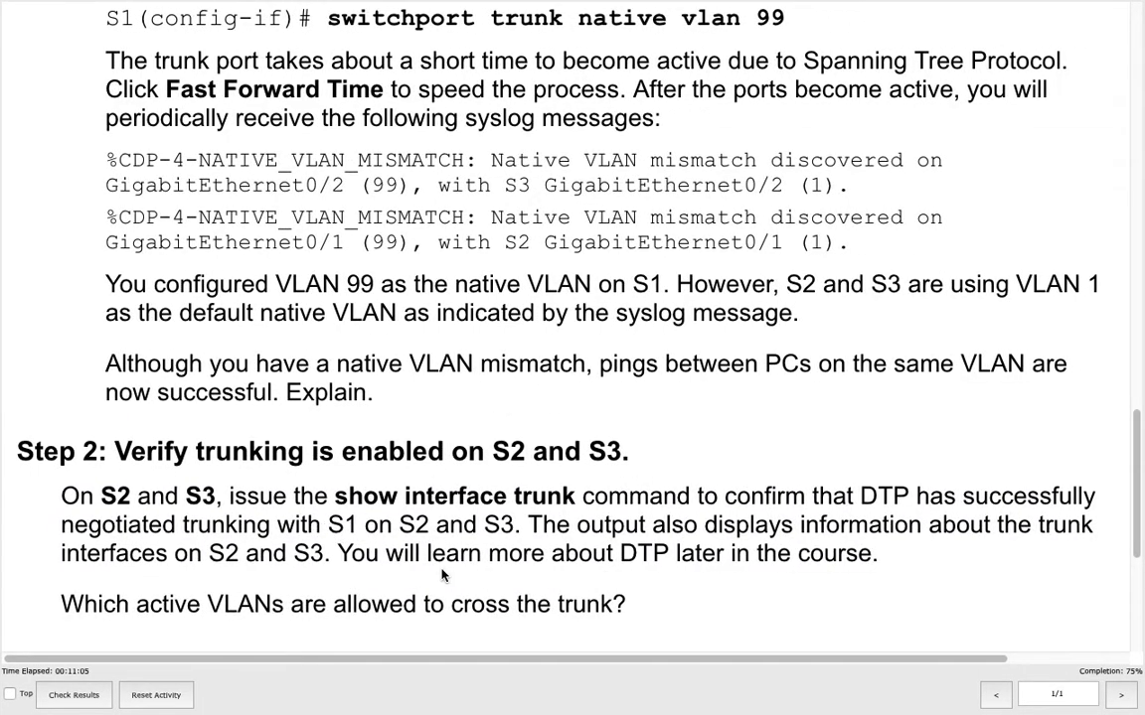
pyautogui.scroll(1, 460, 566)
pyautogui.scroll(-5, 457, 567)
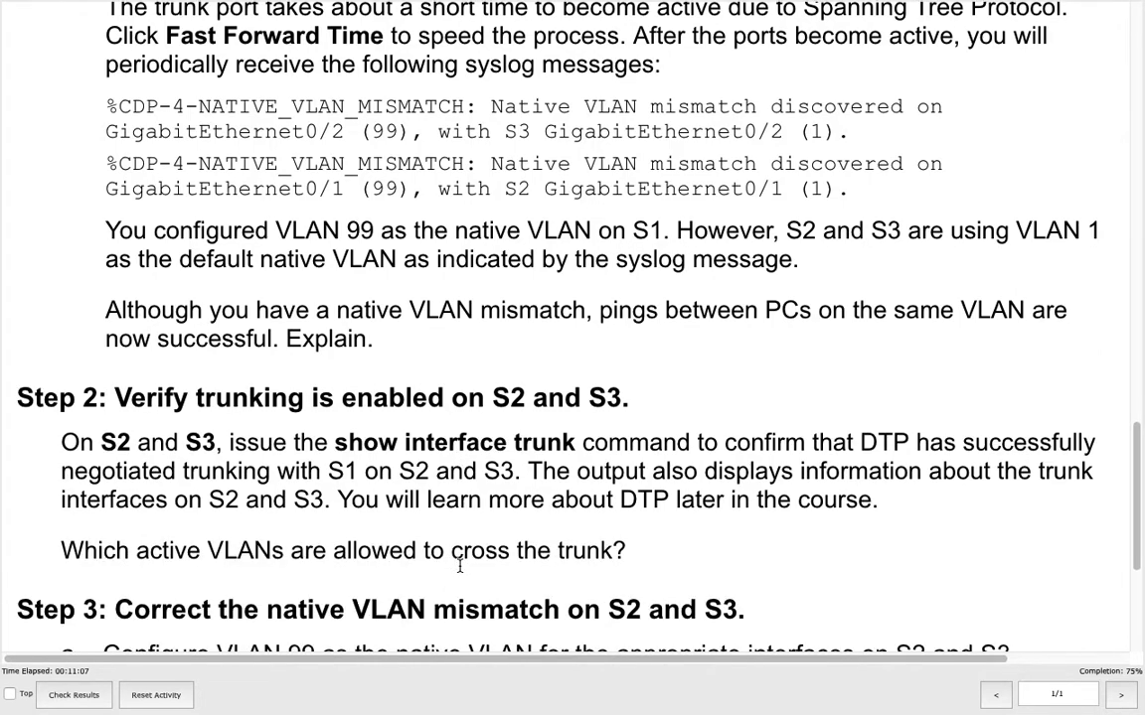
pyautogui.scroll(-1, 437, 564)
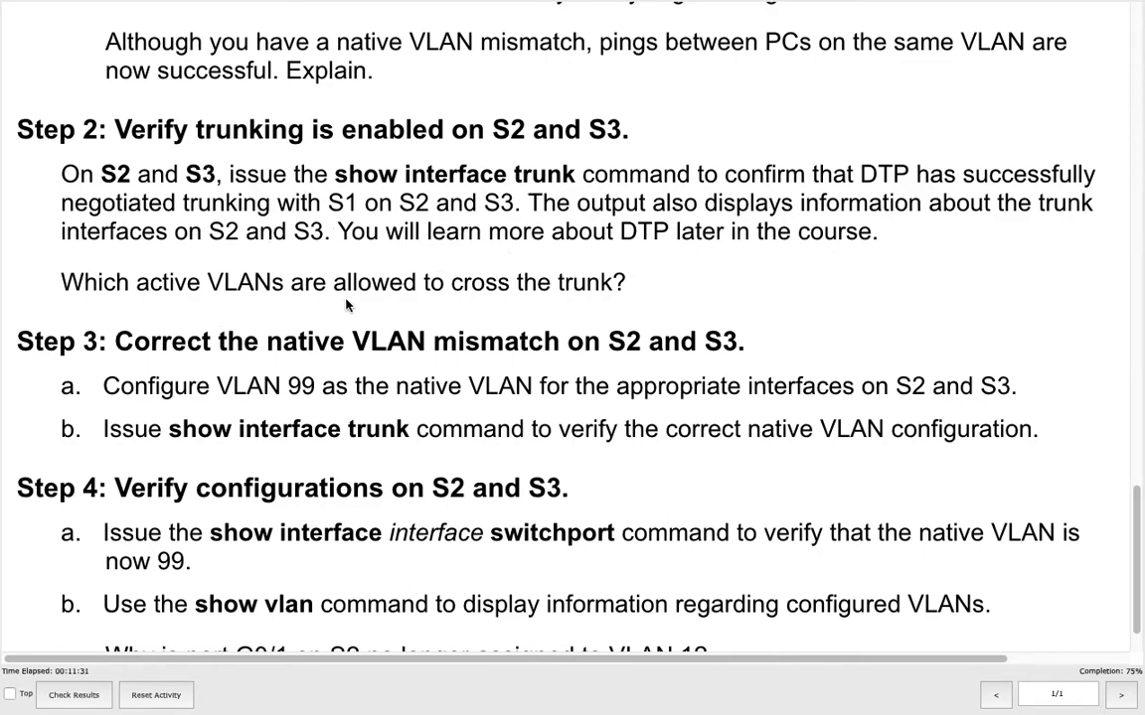
# - Run show interfaces trunk in S2's command line from privileged EXEC mode
pyautogui.hotkey('ctrl', 'Left')
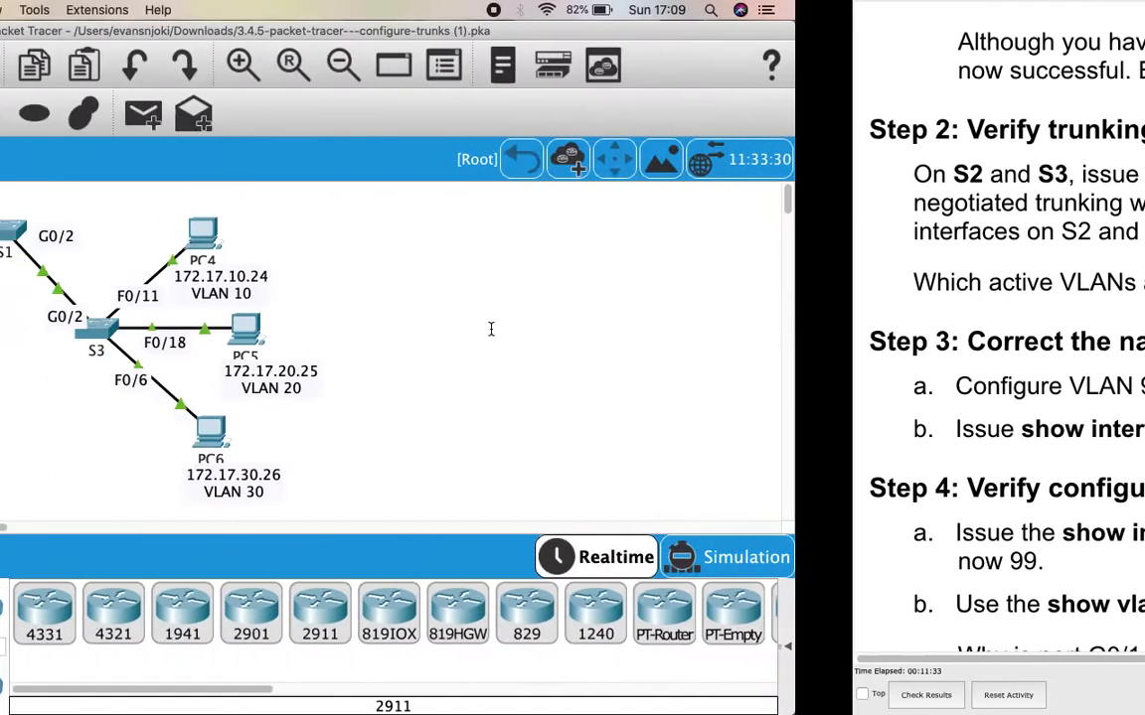
pyautogui.click(253, 341)
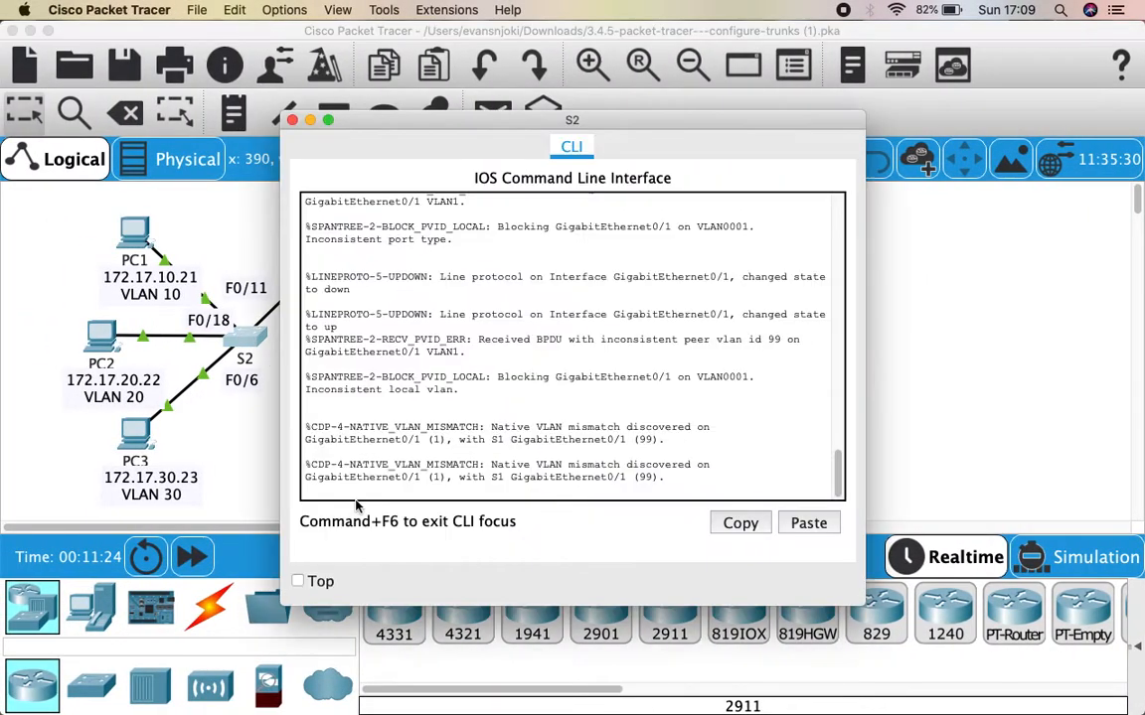
pyautogui.press('Return')
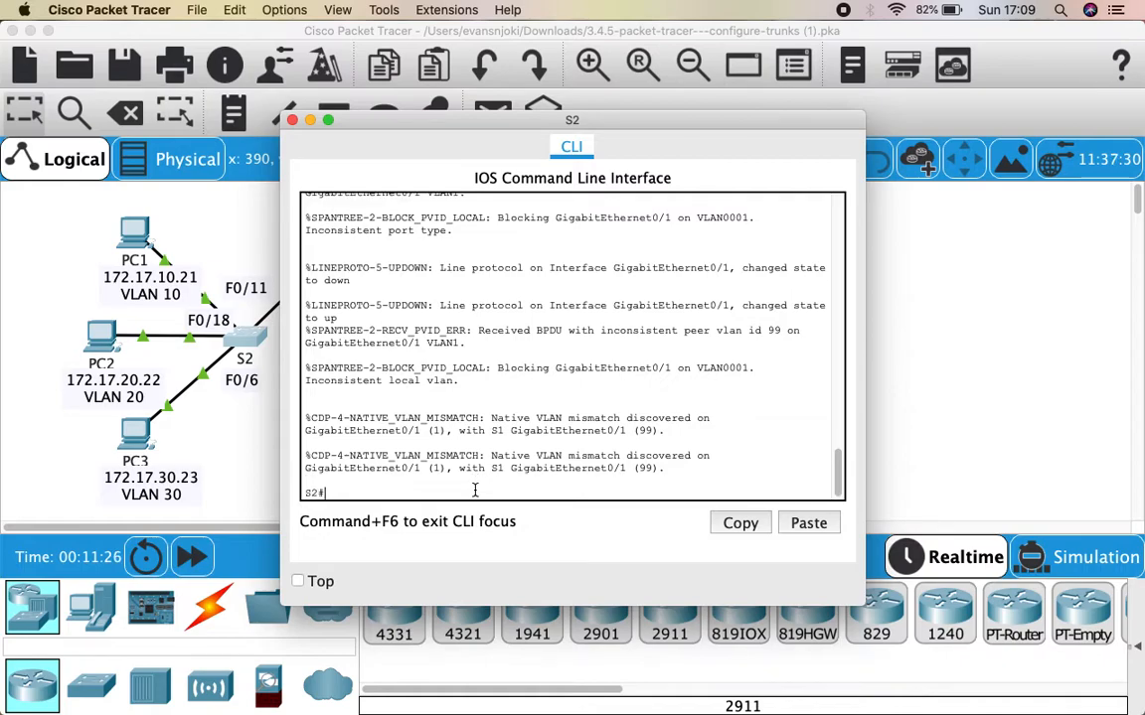
pyautogui.write('show vl')
pyautogui.press('Tab')
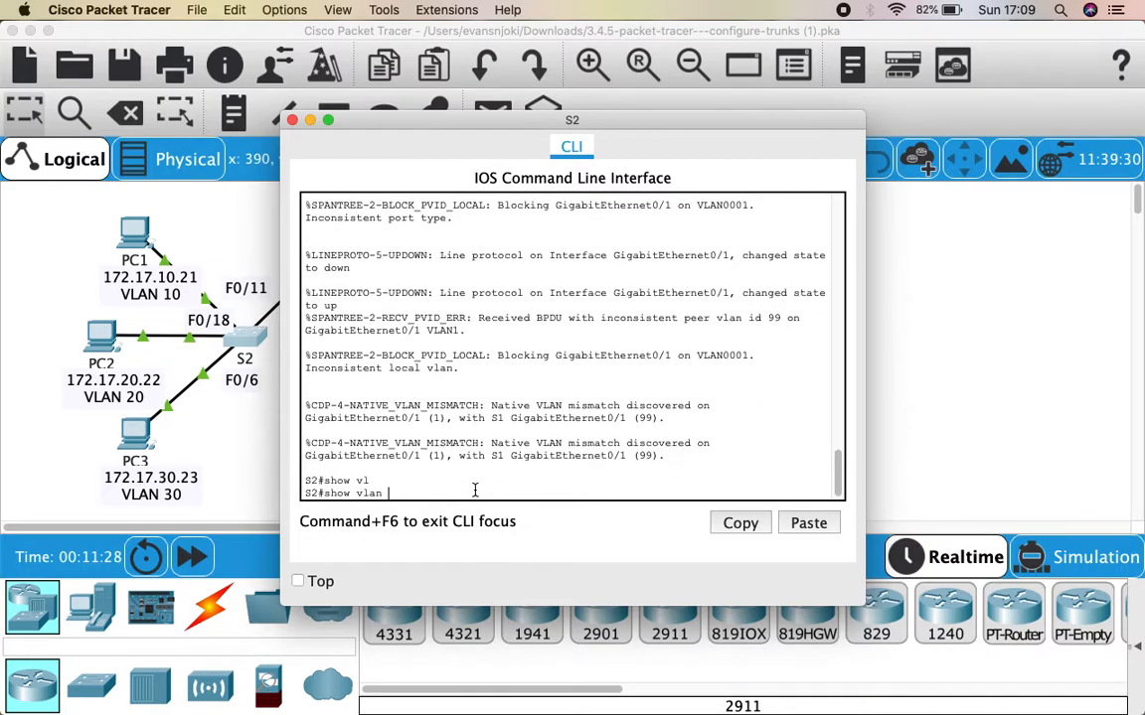
pyautogui.press('BackSpace')
pyautogui.press('BackSpace')
pyautogui.press('BackSpace')
pyautogui.press('BackSpace')
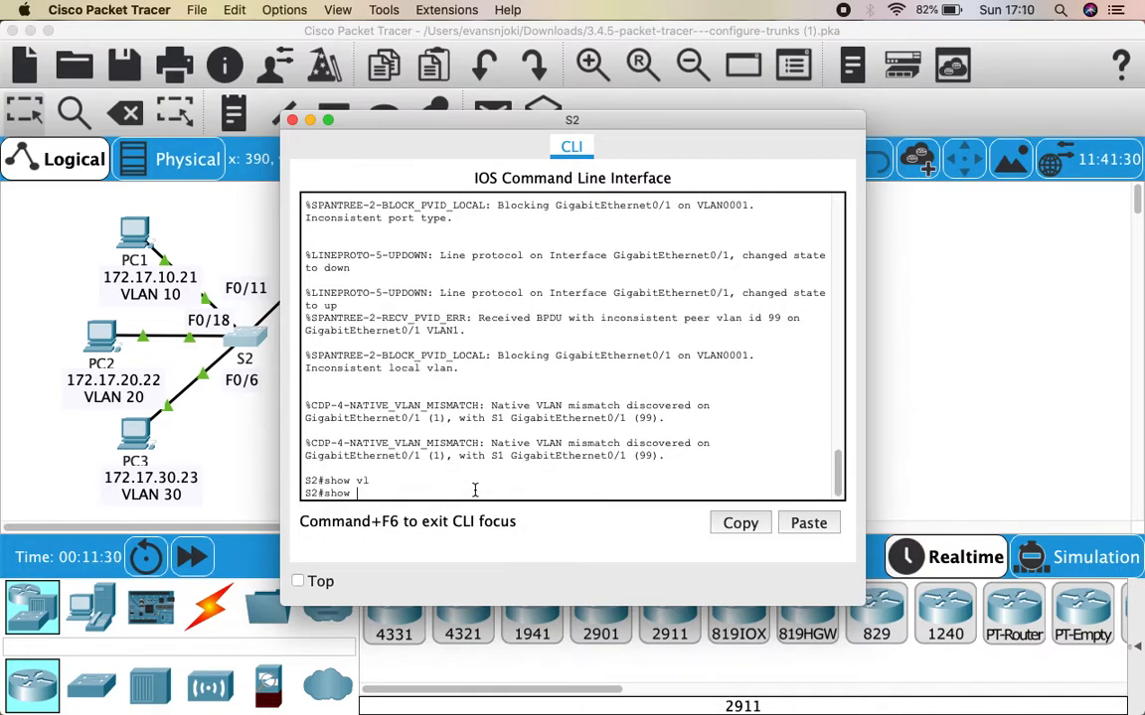
pyautogui.write('inter')
pyautogui.press('Tab')
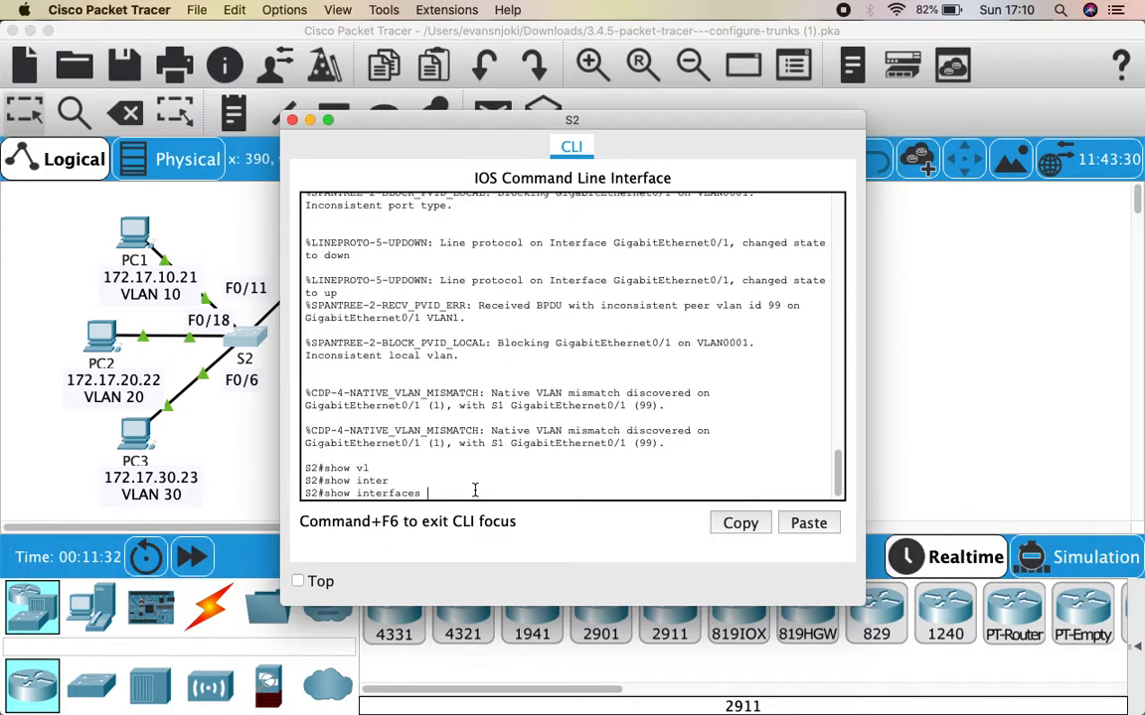
pyautogui.write('tr')
pyautogui.press('Tab')
pyautogui.press('Return')
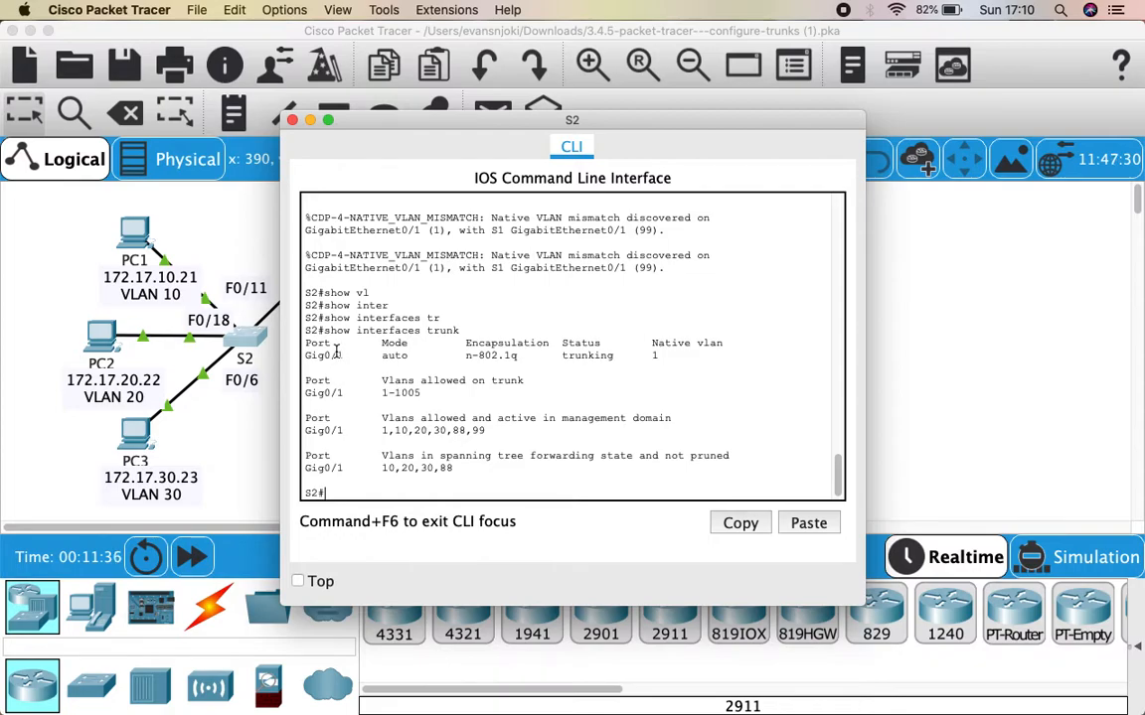
# - Check the G0/1 trunking status and the allowed active VLANs in S2's trunk output, and close the S2 window
pyautogui.moveTo(354, 129); pyautogui.dragTo(354, 127)
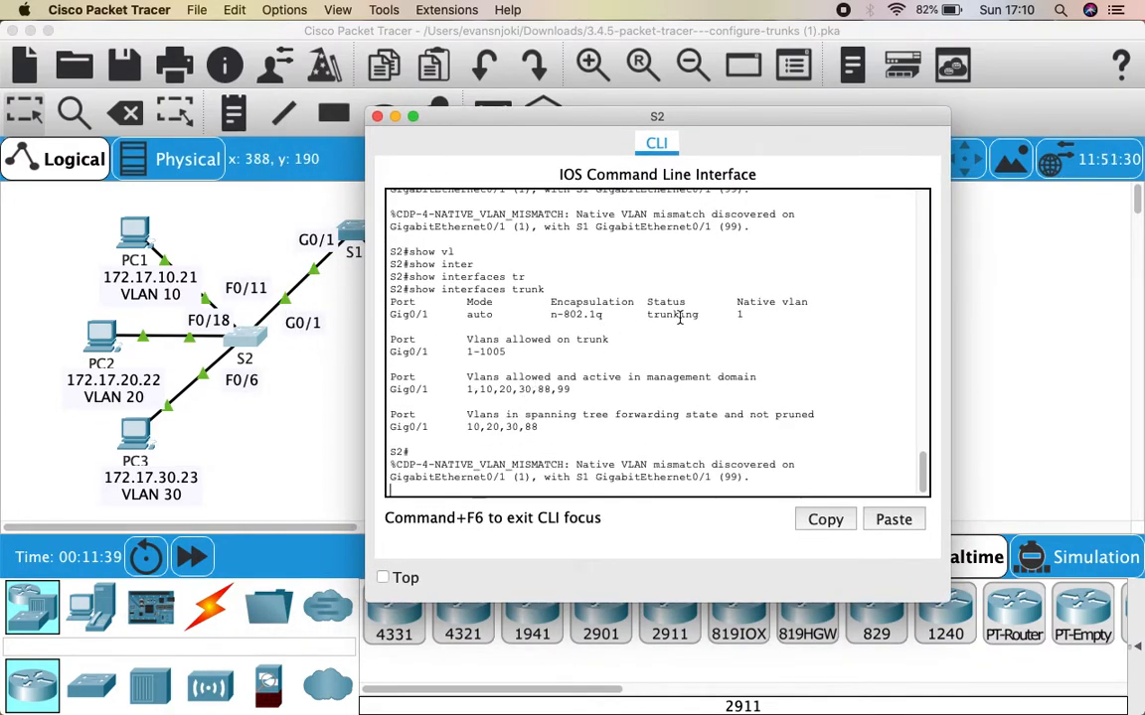
pyautogui.moveTo(646, 315); pyautogui.dragTo(696, 320)
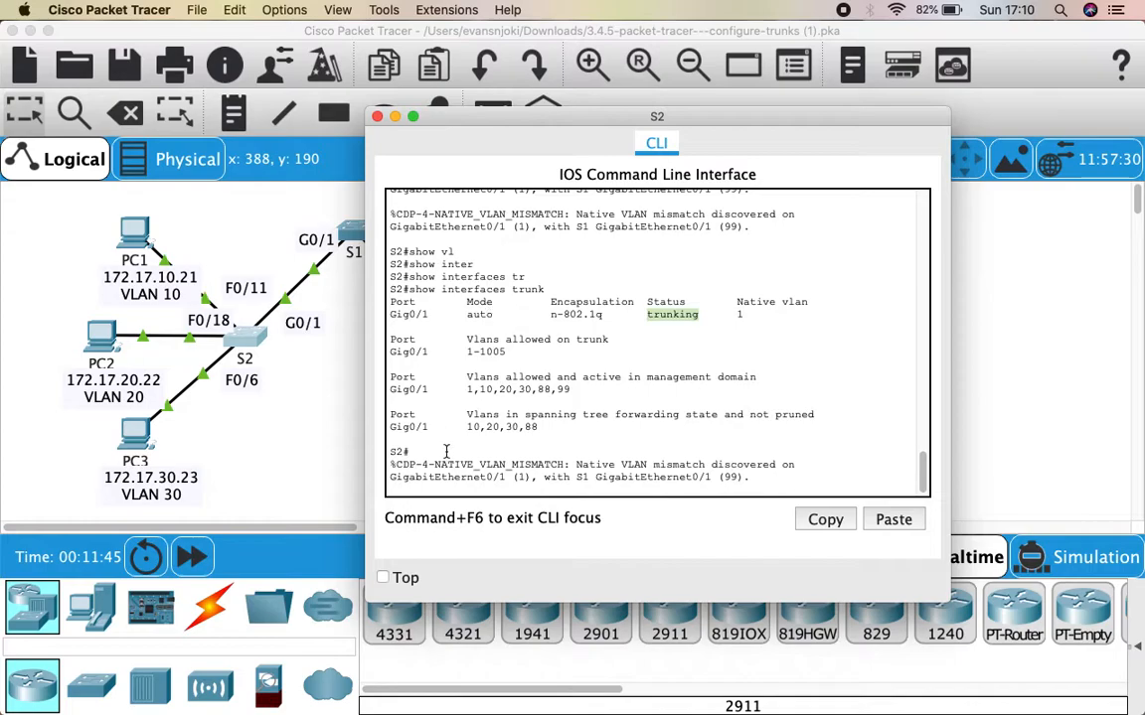
pyautogui.moveTo(467, 391); pyautogui.dragTo(579, 390)
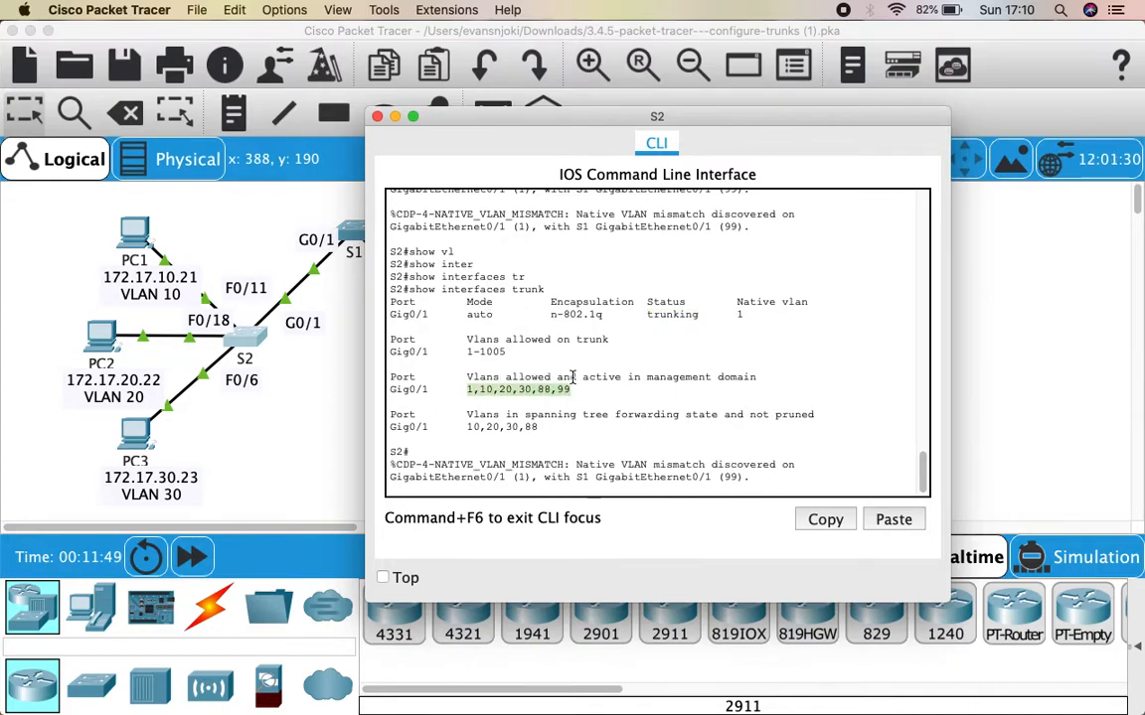
pyautogui.click(376, 117)
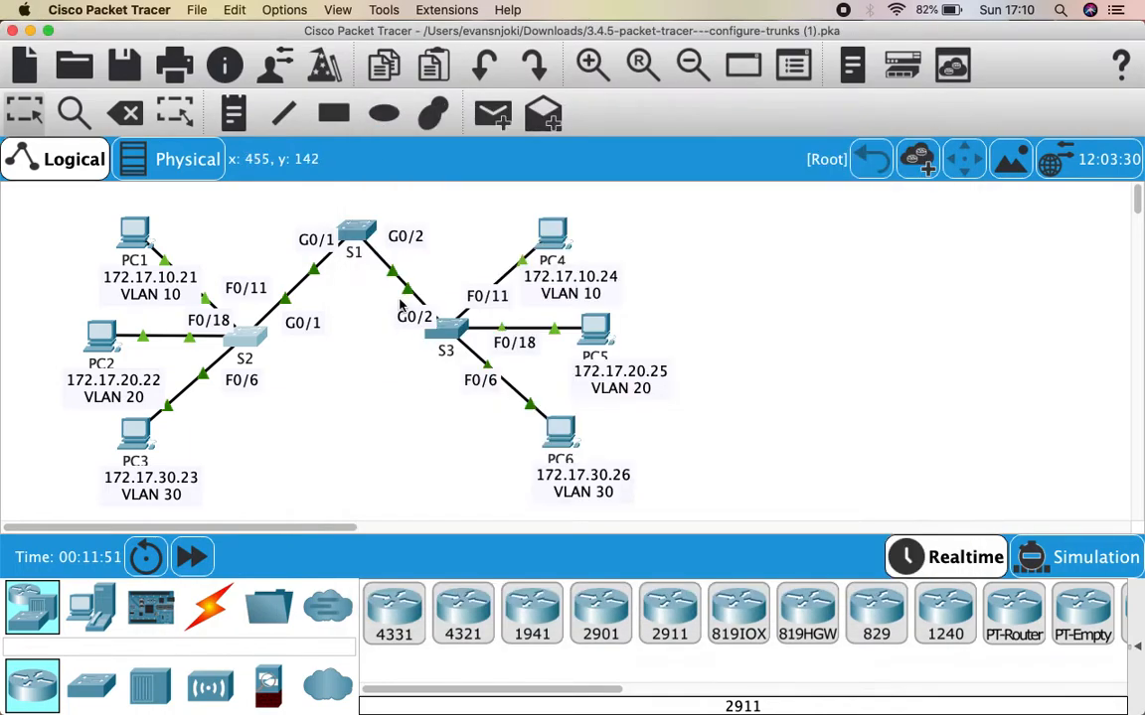
# - Run show interfaces trunk in S3's command line
pyautogui.click(449, 328)
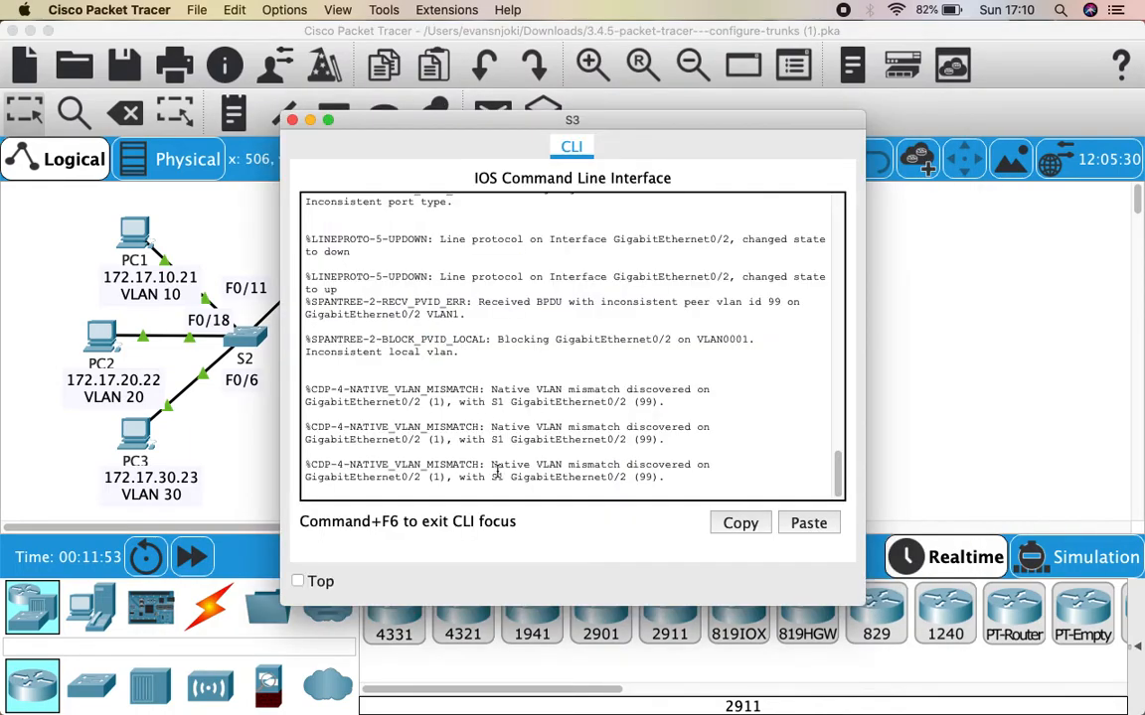
pyautogui.press('Return')
pyautogui.write('sho')
pyautogui.press('Tab')
pyautogui.write('int')
pyautogui.press('Tab')
pyautogui.write('tr')
pyautogui.press('Tab')
pyautogui.press('Return')
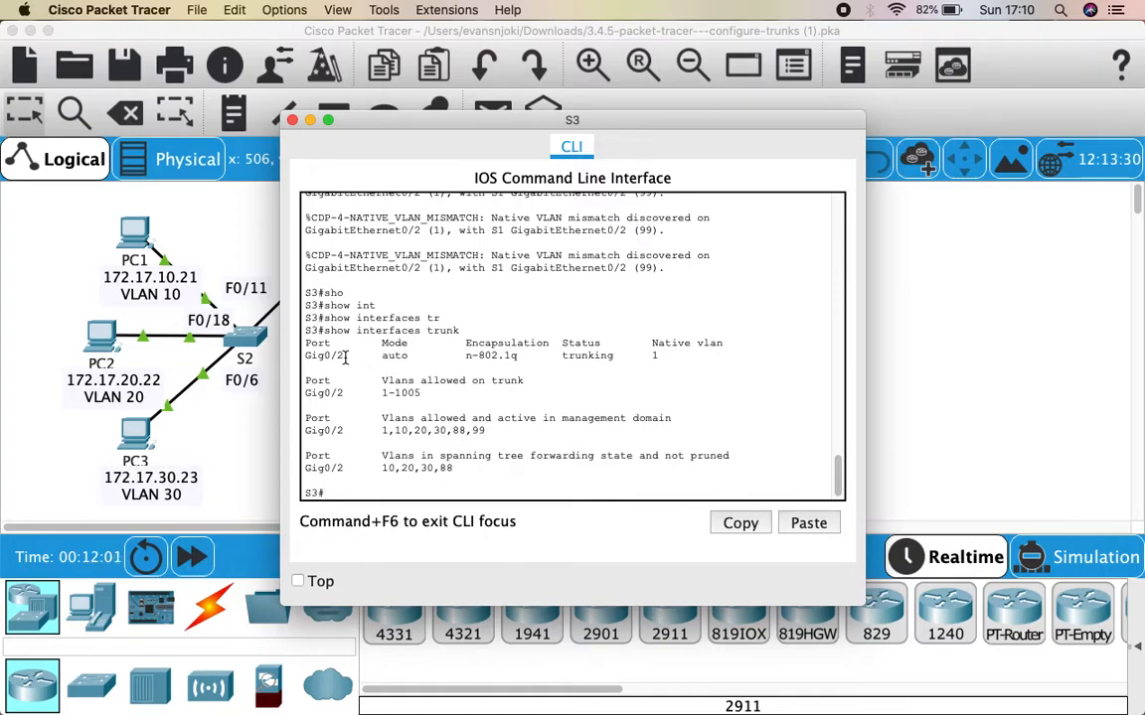
# - Check the G0/2 trunking status and the allowed active VLANs in S3's trunk output, and close the S3 window
pyautogui.moveTo(373, 128); pyautogui.dragTo(601, 138)
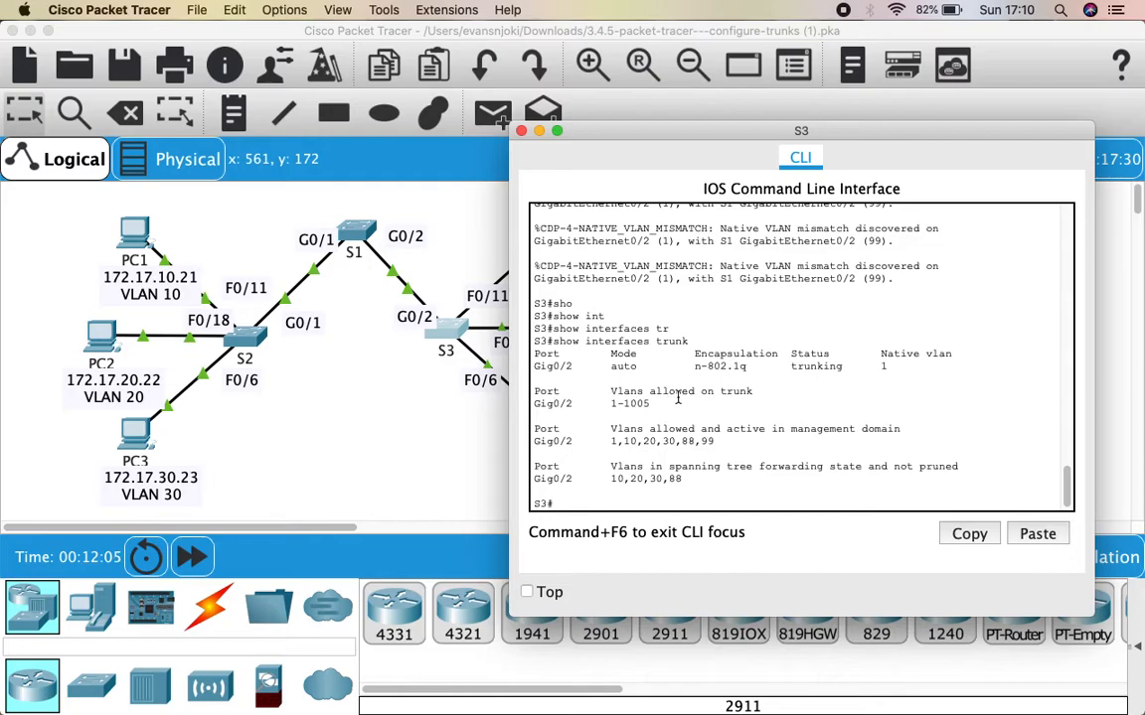
pyautogui.doubleClick(813, 366)
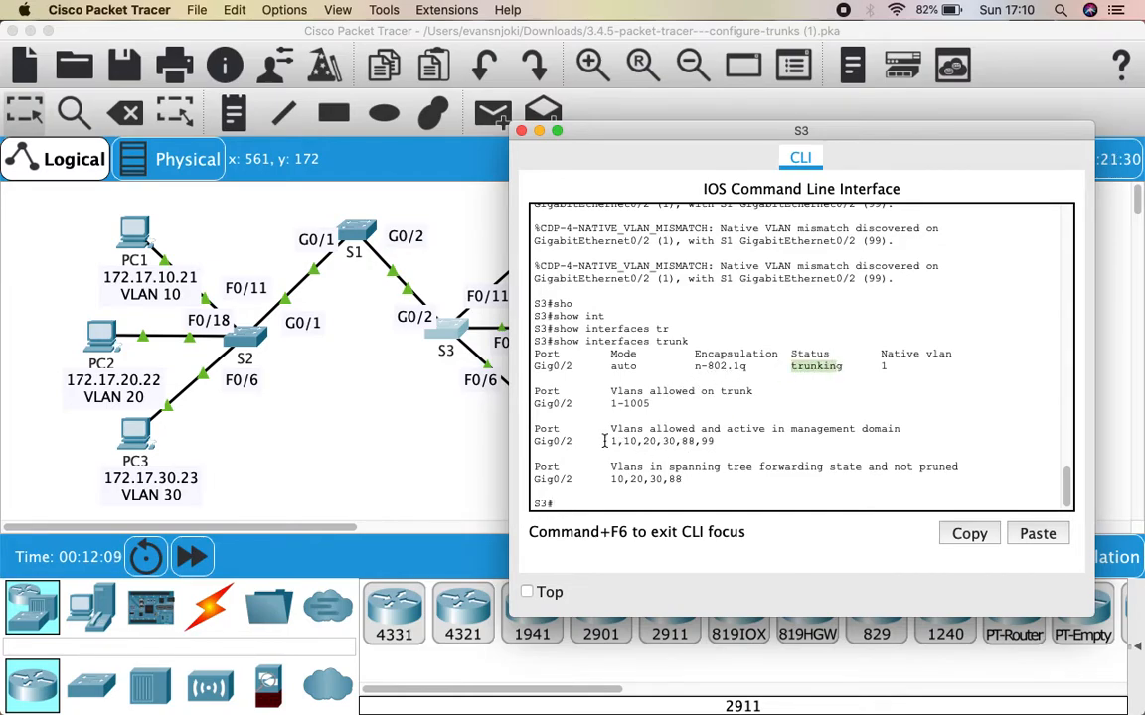
pyautogui.moveTo(659, 438); pyautogui.dragTo(610, 441)
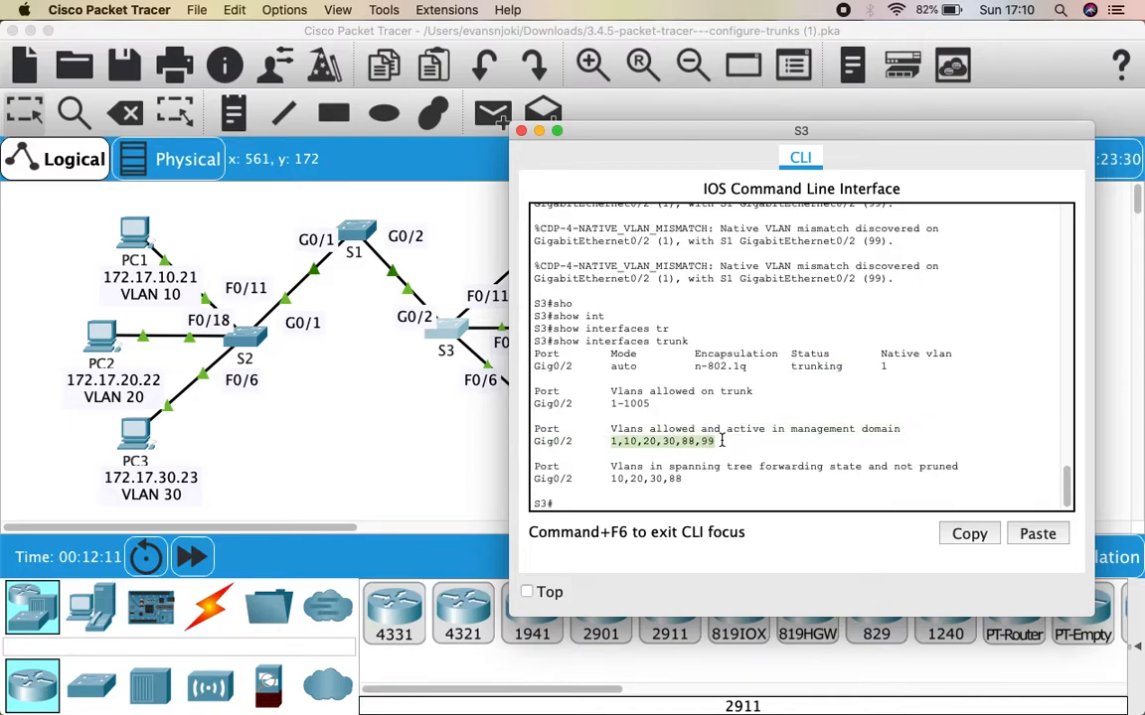
pyautogui.click(521, 131)
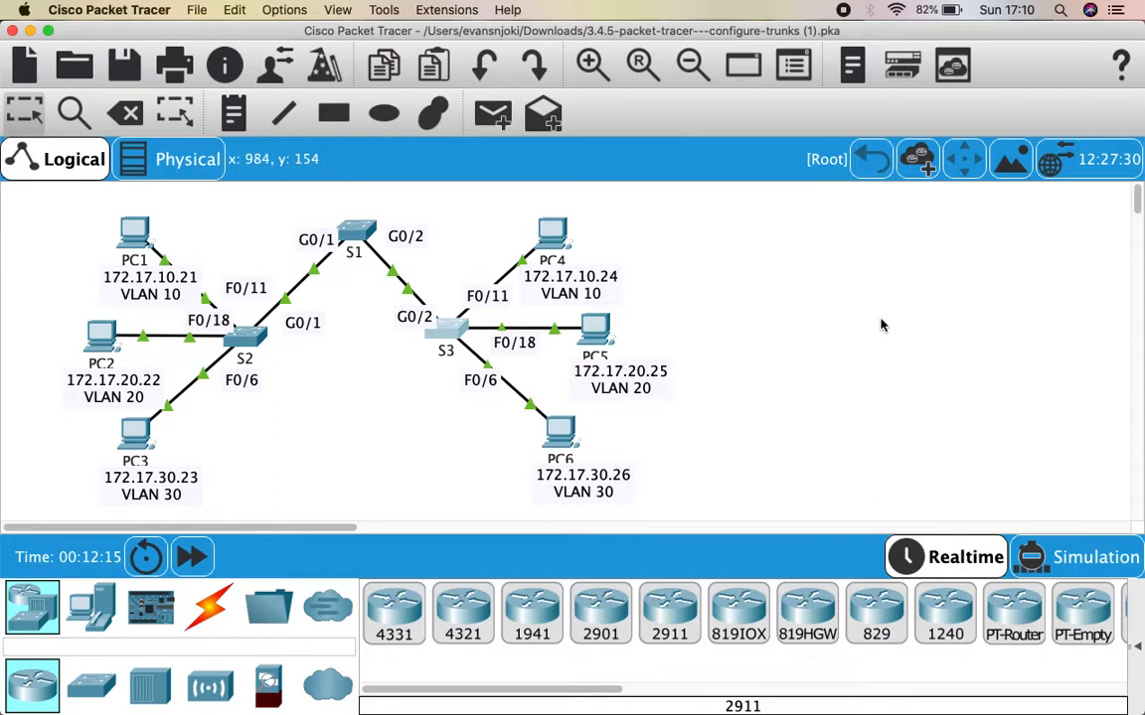
# - Review the Part 2 Step 3 instructions and enter interface configuration mode for g0/1 on S2
pyautogui.hotkey('ctrl', 'Right')
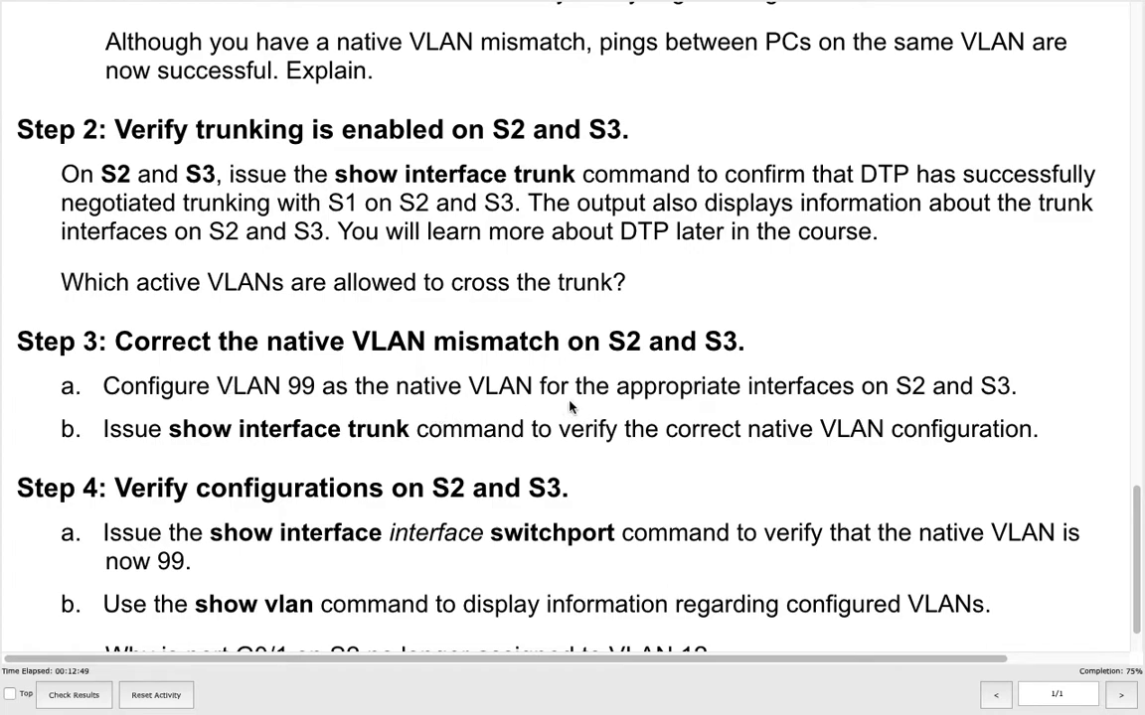
pyautogui.hotkey('ctrl', 'Left')
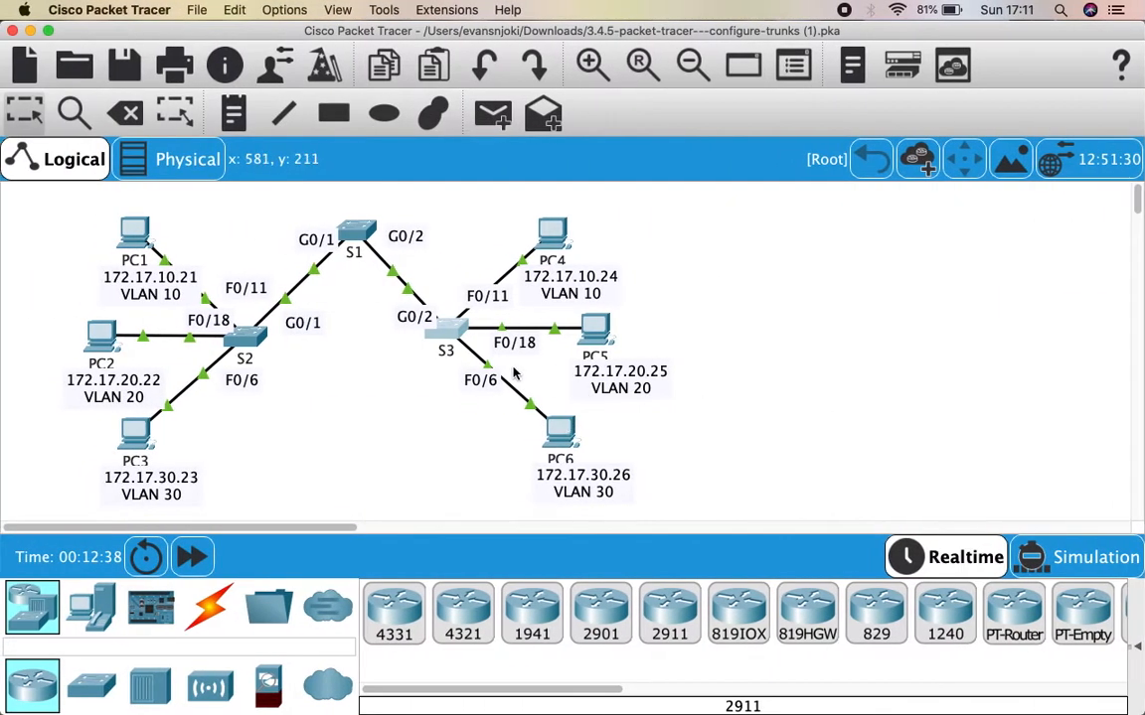
pyautogui.doubleClick(245, 339)
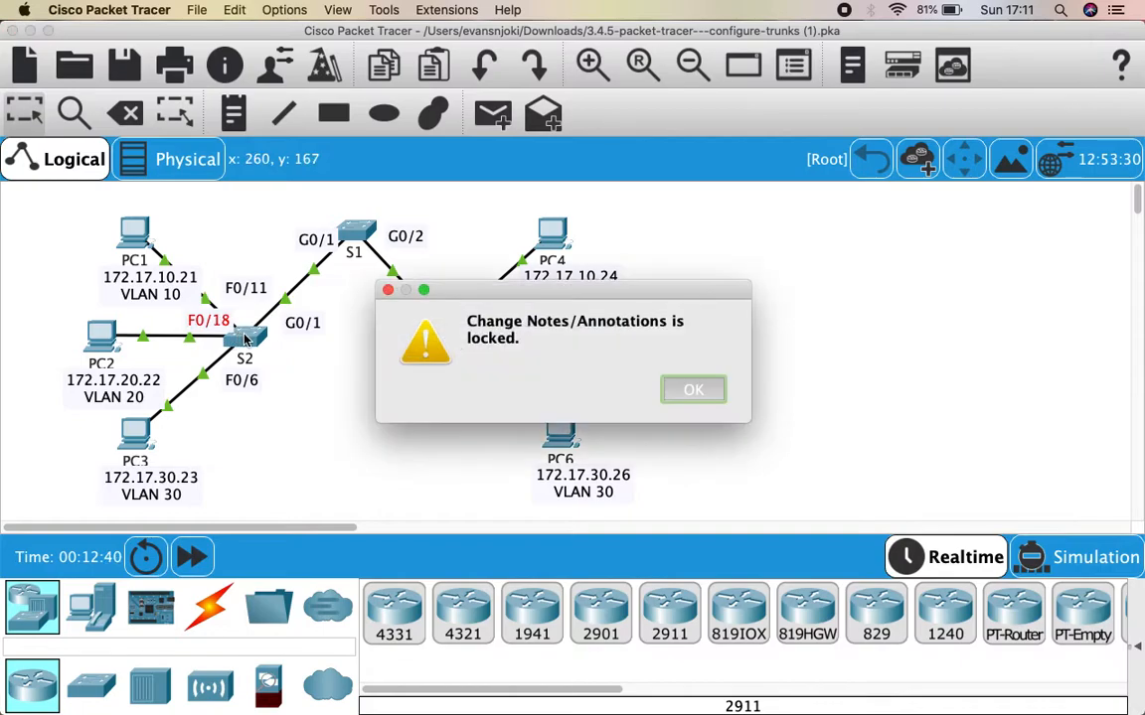
pyautogui.press('Return')
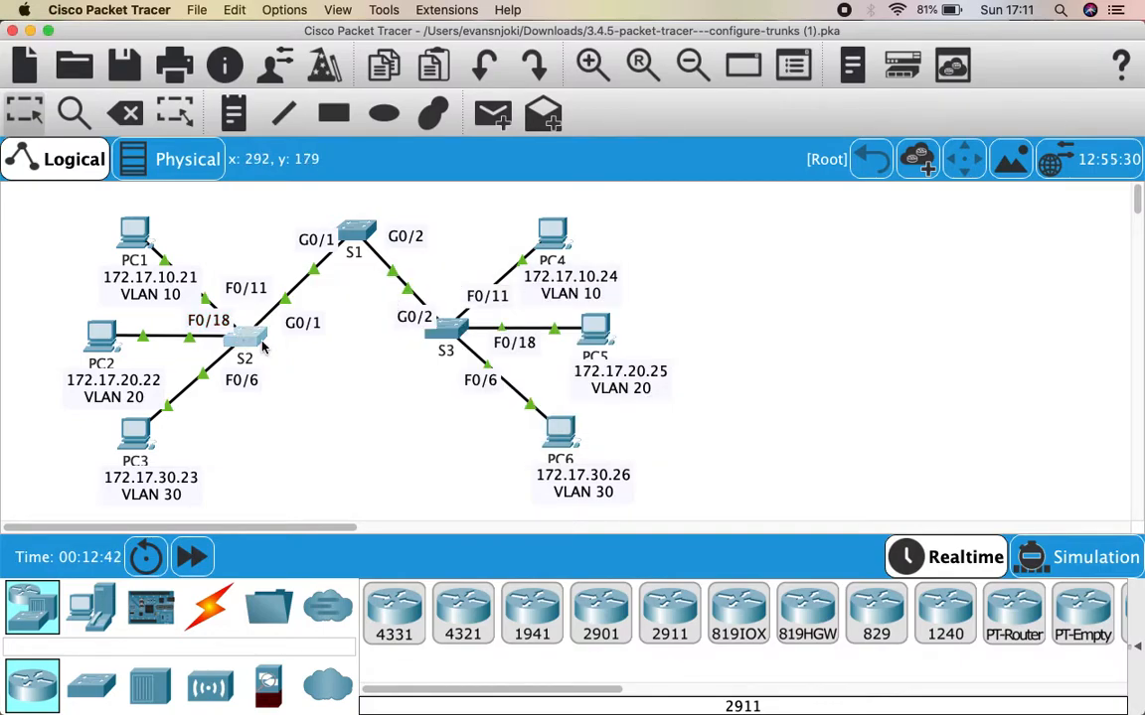
pyautogui.click(263, 342)
pyautogui.press('Return')
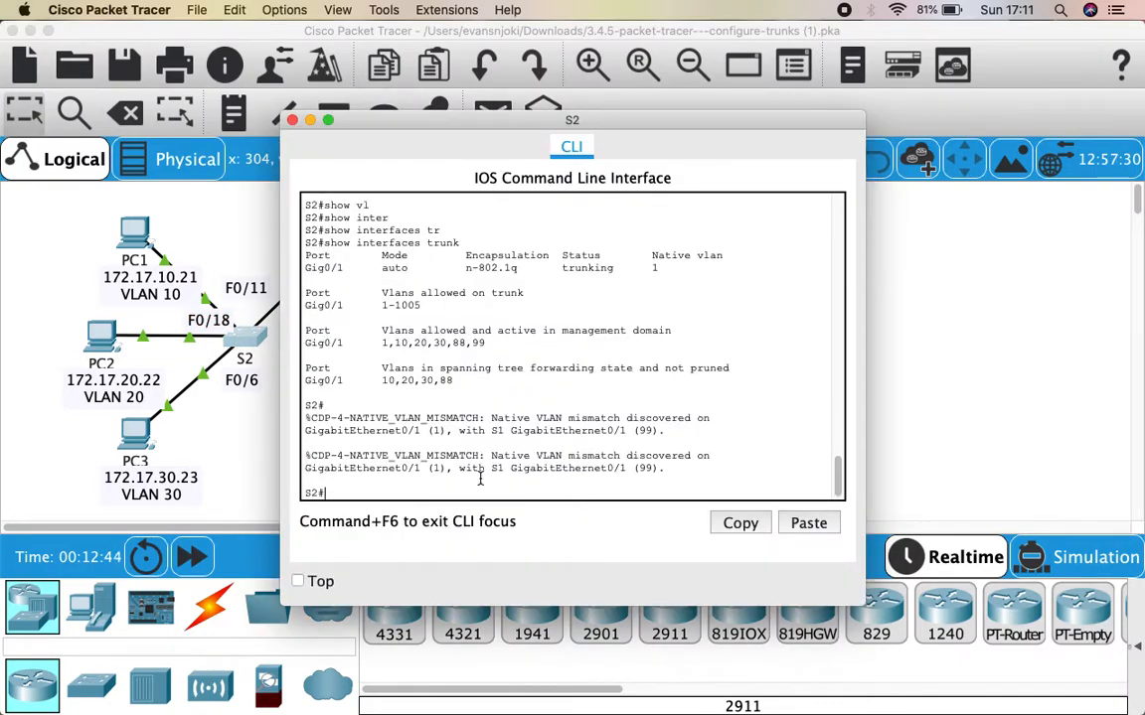
pyautogui.write('config t')
pyautogui.press('Return')
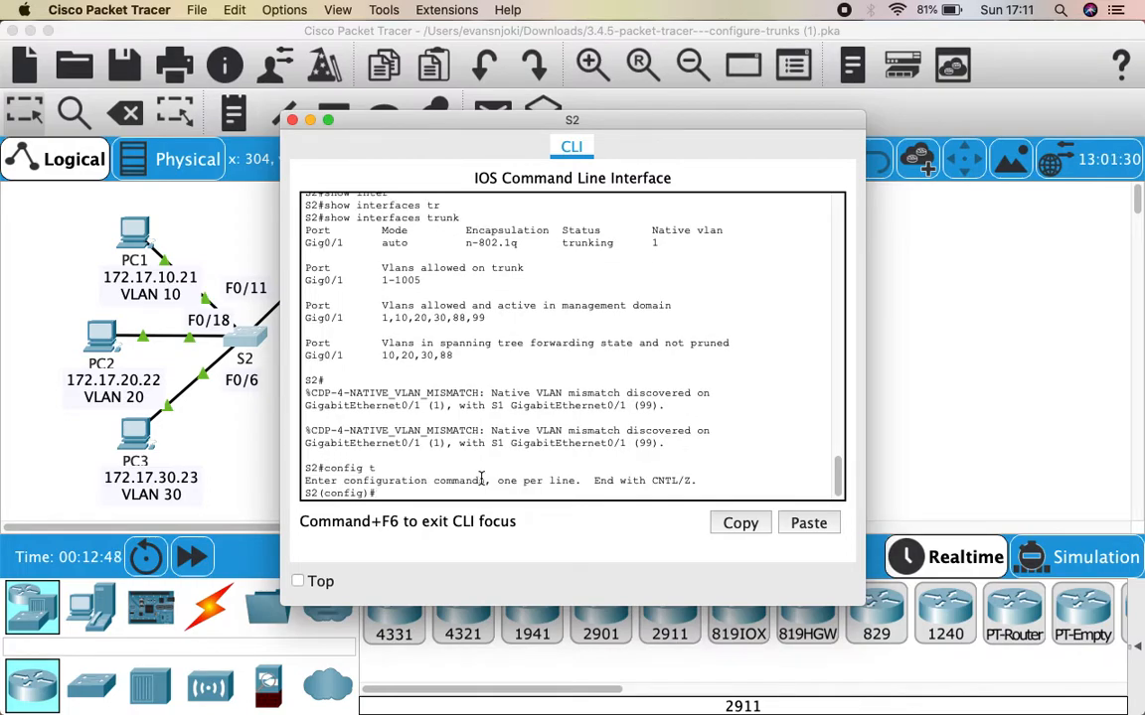
pyautogui.write('inter g0/1')
pyautogui.moveTo(370, 117); pyautogui.dragTo(424, 126)
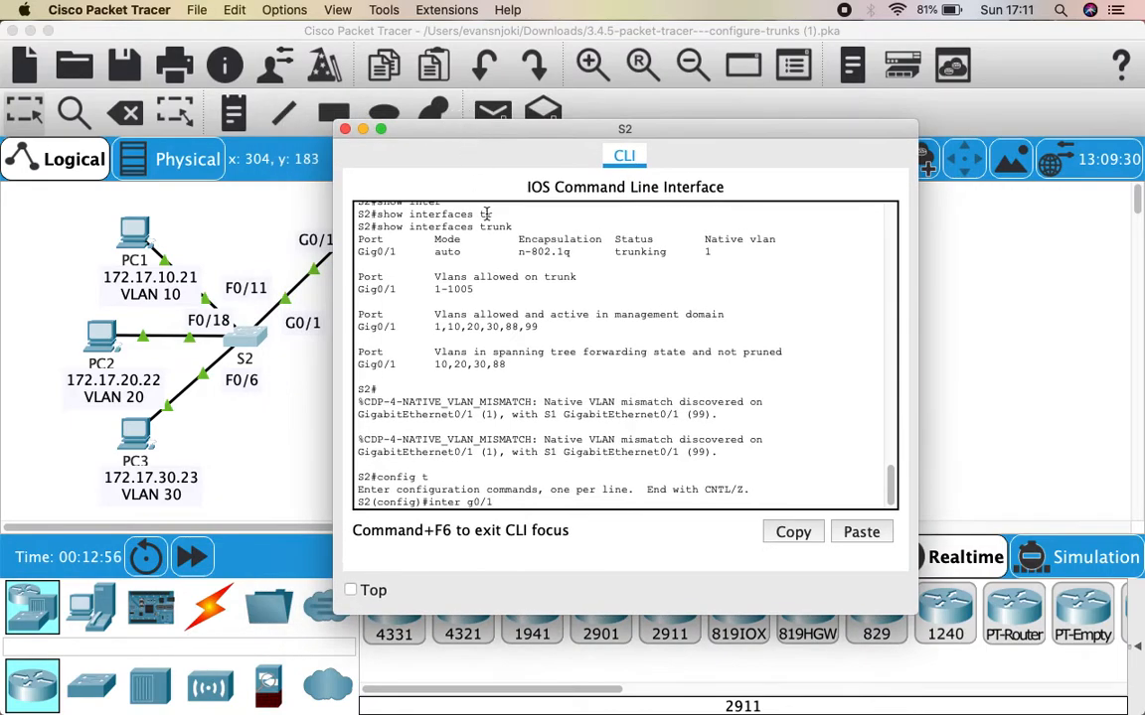
pyautogui.press('Return')
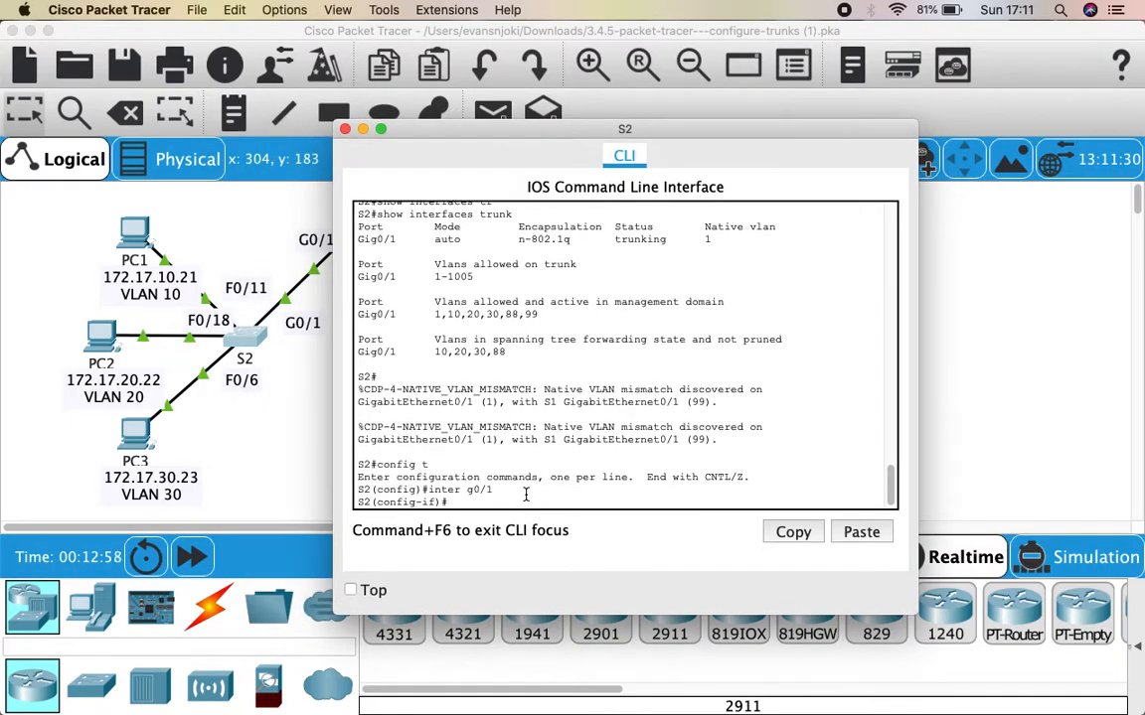
# - Set VLAN 99 as the trunk native VLAN on S2's g0/1 interface with switchport trunk native vlan 99
pyautogui.write('swi')
pyautogui.press('Tab')
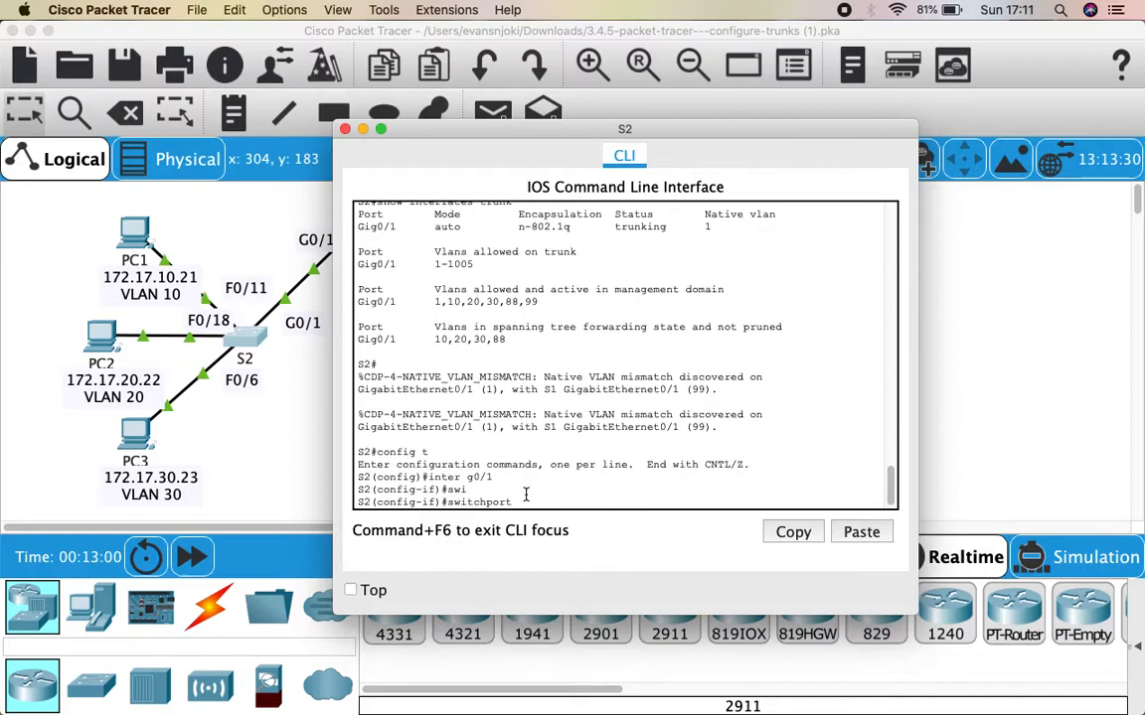
pyautogui.write('n')
pyautogui.press('Tab')
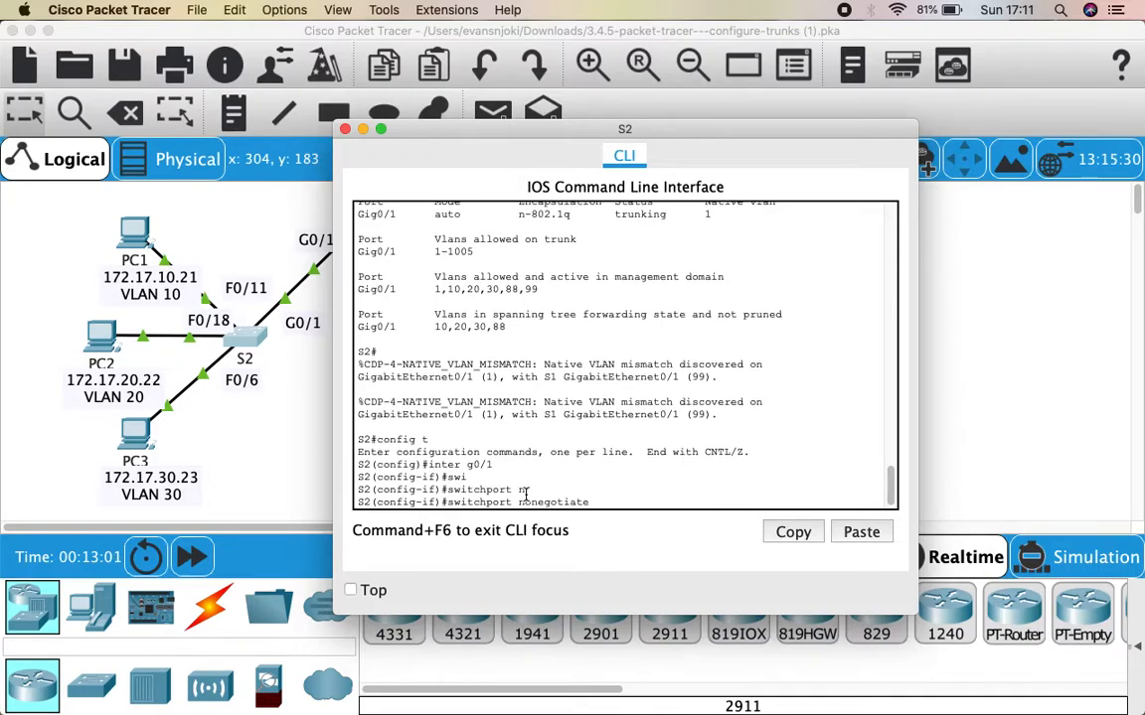
pyautogui.press('BackSpace')
pyautogui.press('BackSpace')
pyautogui.press('BackSpace')
pyautogui.press('BackSpace')
pyautogui.press('BackSpace')
pyautogui.press('BackSpace')
pyautogui.press('BackSpace')
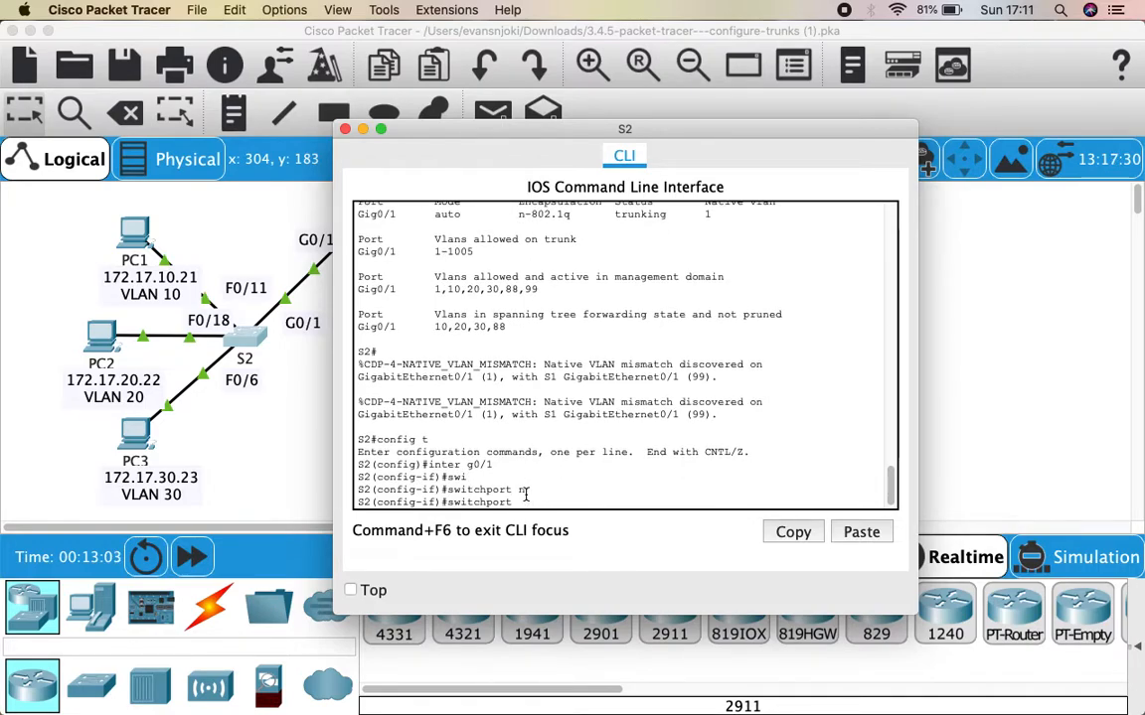
pyautogui.write('tr')
pyautogui.press('Tab')
pyautogui.write('na')
pyautogui.press('Tab')
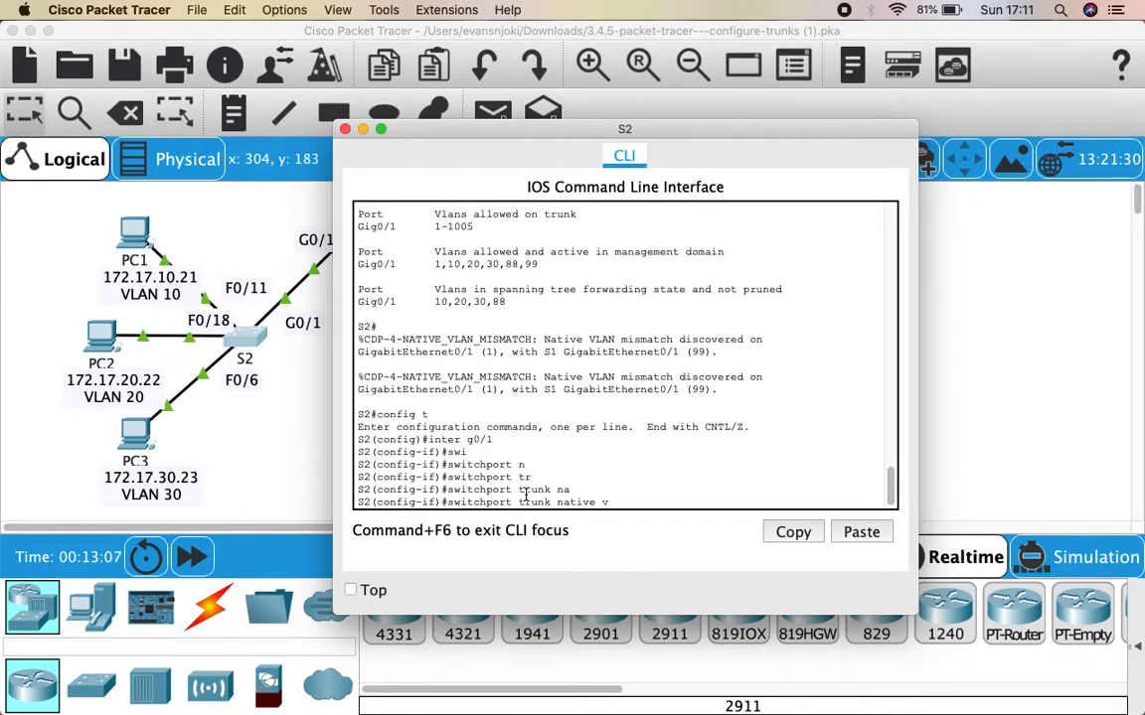
pyautogui.write('vl')
pyautogui.press('Tab')
pyautogui.write('99')
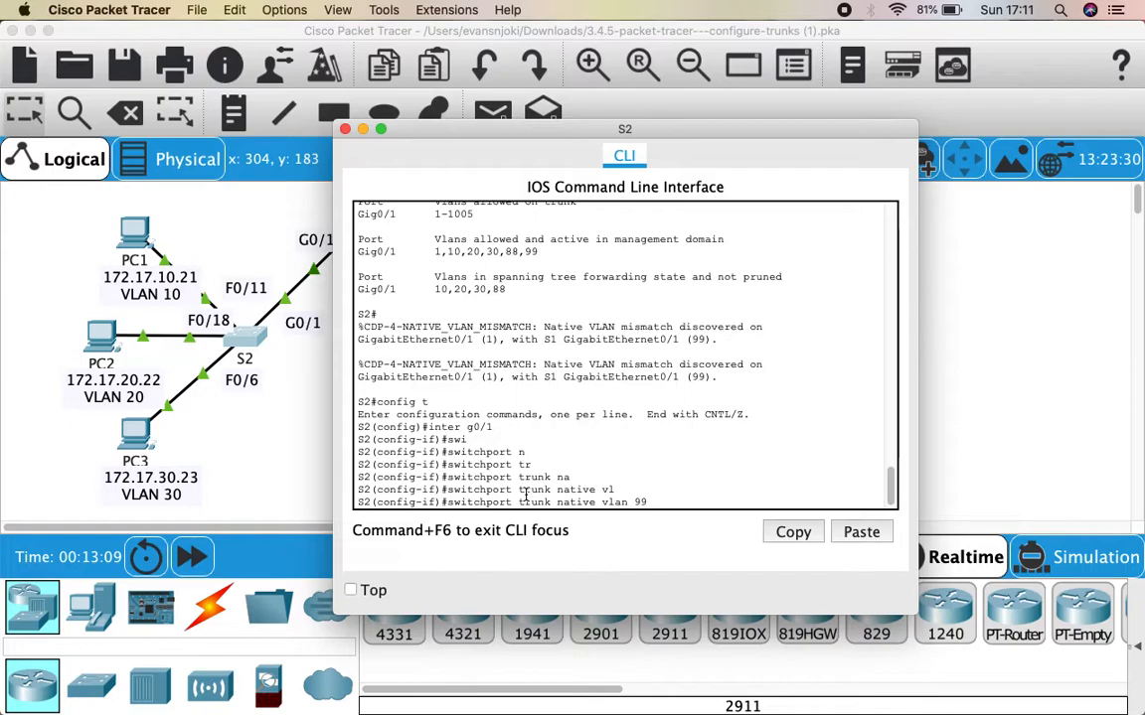
pyautogui.press('Return')
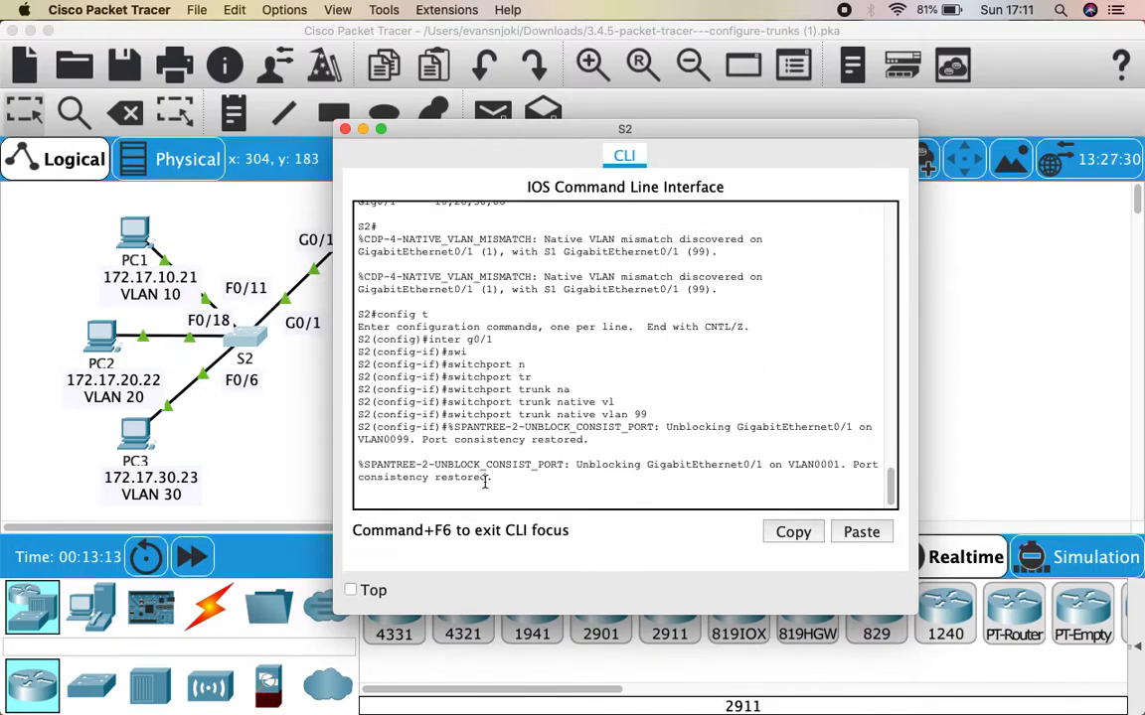
# - Check the spanning-tree port consistency messages in S2's output and close the S2 window
pyautogui.click(487, 479)
pyautogui.moveTo(487, 479); pyautogui.dragTo(381, 478)
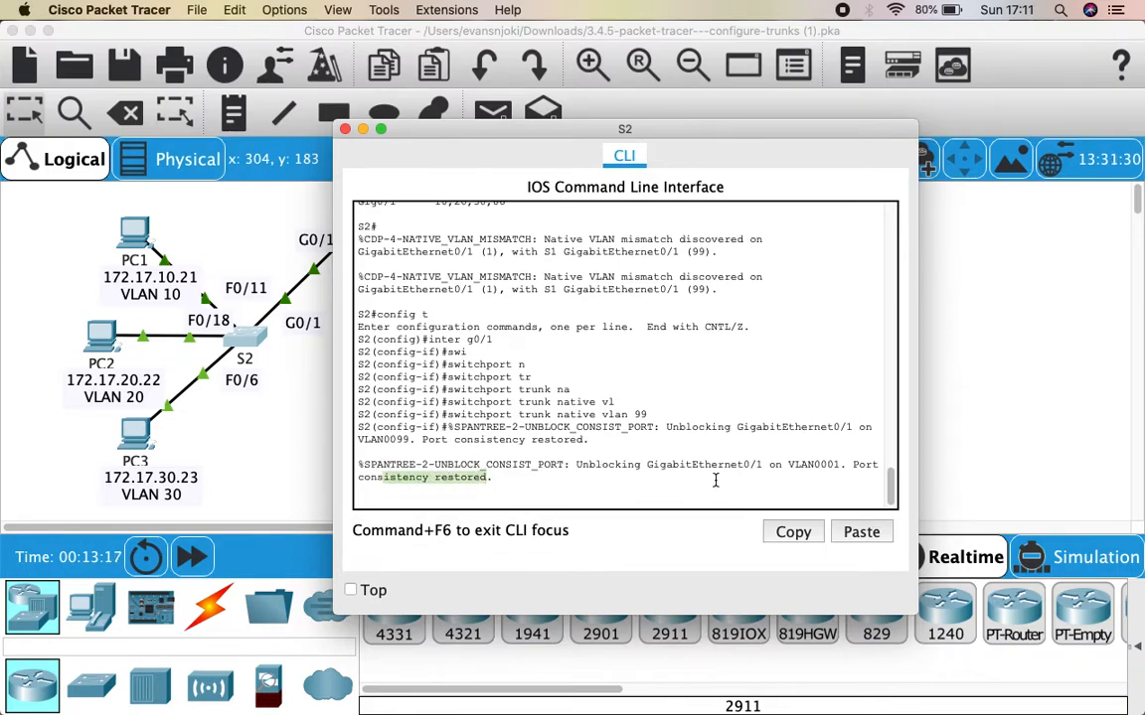
pyautogui.click(344, 129)
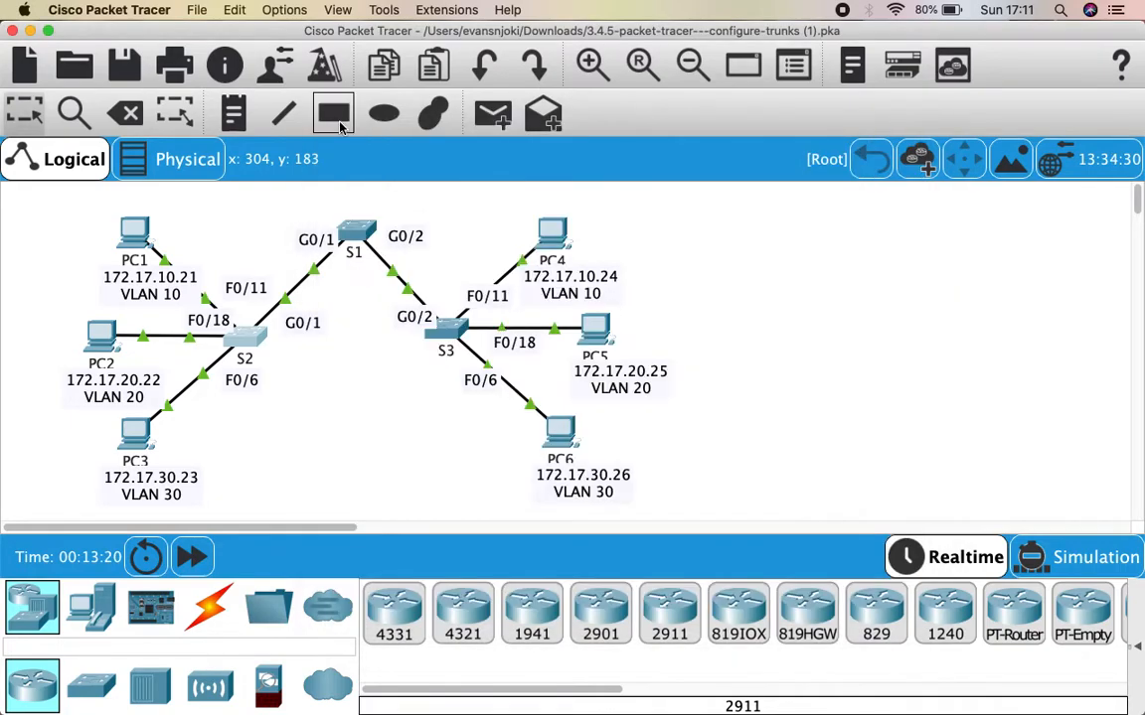
# - Open S3's command line and enter interface configuration mode for g0/2
pyautogui.click(447, 326)
pyautogui.press('Return')
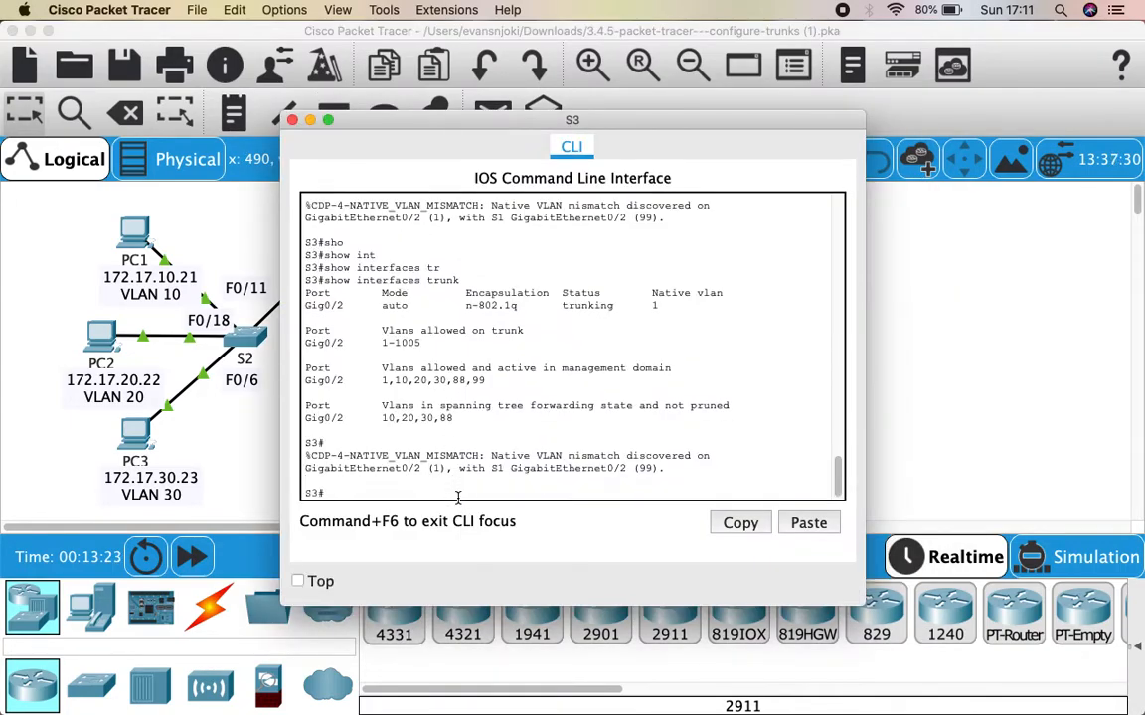
pyautogui.write('config t')
pyautogui.press('Return')
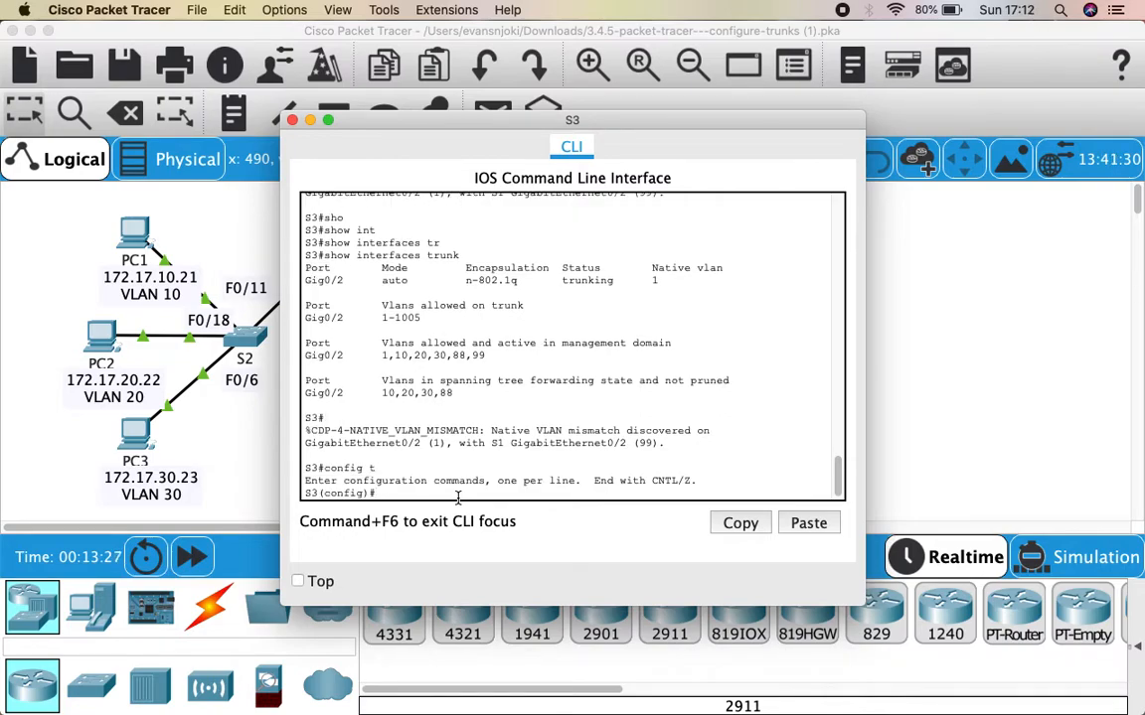
pyautogui.write('inter')
pyautogui.press('Tab')
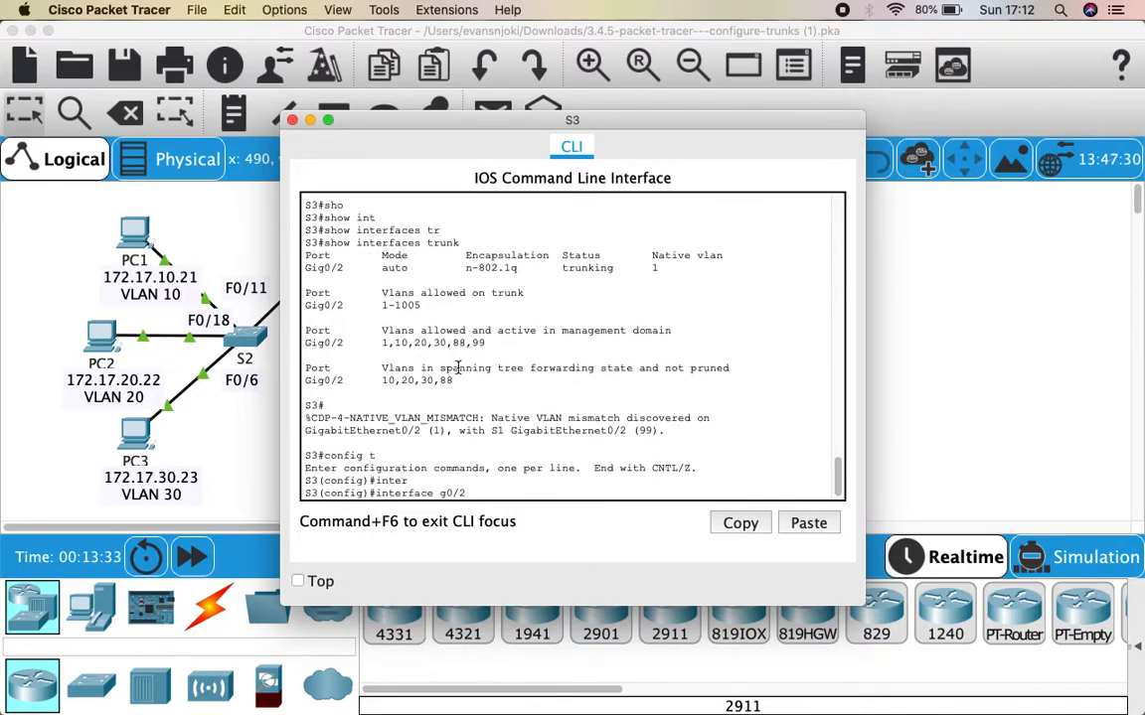
pyautogui.moveTo(447, 120); pyautogui.dragTo(692, 134)
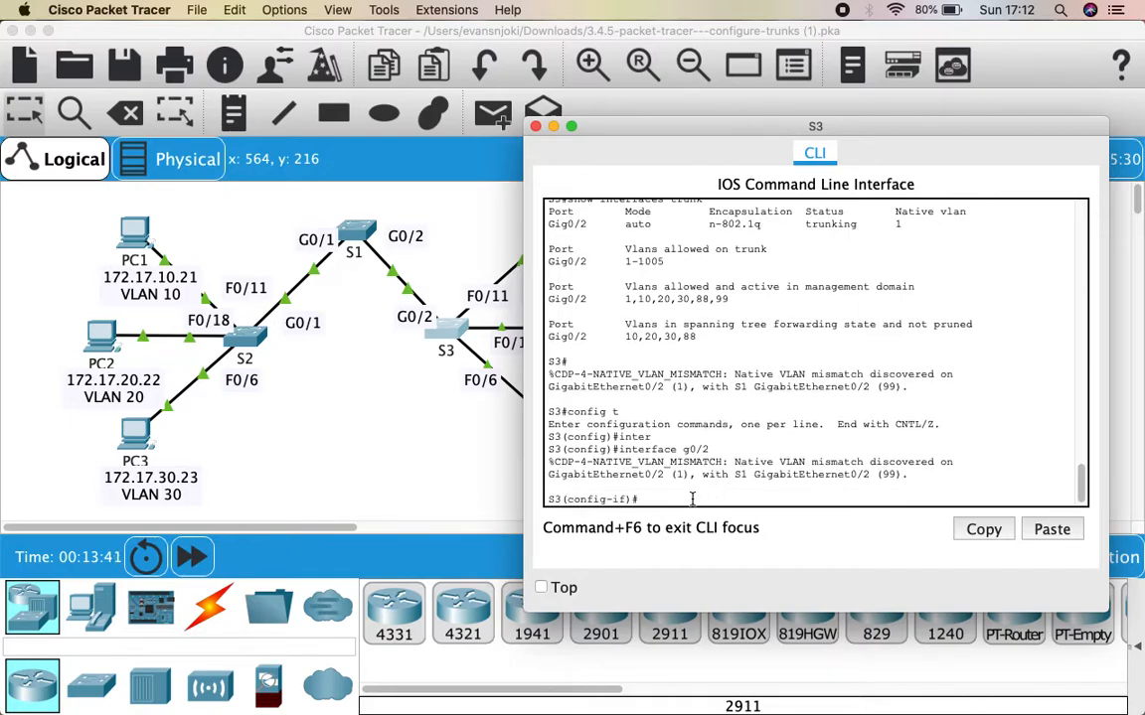
# - Set VLAN 99 as the trunk native VLAN on S3's g0/2 interface with switchport trunk native vlan 99
pyautogui.write('i')
pyautogui.press('Tab')
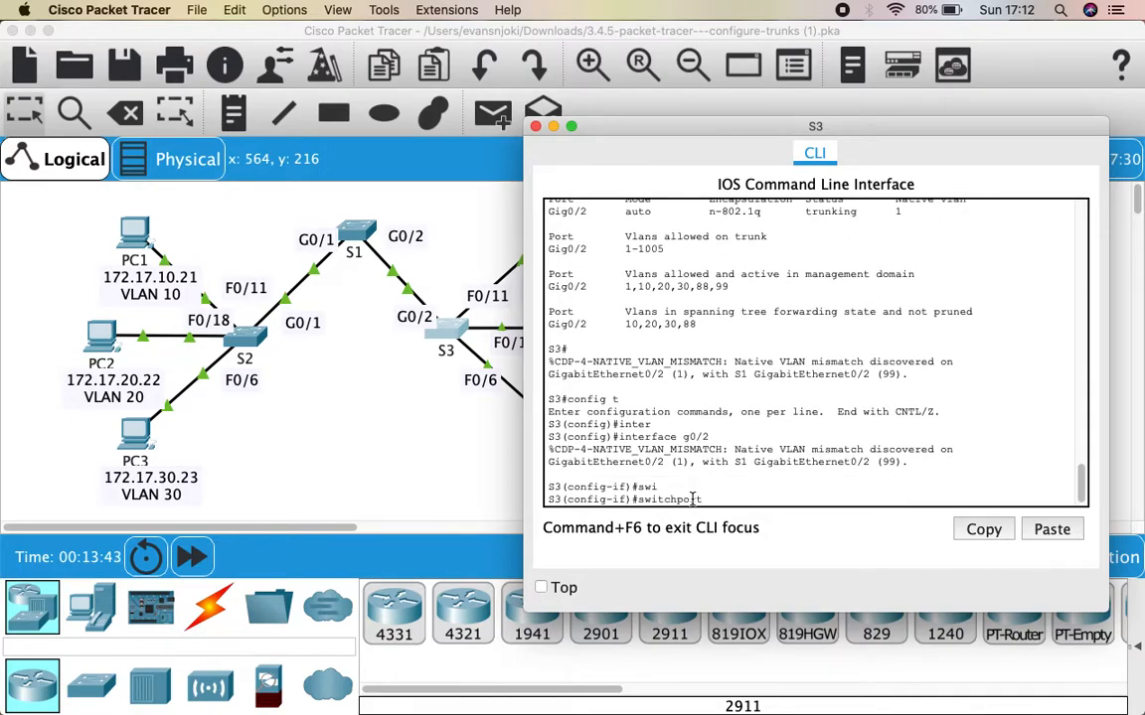
pyautogui.write('tr')
pyautogui.press('Tab')
pyautogui.write('na')
pyautogui.press('Tab')
pyautogui.write('vl')
pyautogui.press('Tab')
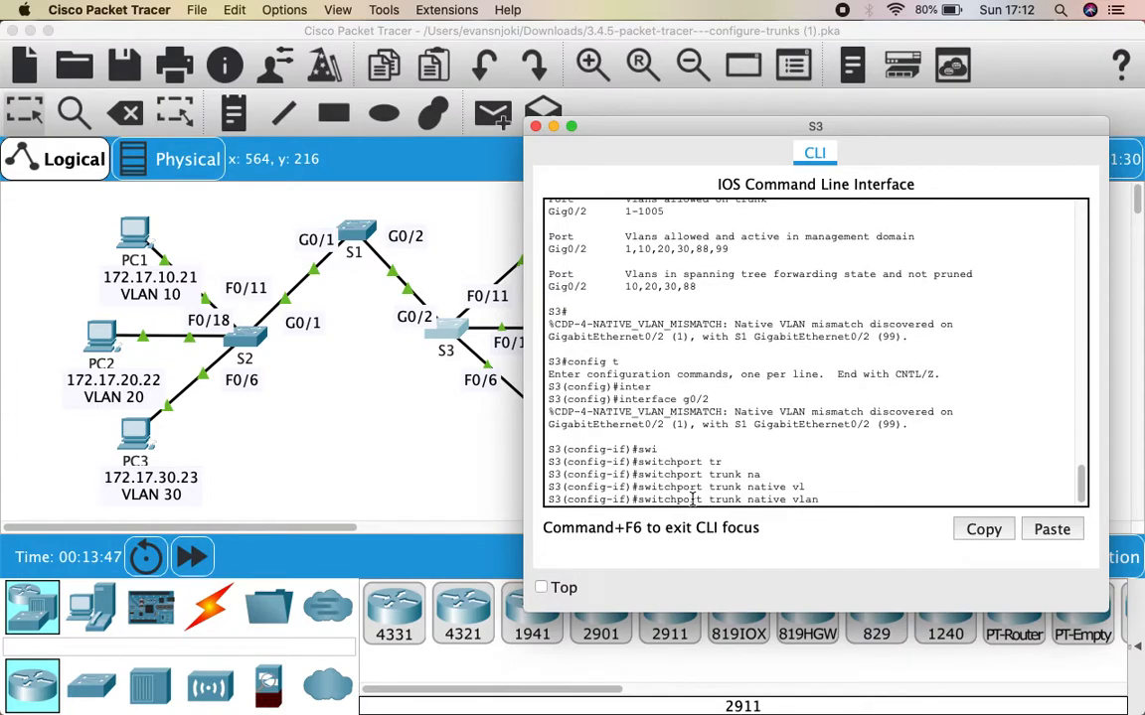
pyautogui.write('99')
pyautogui.press('Return')
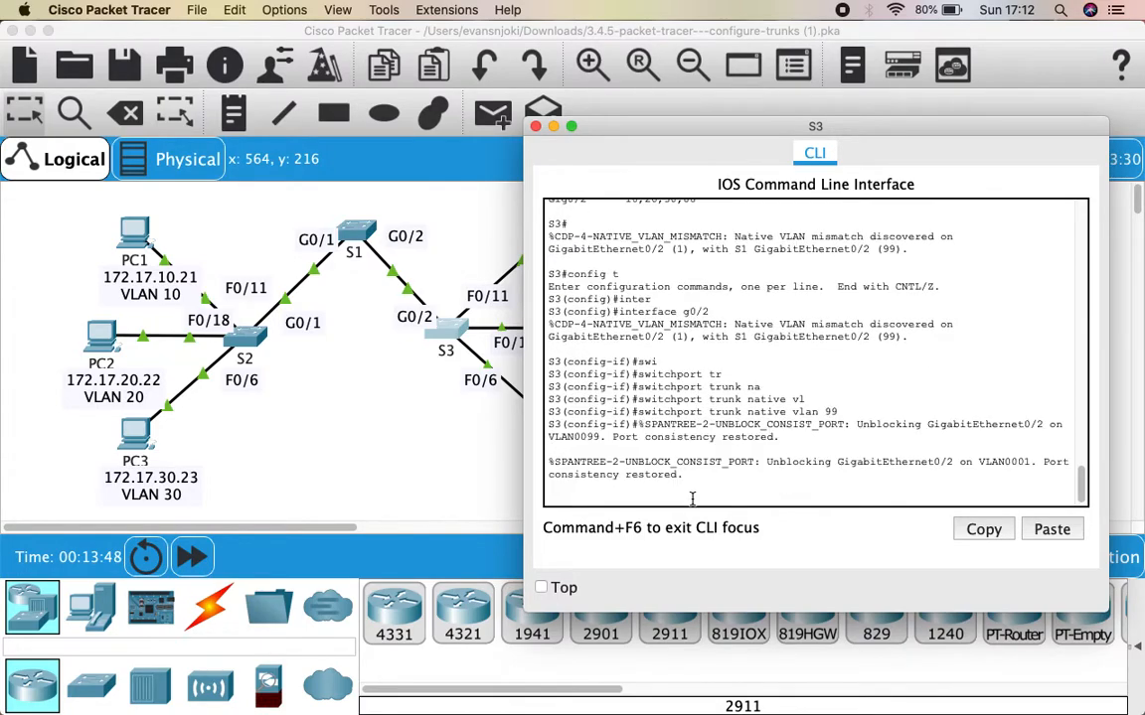
# - Check the spanning-tree port consistency messages in S3's output and close the S3 window
pyautogui.moveTo(681, 475); pyautogui.dragTo(552, 475)
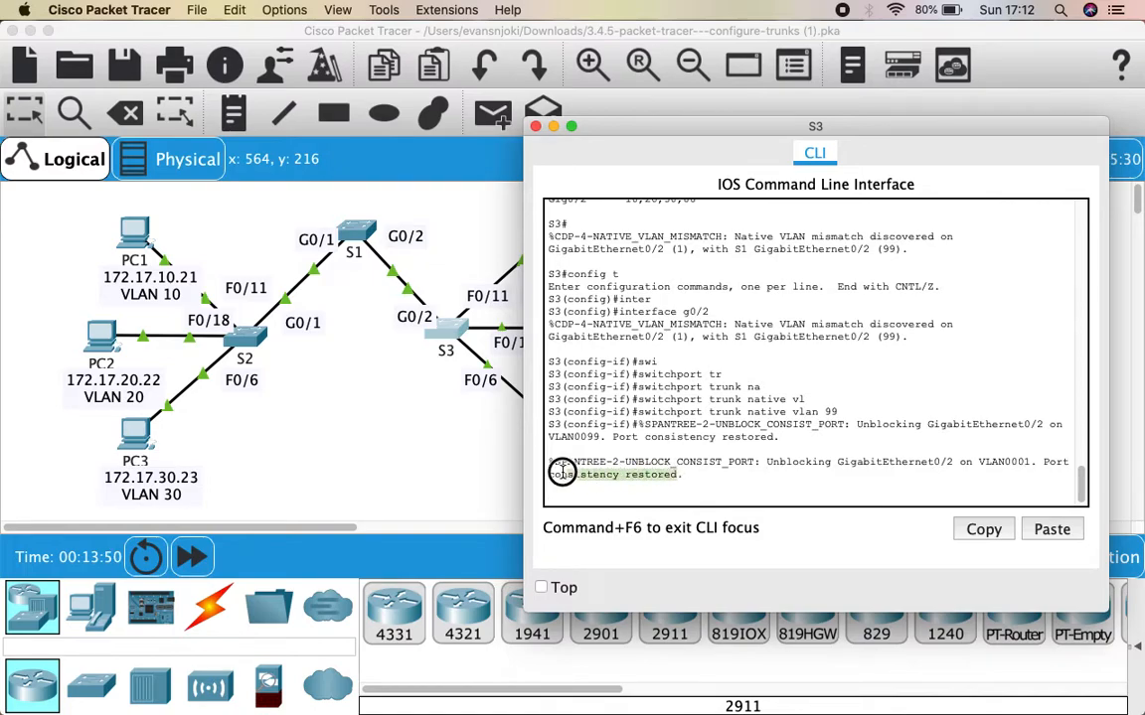
pyautogui.press('Return')
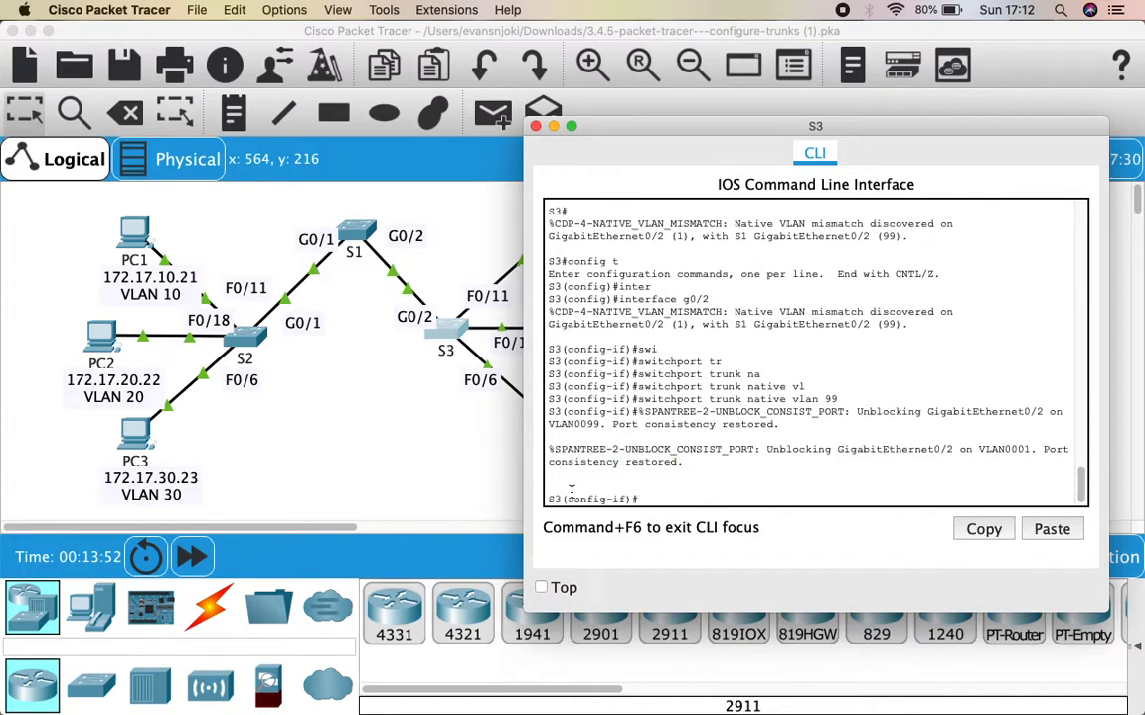
pyautogui.click(535, 126)
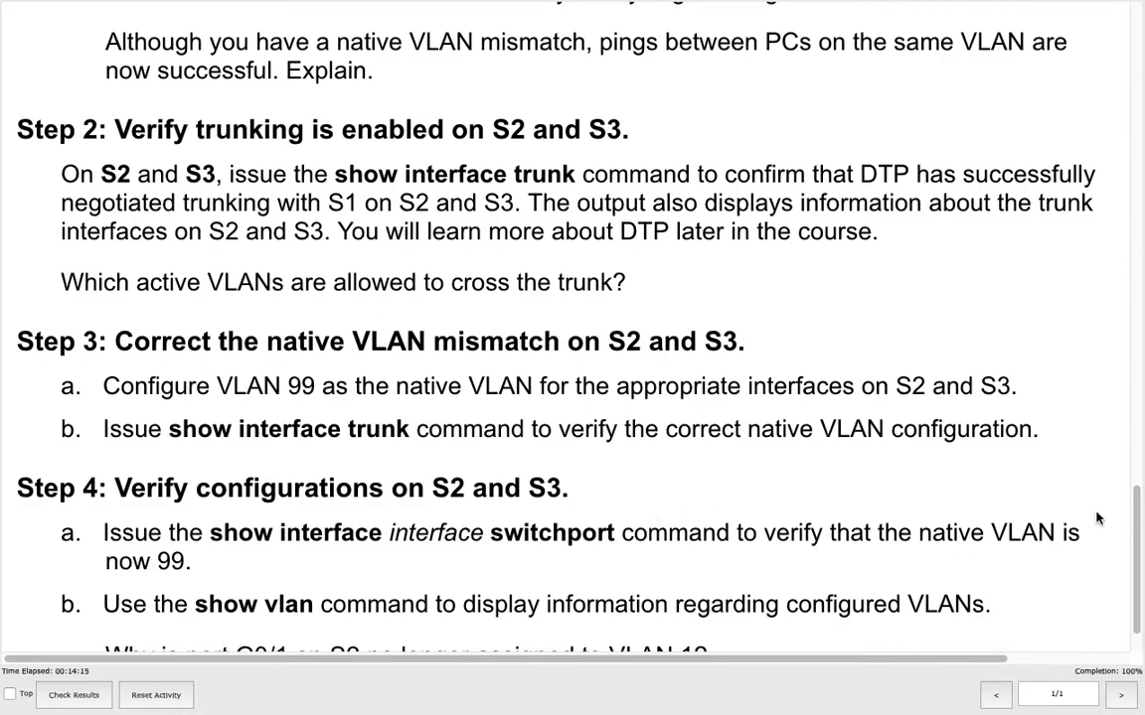
# - Review the Step 4 verification instructions and return S2 from interface configuration to privileged EXEC mode
pyautogui.moveTo(1132, 498); pyautogui.dragTo(1135, 538)
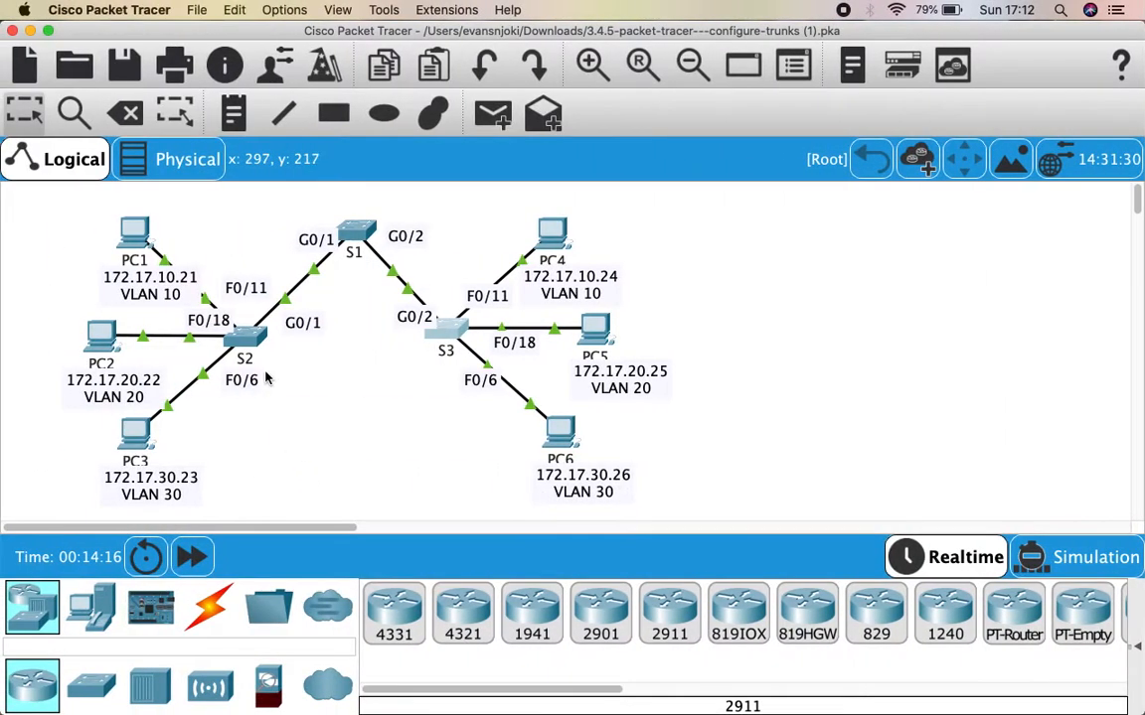
pyautogui.click(247, 336)
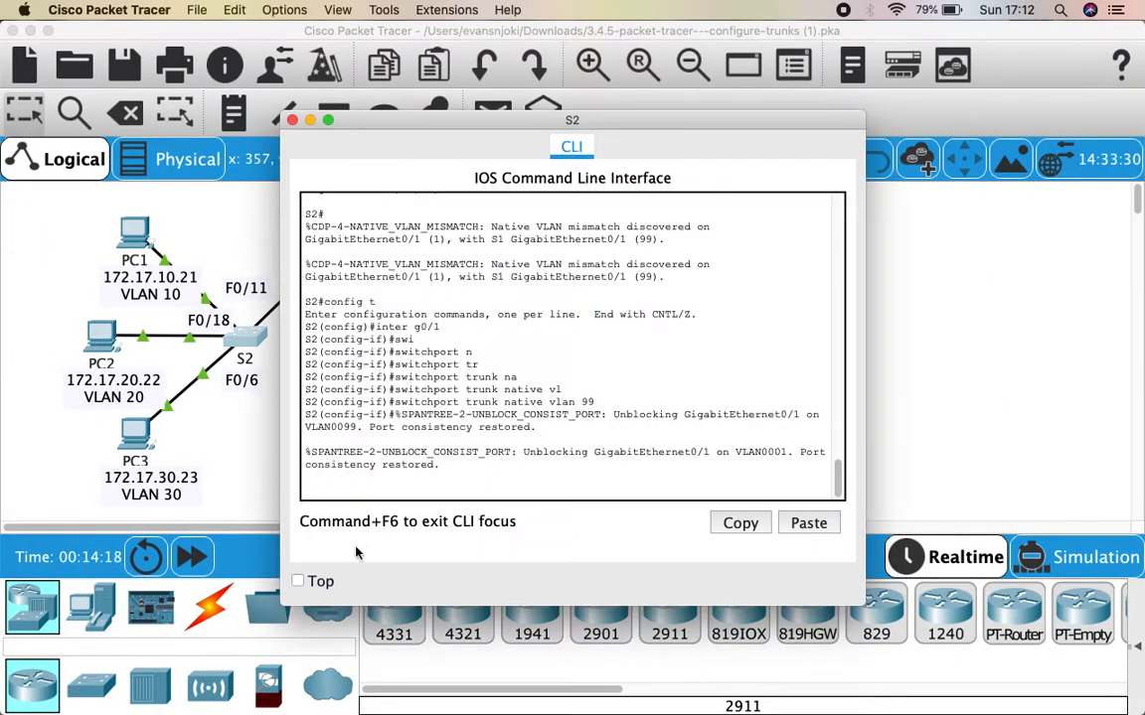
pyautogui.press('Return')
pyautogui.write('show')
pyautogui.press('BackSpace')
pyautogui.hotkey('ctrl', 'z')
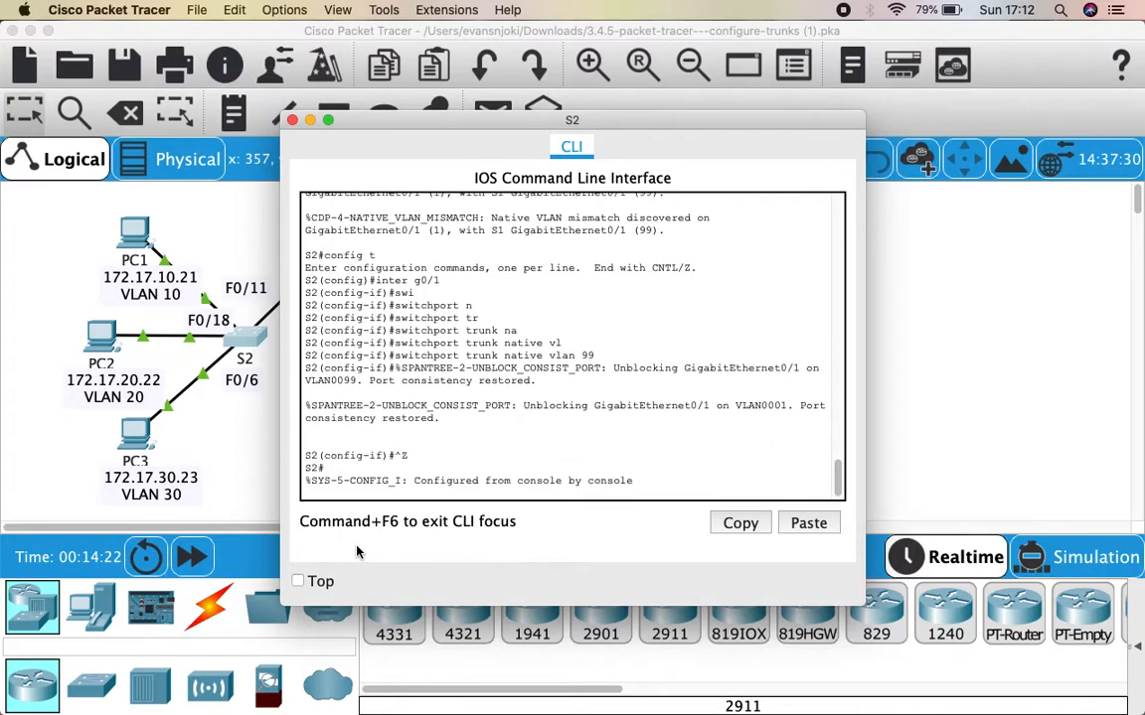
# - Run show interfaces g0/1 switchport on S2 and check its trunking native VLAN, closing the window when done
pyautogui.write('show i')
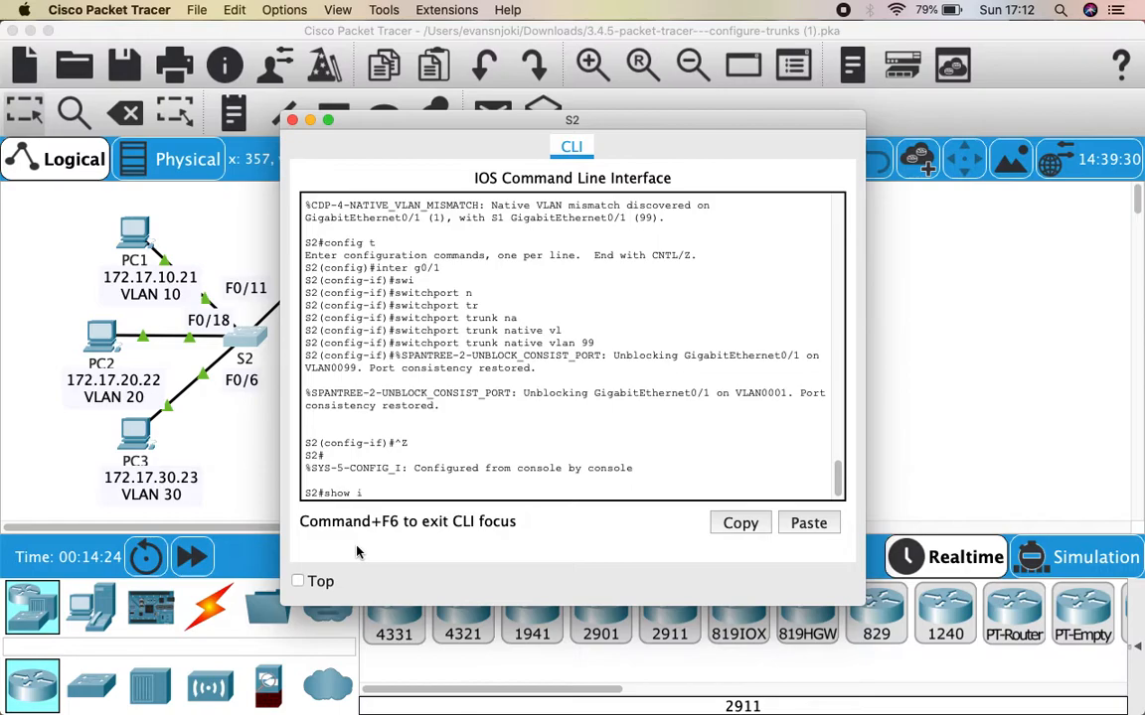
pyautogui.write('nt')
pyautogui.press('Tab')
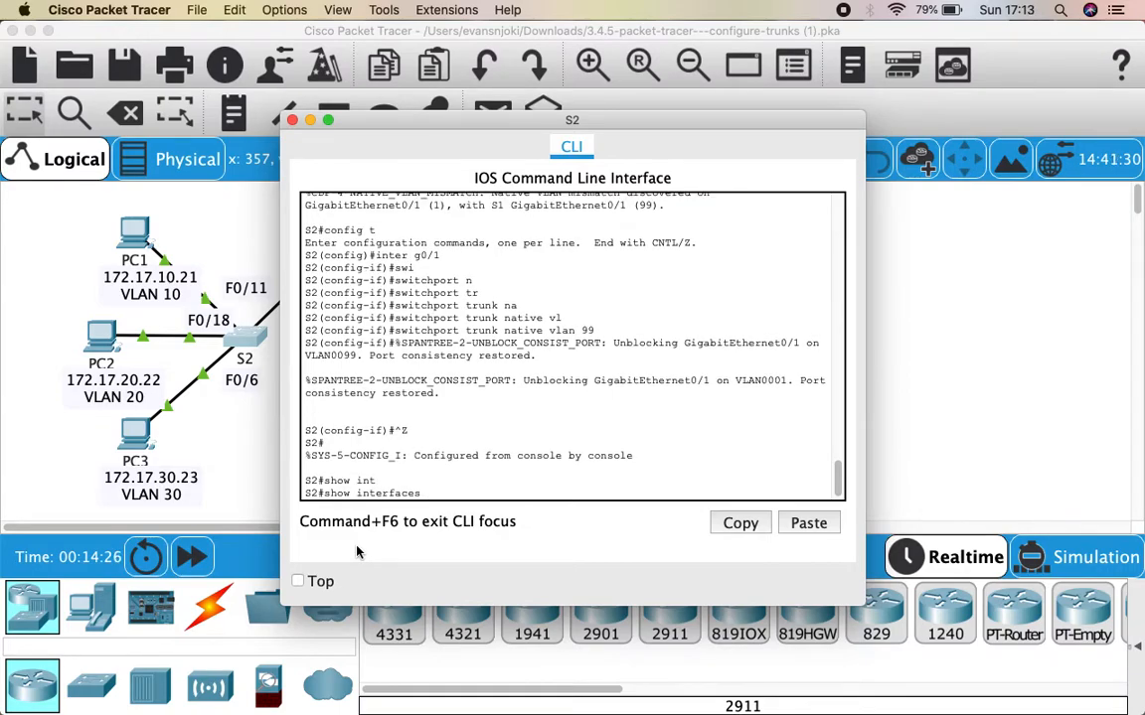
pyautogui.write('g0/1 sw')
pyautogui.press('Tab')
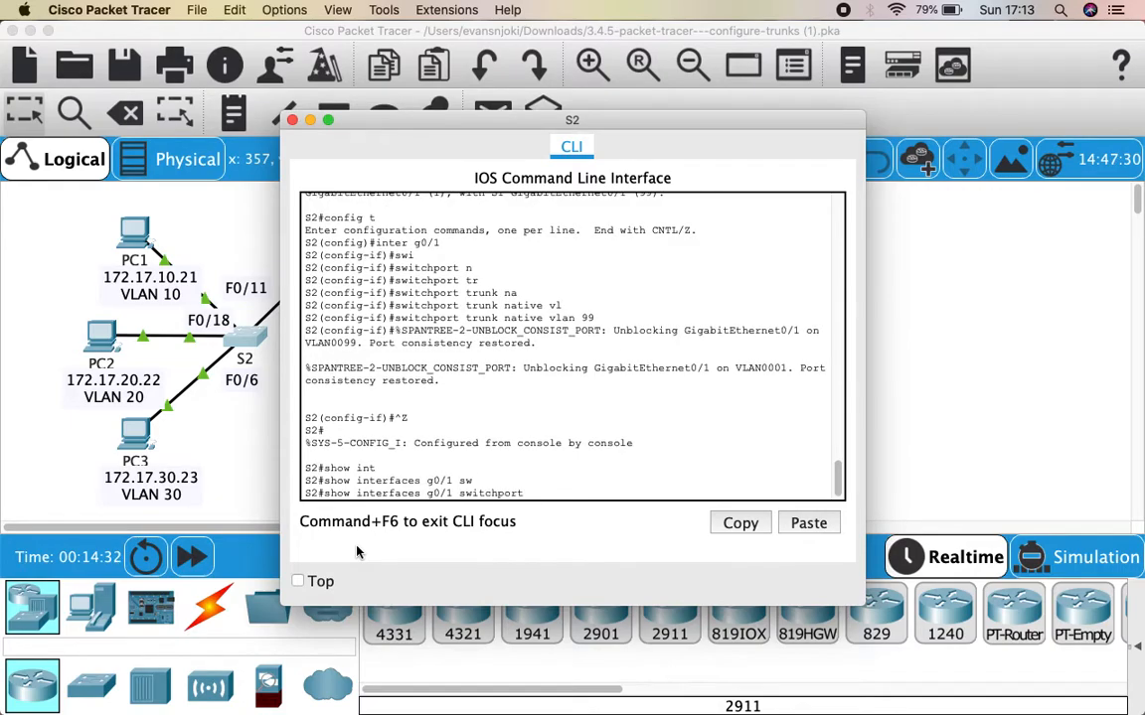
pyautogui.press('Return')
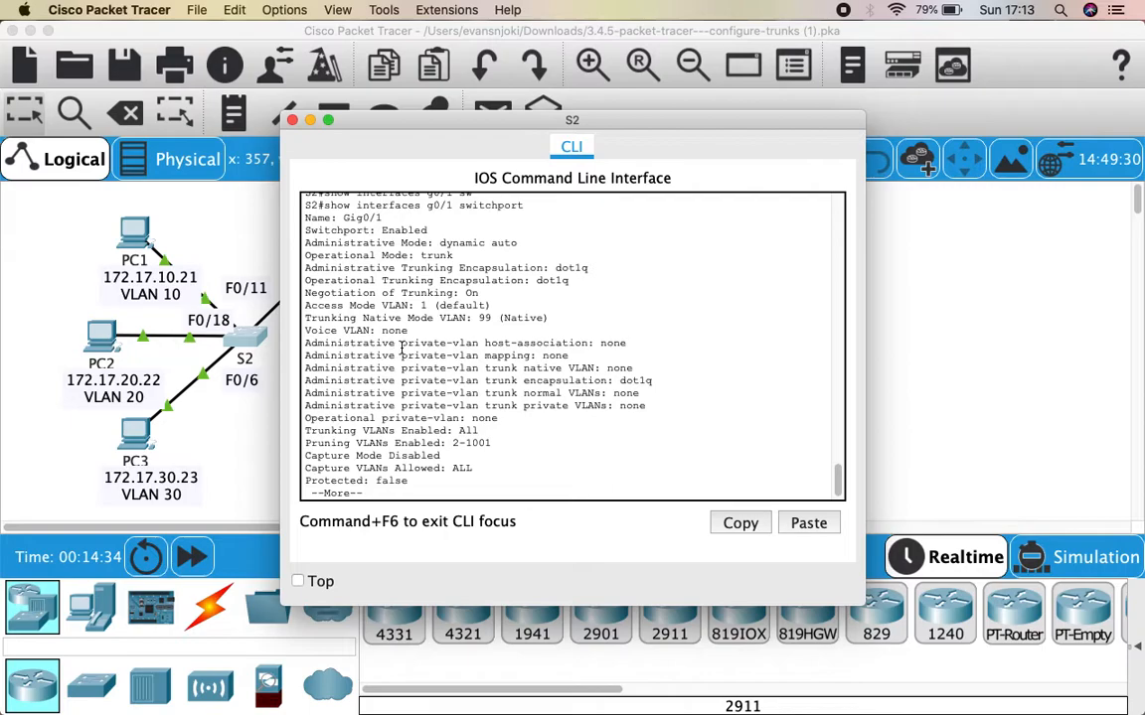
pyautogui.moveTo(433, 320); pyautogui.dragTo(546, 318)
pyautogui.click(292, 120)
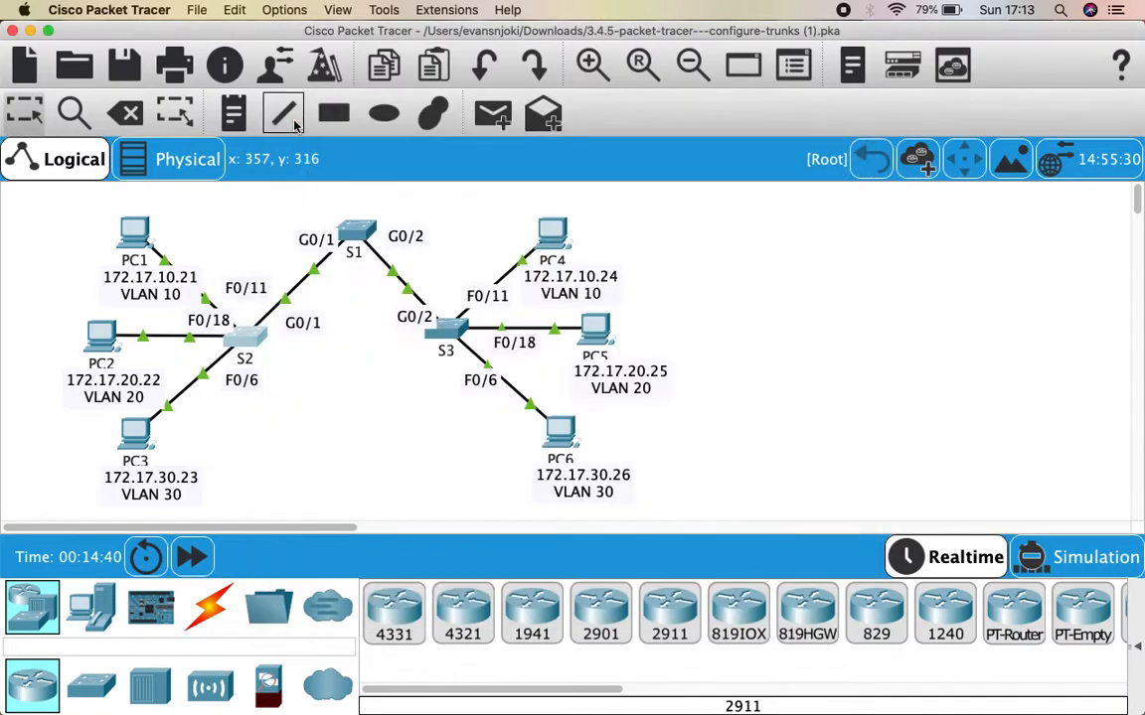
# - Exit configuration mode on S3, run show interfaces g0/2 switchport and check its trunking native VLAN, closing the window when done
pyautogui.click(447, 330)
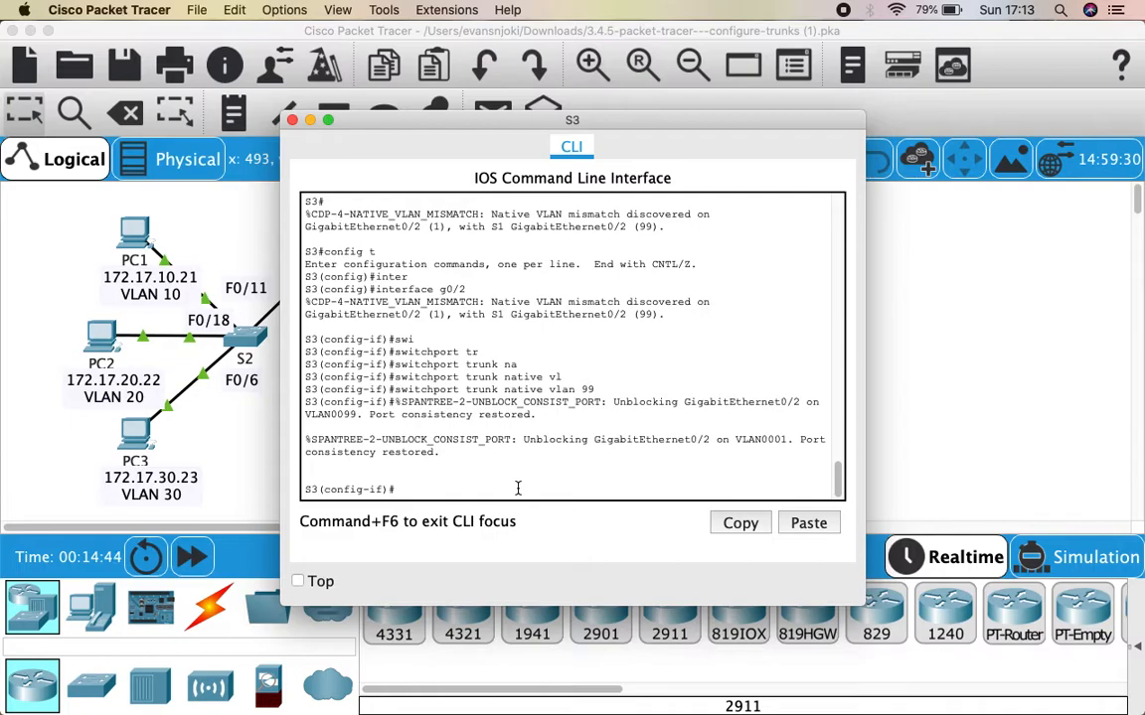
pyautogui.hotkey('ctrl', 'z')
pyautogui.press('Return')
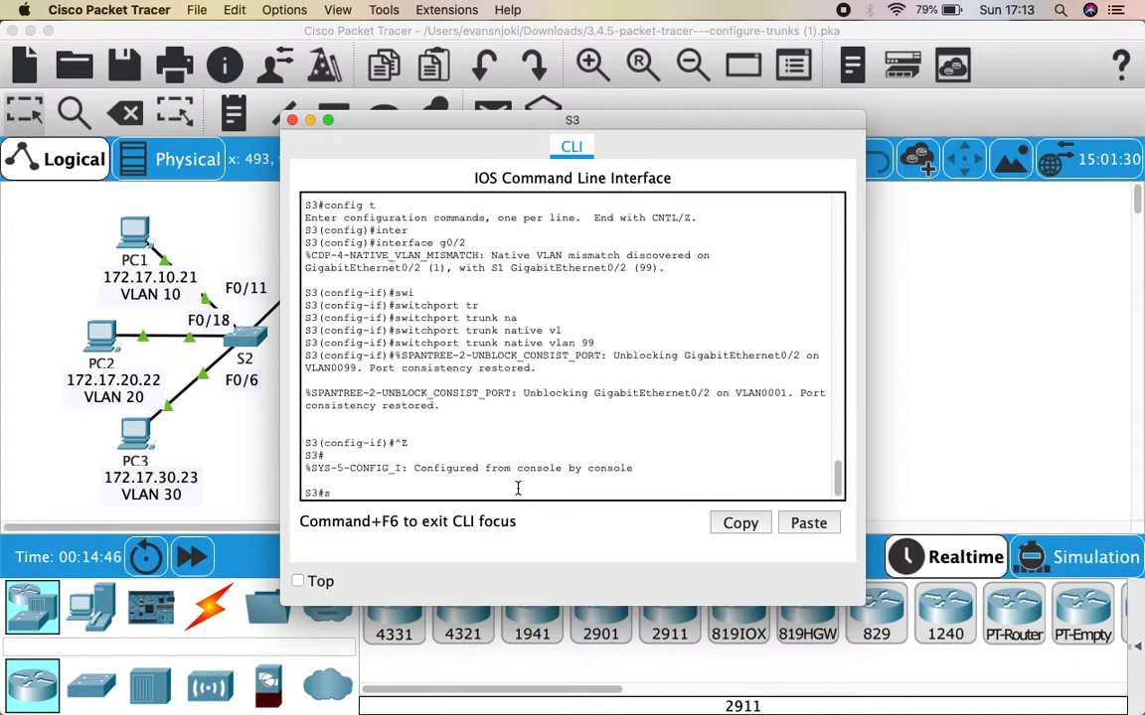
pyautogui.write('show int')
pyautogui.press('Tab')
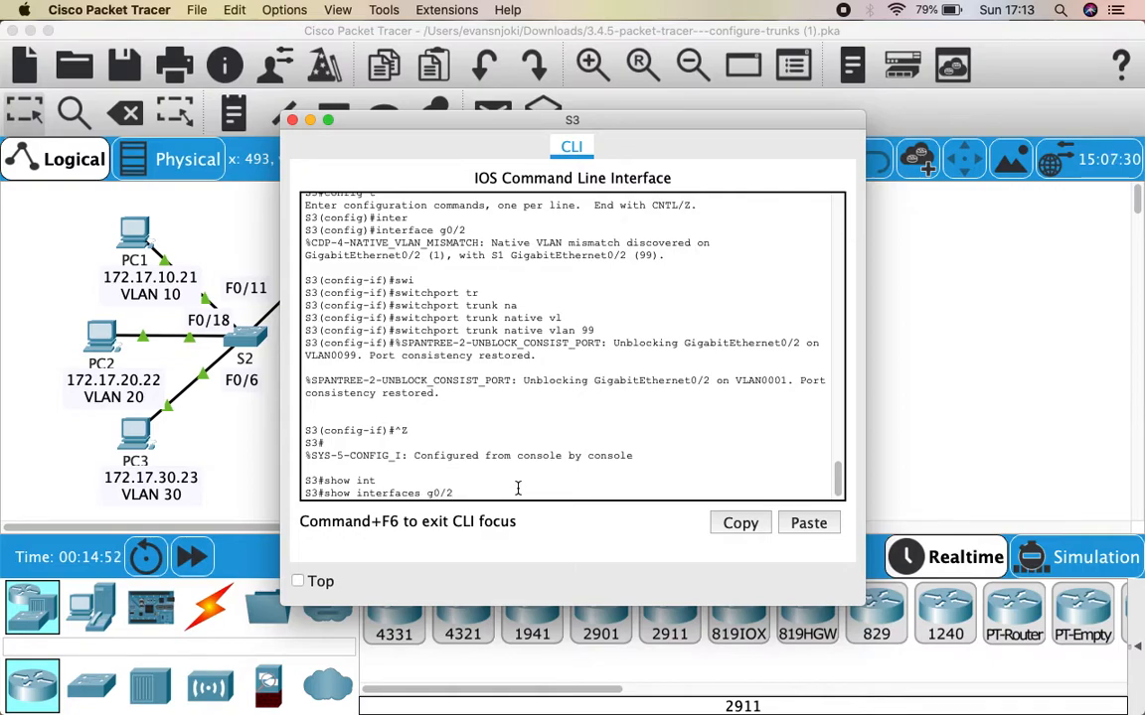
pyautogui.press('Return')
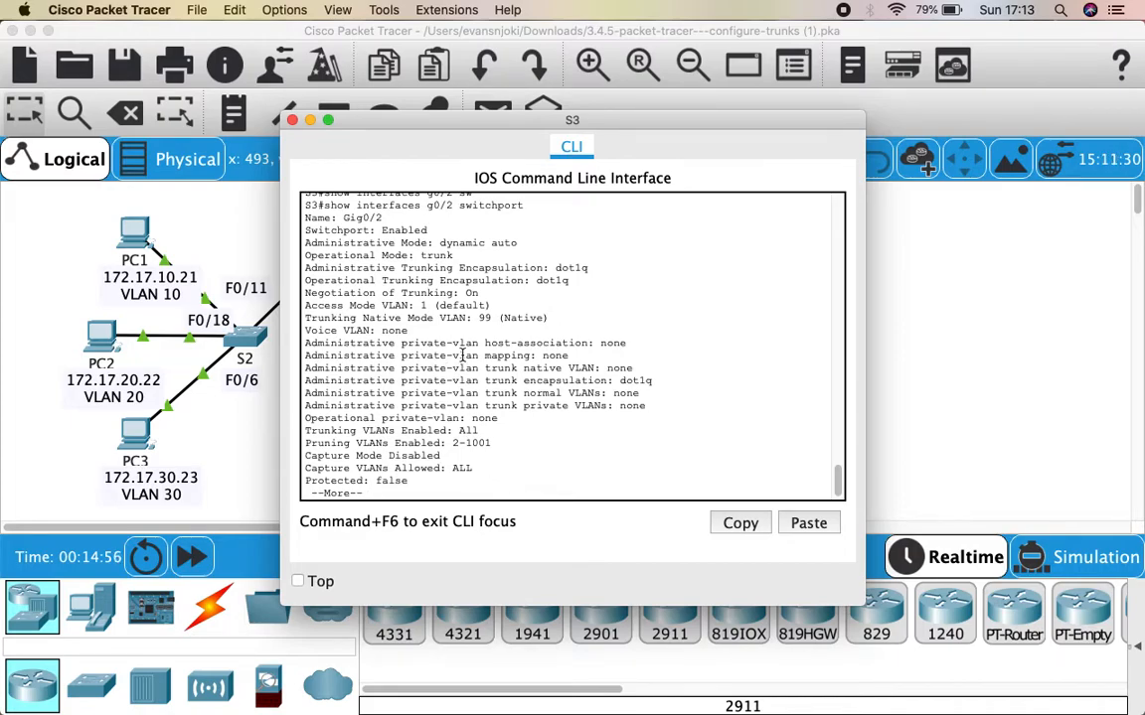
pyautogui.moveTo(439, 318); pyautogui.dragTo(547, 317)
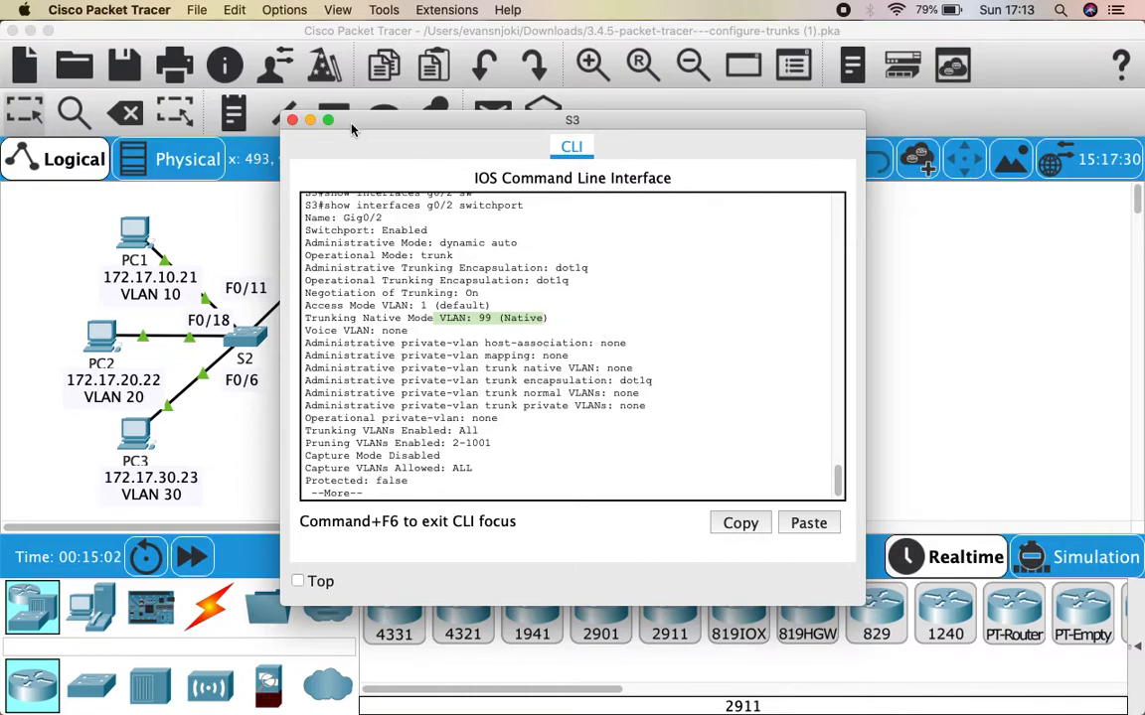
pyautogui.click(292, 120)
# - Read the Step 4b show vlan instruction and the question about port G0/1 on S2, and return to the topology
pyautogui.hotkey('ctrl', 'Right')
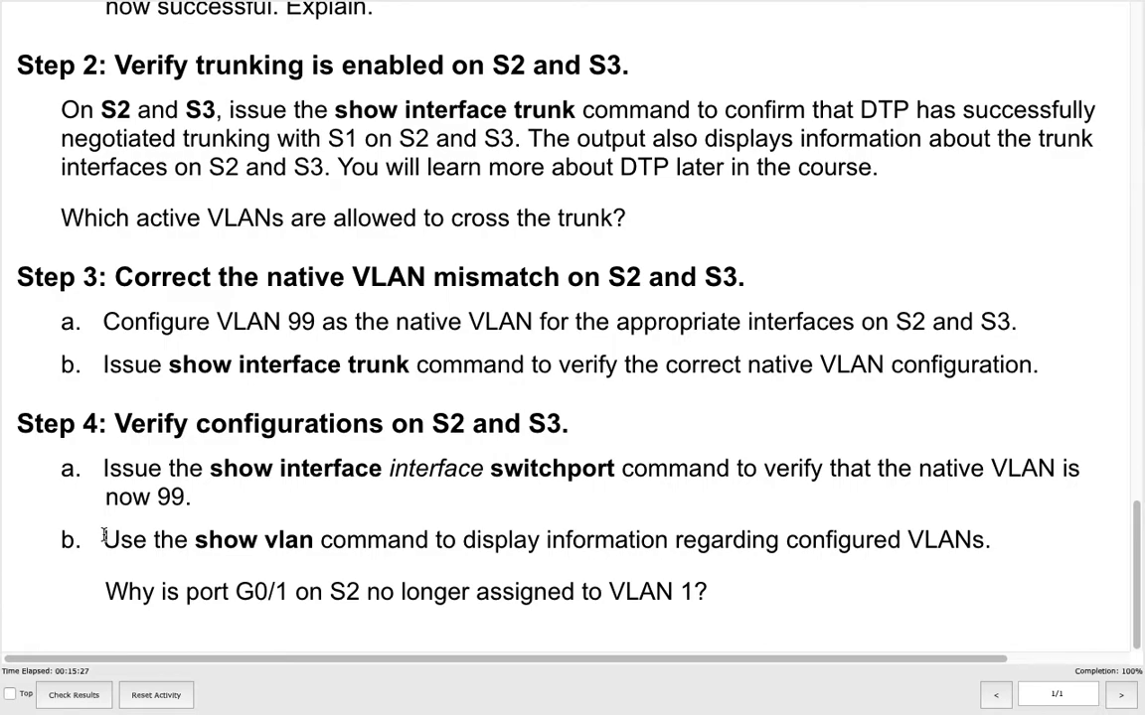
pyautogui.moveTo(103, 538); pyautogui.dragTo(305, 562)
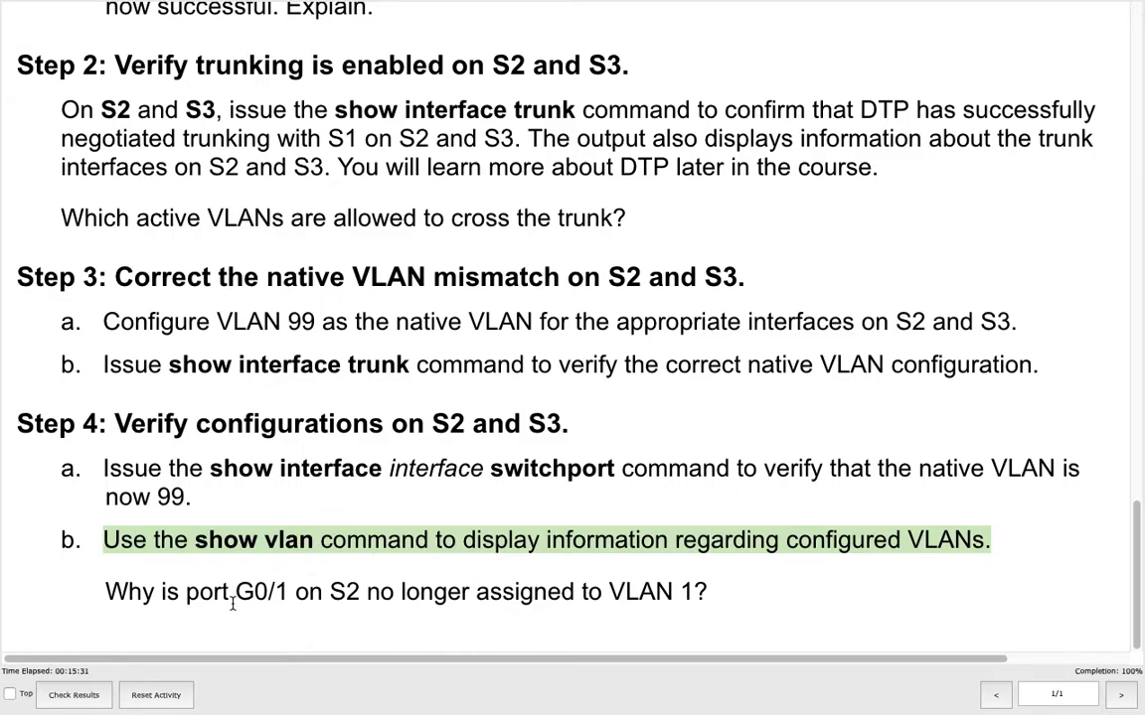
pyautogui.click(220, 553)
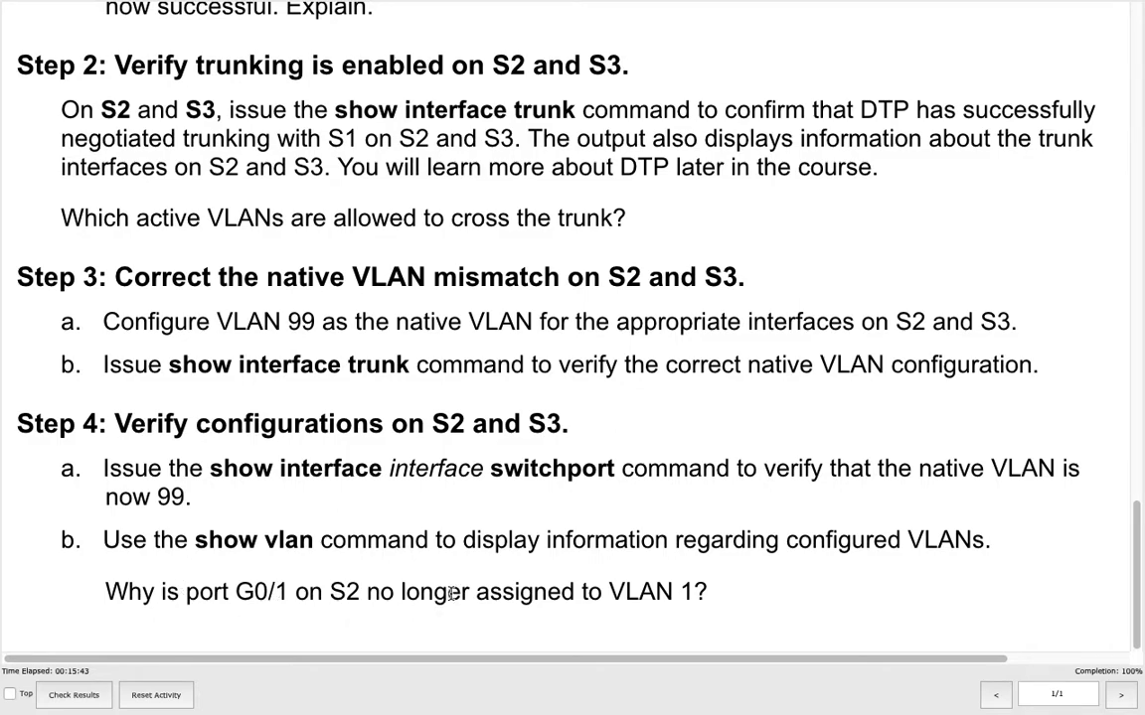
pyautogui.hotkey('ctrl', 'Left')
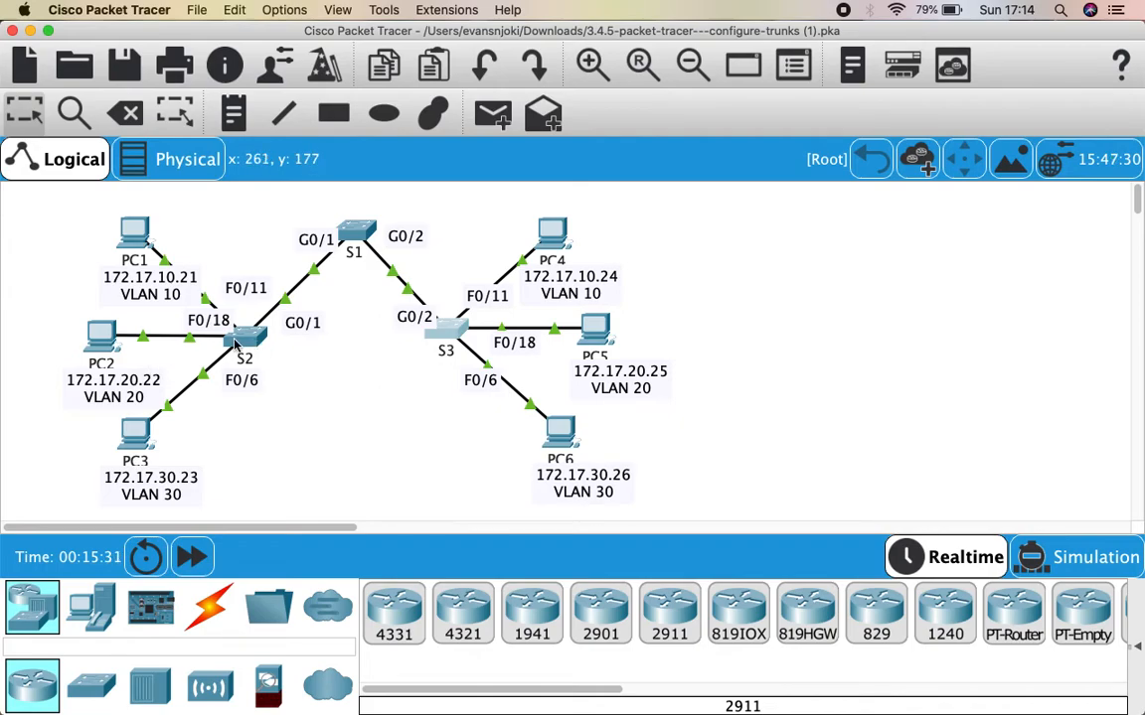
# - Run show vlan brief on S2 and compare its VLAN port assignments with the topology, closing the window when done
pyautogui.click(247, 336)
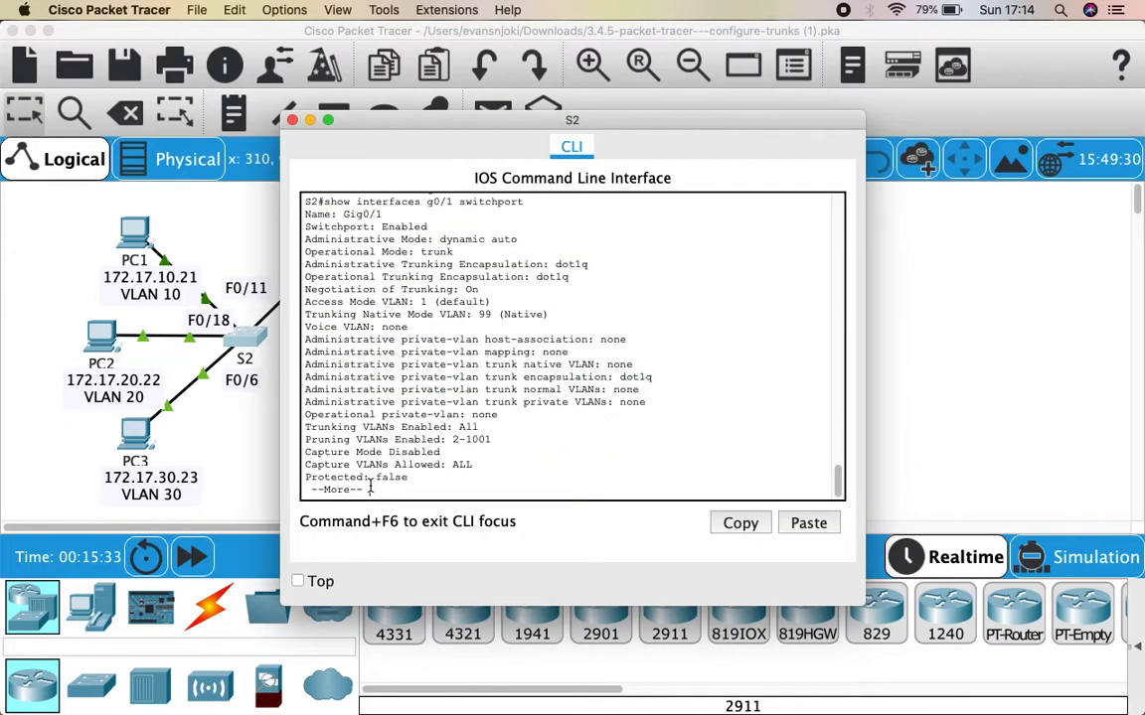
pyautogui.press('space')
pyautogui.write('show v')
pyautogui.press('Tab')
pyautogui.write('l')
pyautogui.press('Tab')
pyautogui.write('br')
pyautogui.press('Tab')
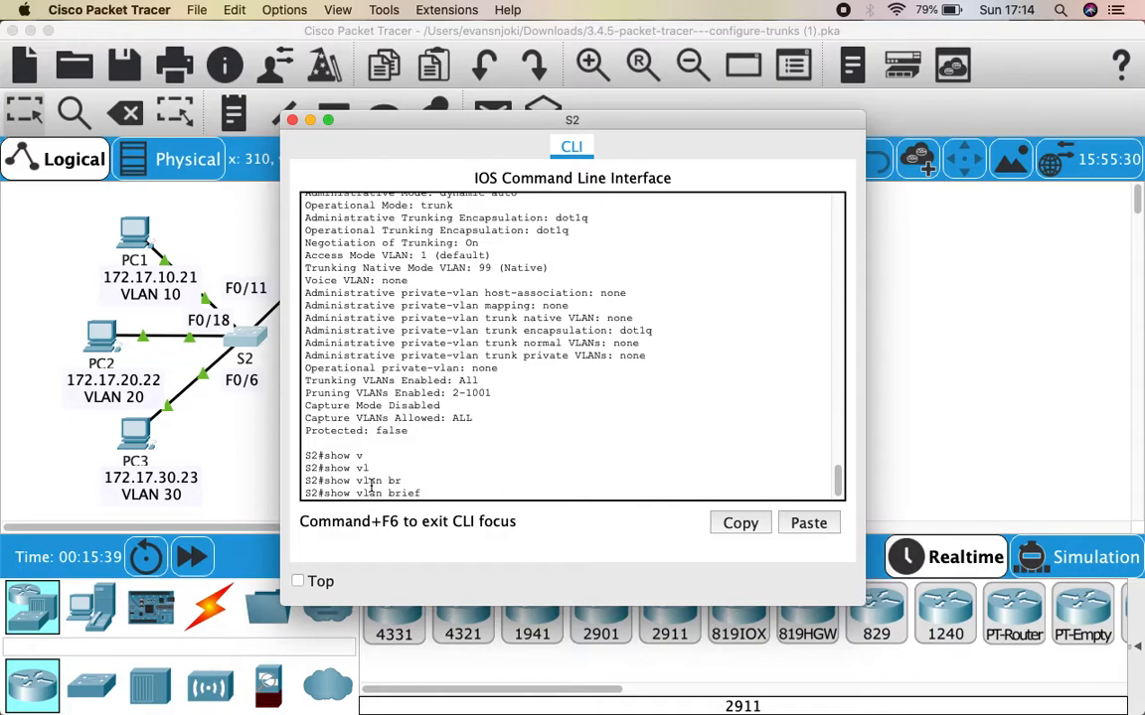
pyautogui.press('Return')
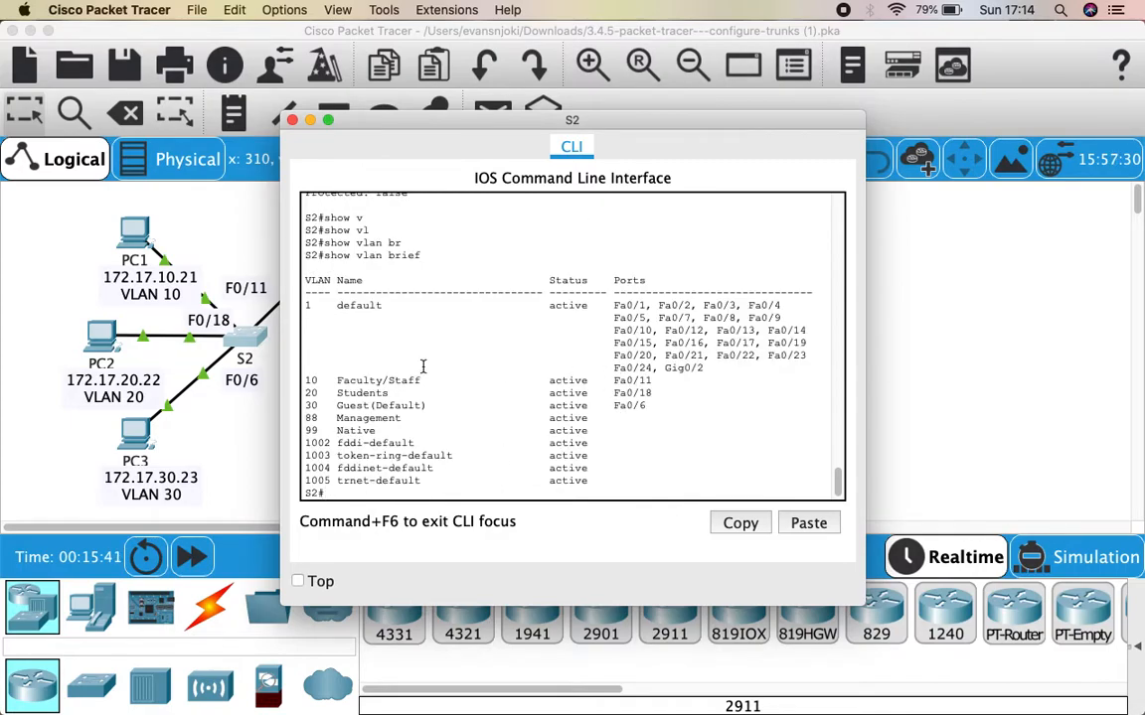
pyautogui.moveTo(385, 128); pyautogui.dragTo(555, 117)
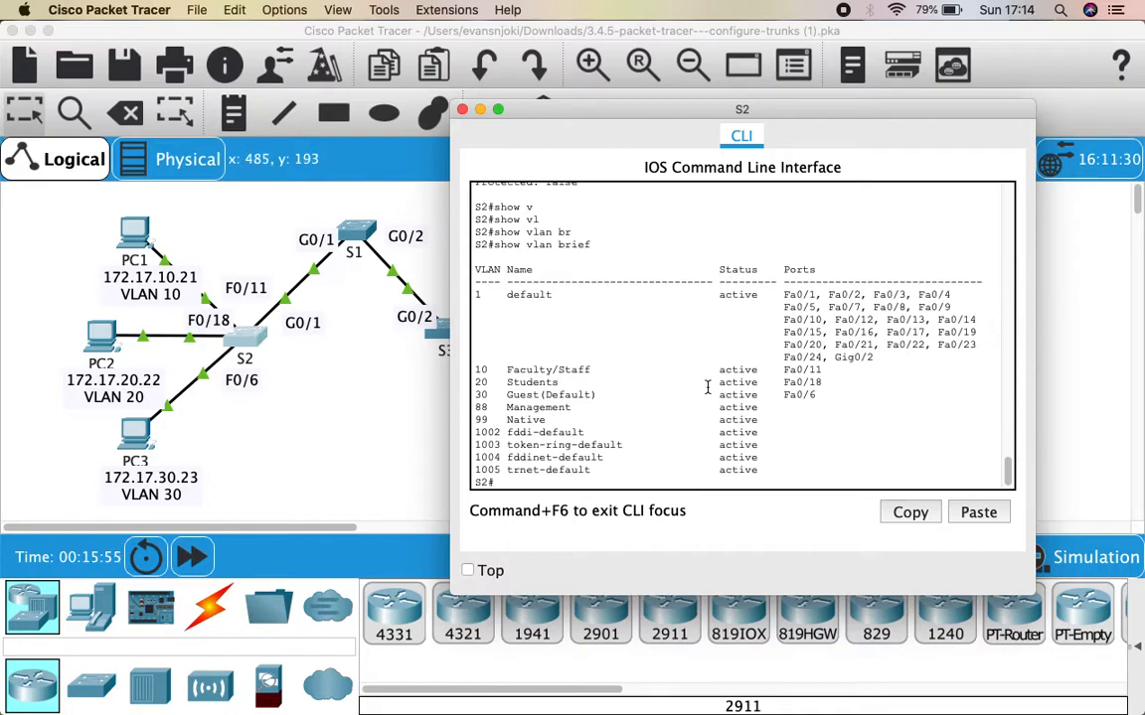
pyautogui.click(462, 109)
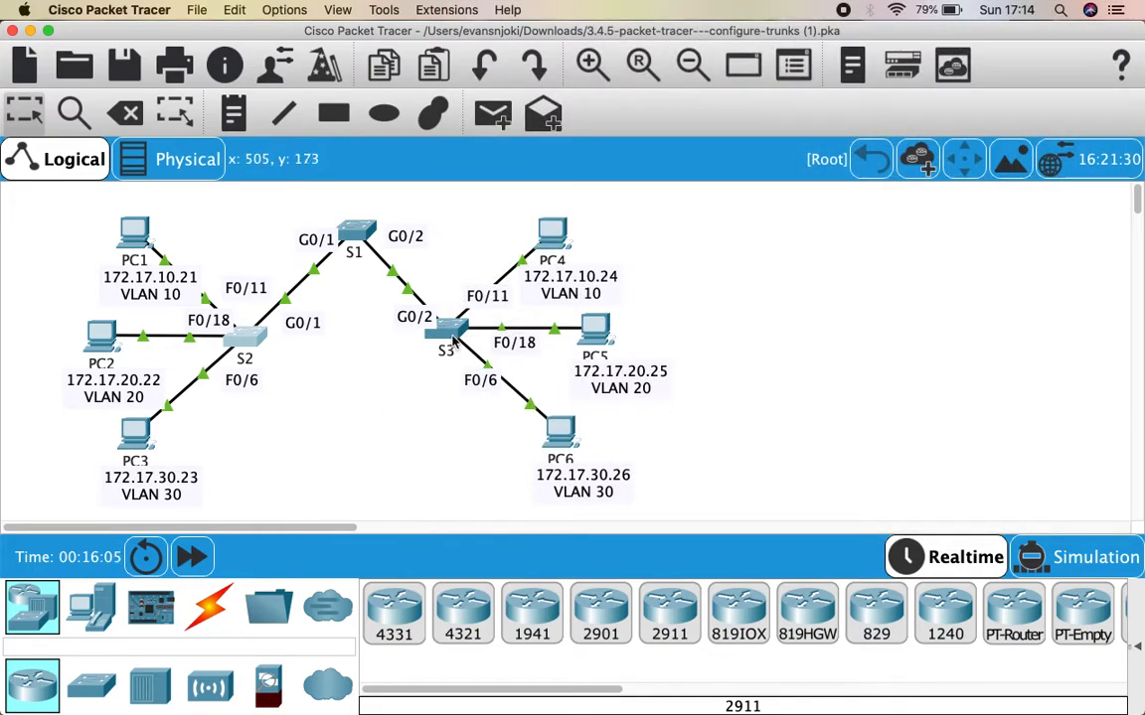
# - Run show vlan brief on S3 and check its VLAN port assignments, closing the window when done
pyautogui.click(452, 341)
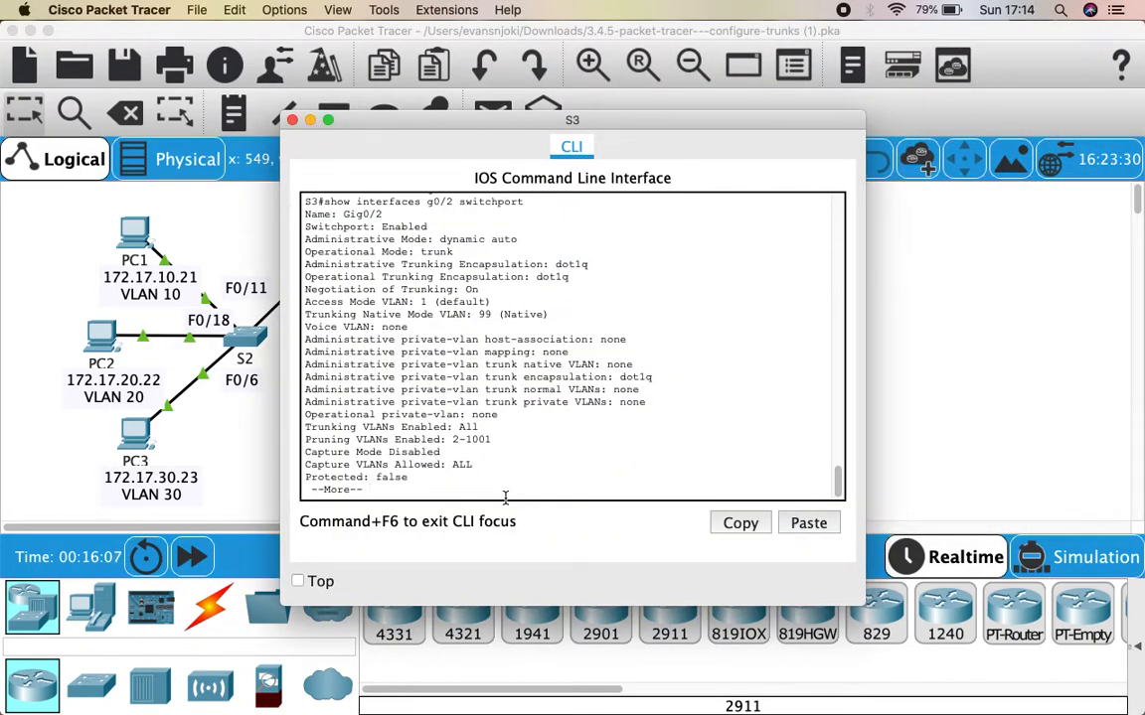
pyautogui.hotkey('ctrl', 'z')
pyautogui.write('show vlan')
pyautogui.press('Tab')
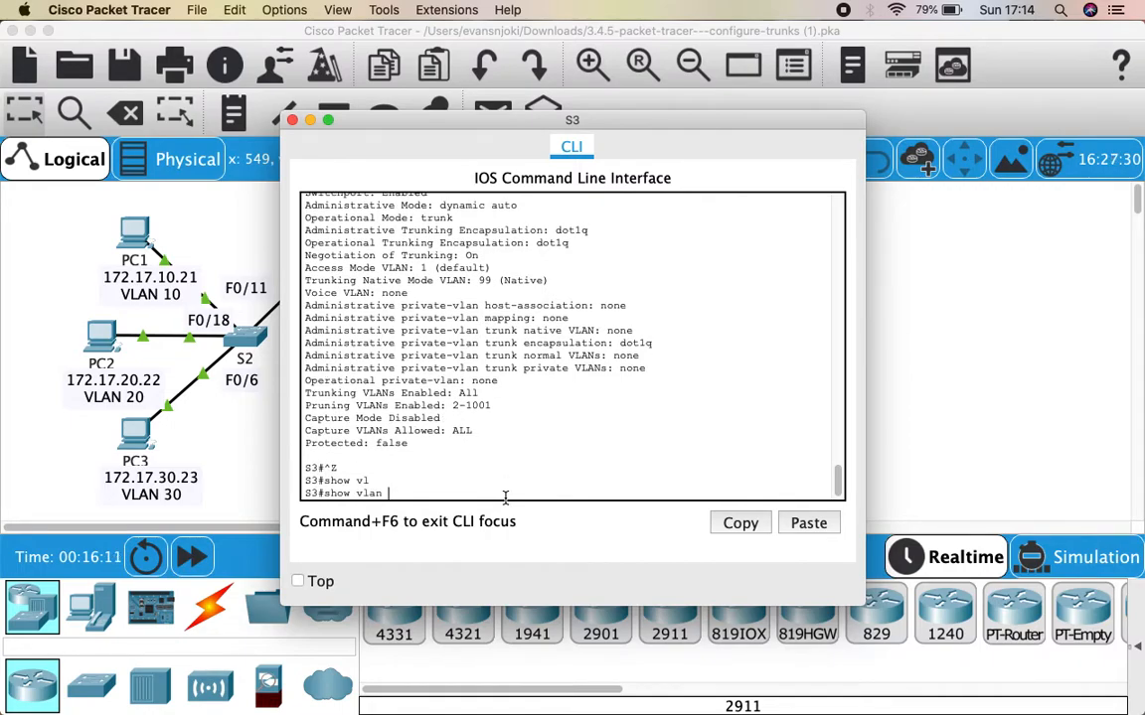
pyautogui.write('b')
pyautogui.press('Tab')
pyautogui.press('Return')
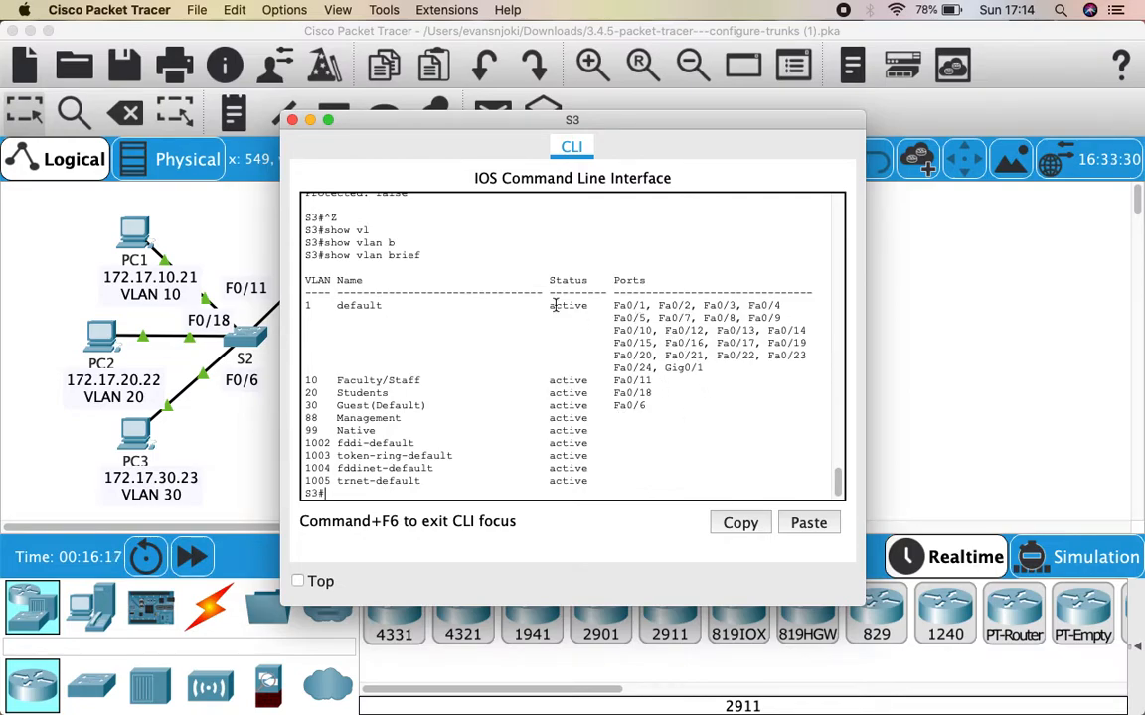
pyautogui.click(292, 120)
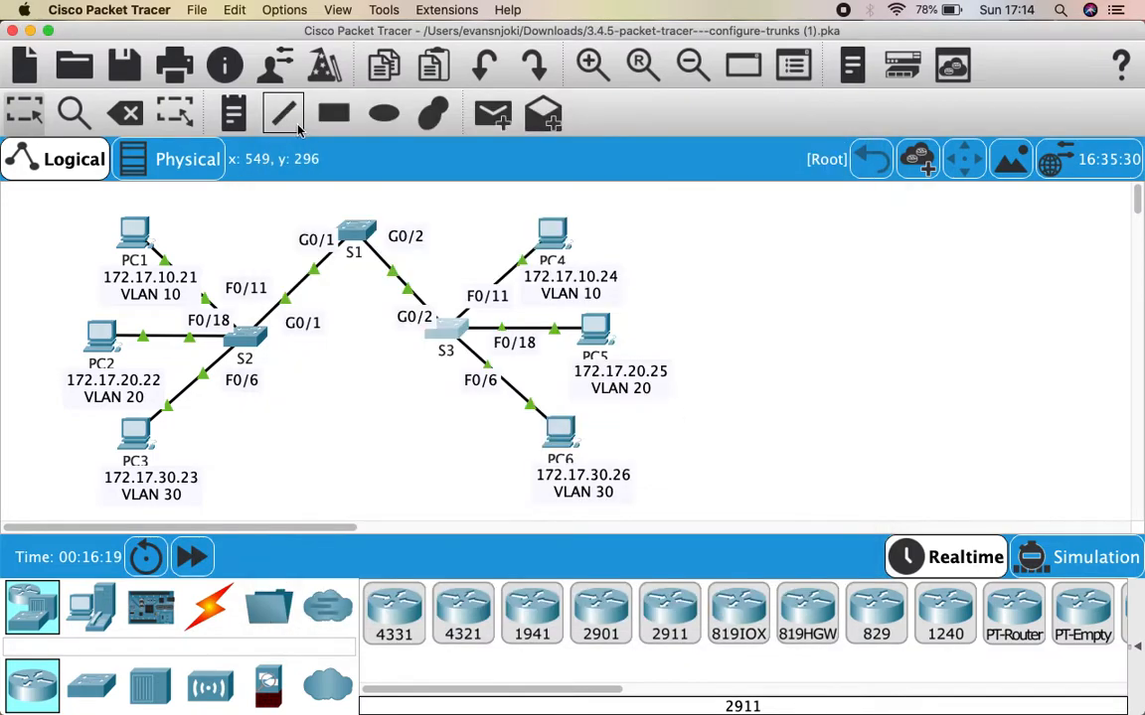
# - Return to the activity instructions and review the remaining steps through Step 4 and the activity's completion
pyautogui.hotkey('ctrl', 'Right')
pyautogui.scroll(2, 560, 514)
pyautogui.scroll(-2, 560, 514)
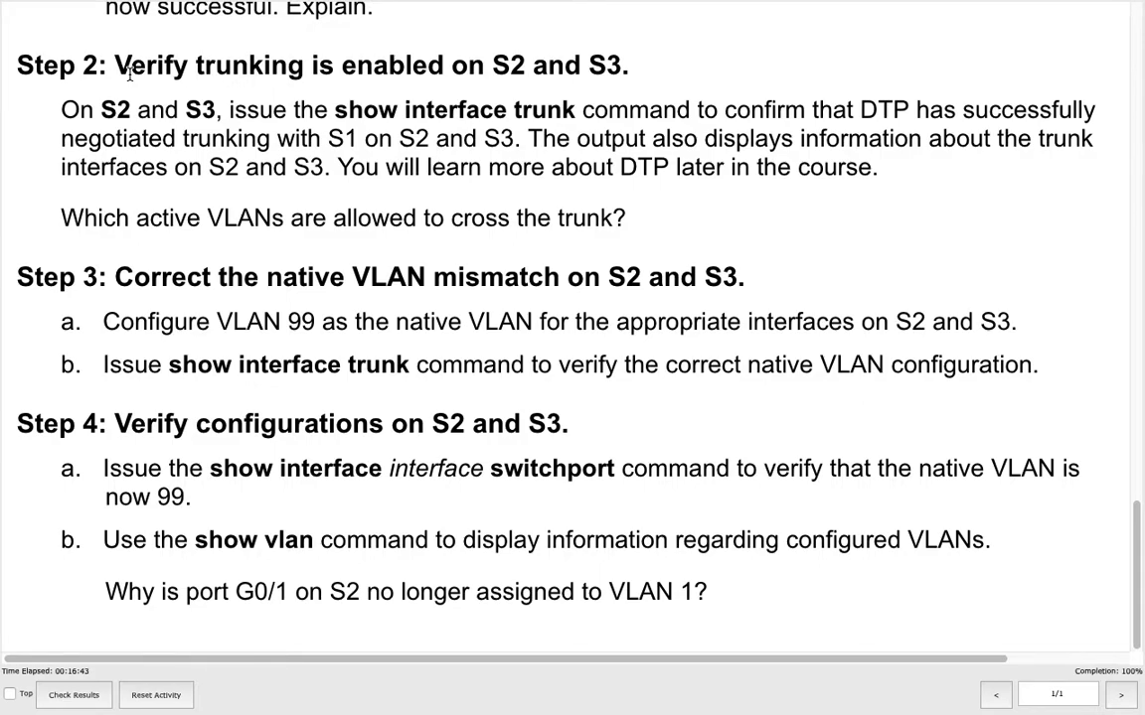
pyautogui.moveTo(847, 24)
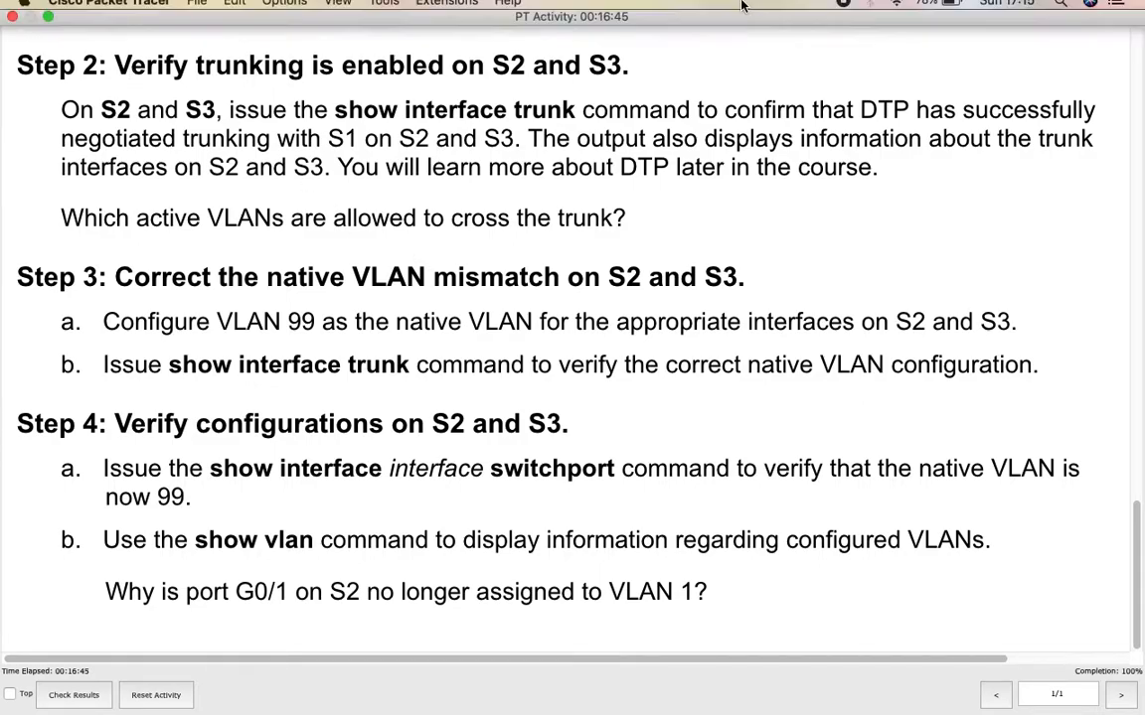